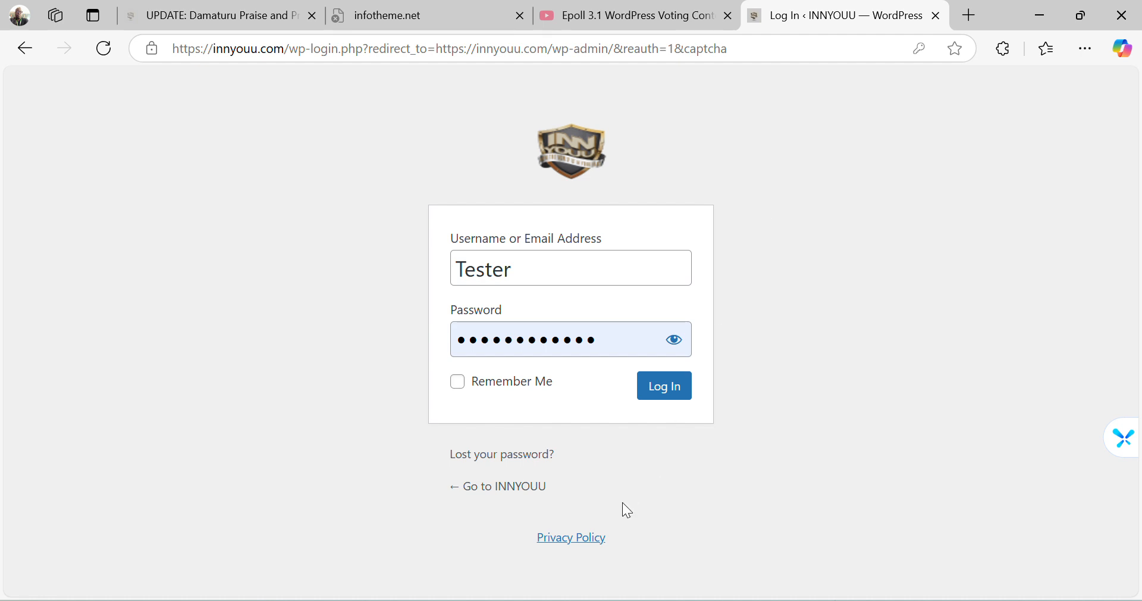
Step: Log in to the INNYOUU WordPress site and open the page for uploading new media
click(666, 391)
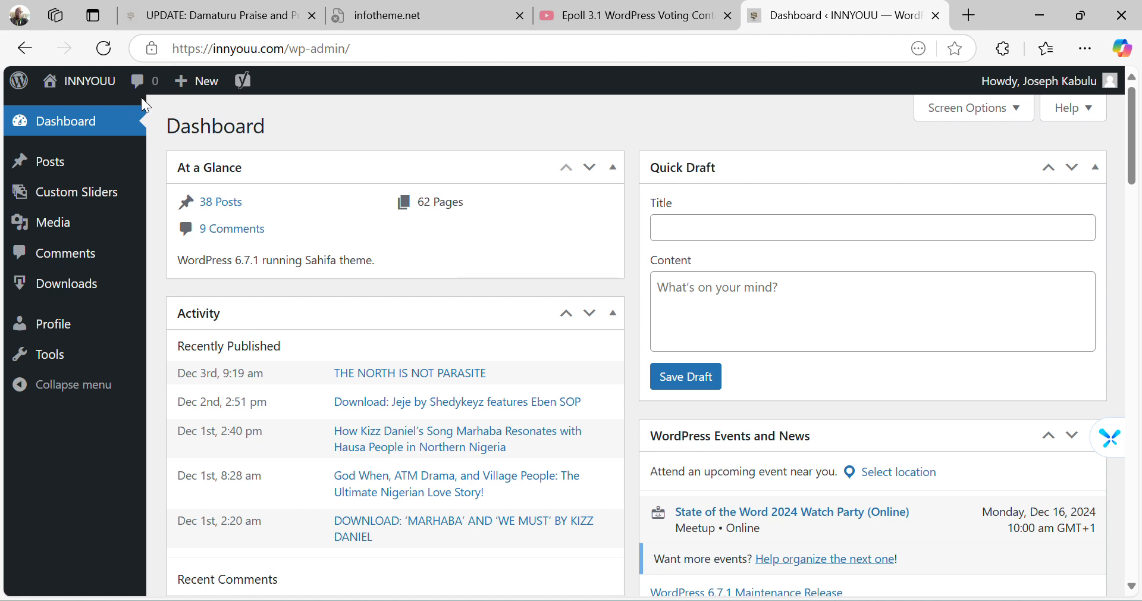
mouse_move(196, 90)
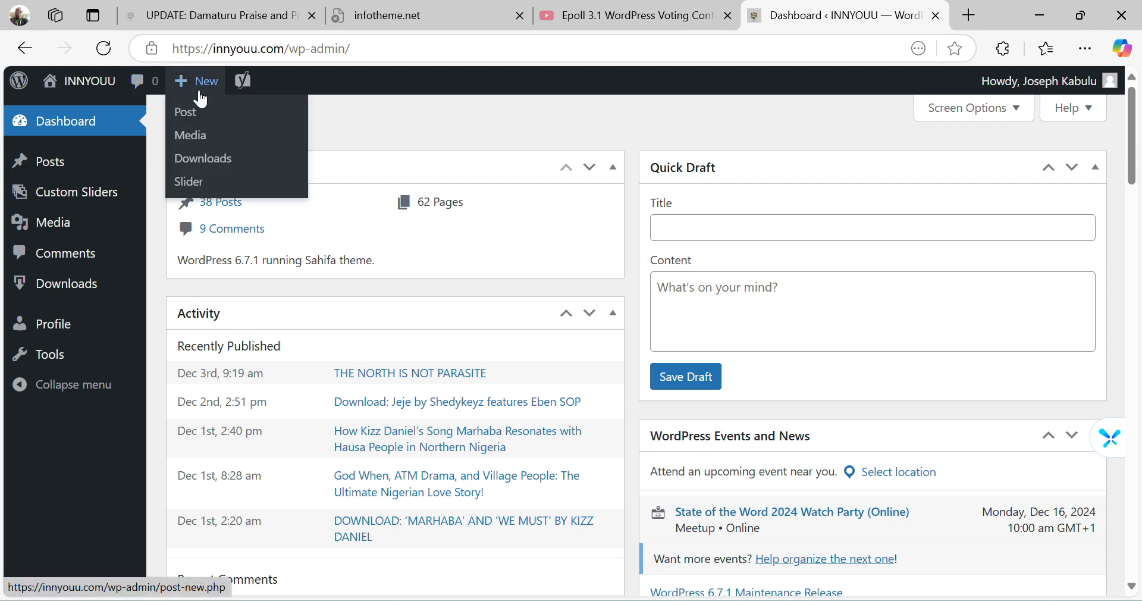
click(205, 143)
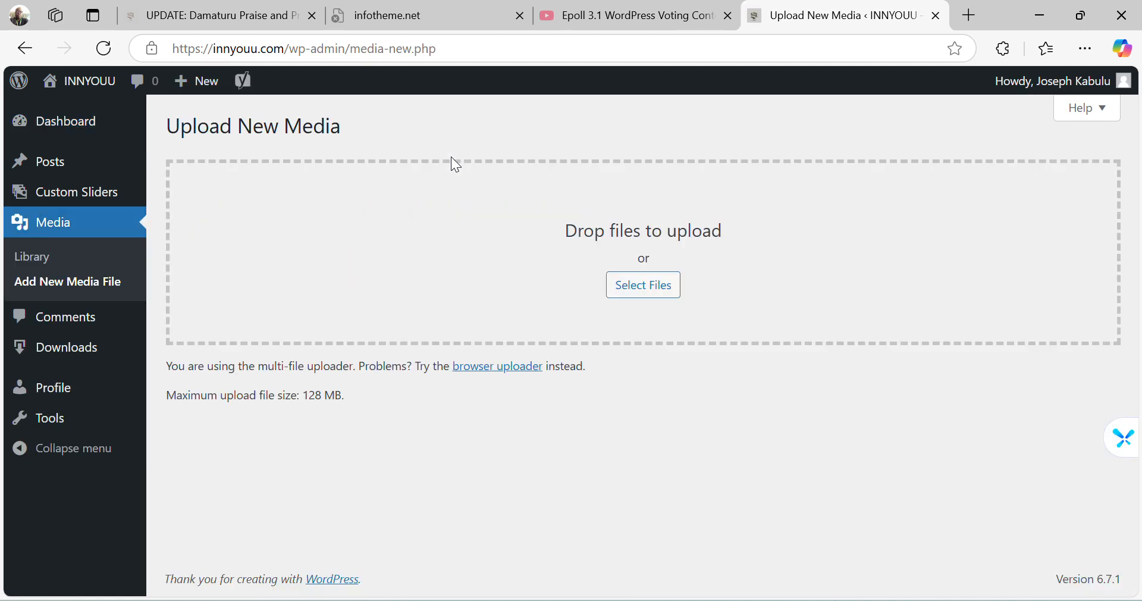
Step: Upload the "Reason for the season" audio file from the SONGS TO UPLOAD folder, nested within Desktop > My Files, to the media library
click(664, 297)
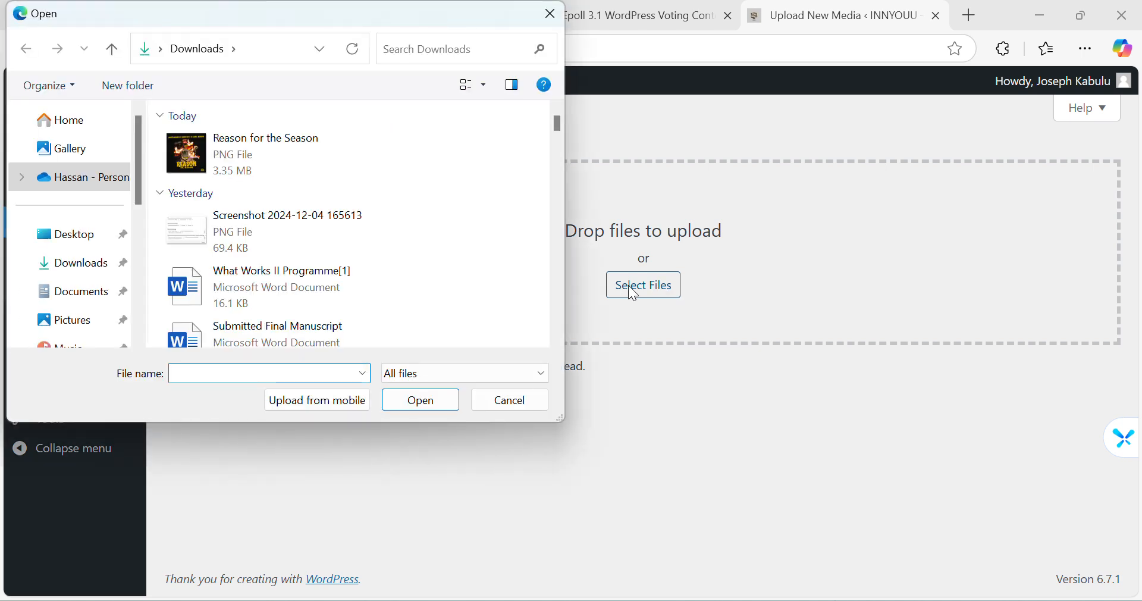
click(89, 238)
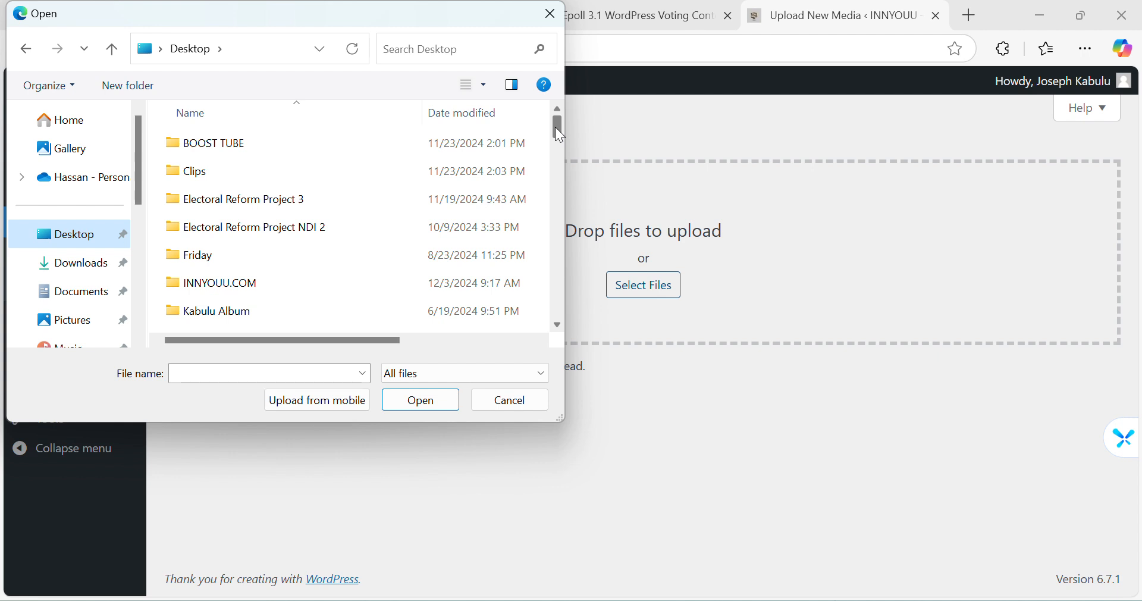
mouse_move(559, 134)
mouse_down()
mouse_move(567, 168)
mouse_move(552, 213)
mouse_move(541, 147)
mouse_up()
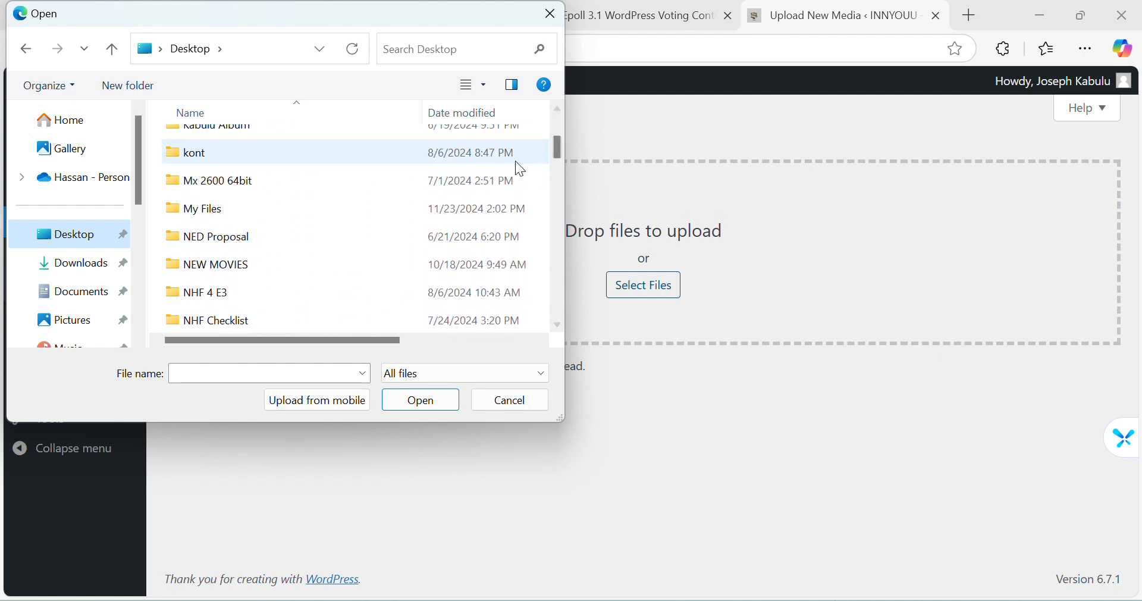
double_click(486, 214)
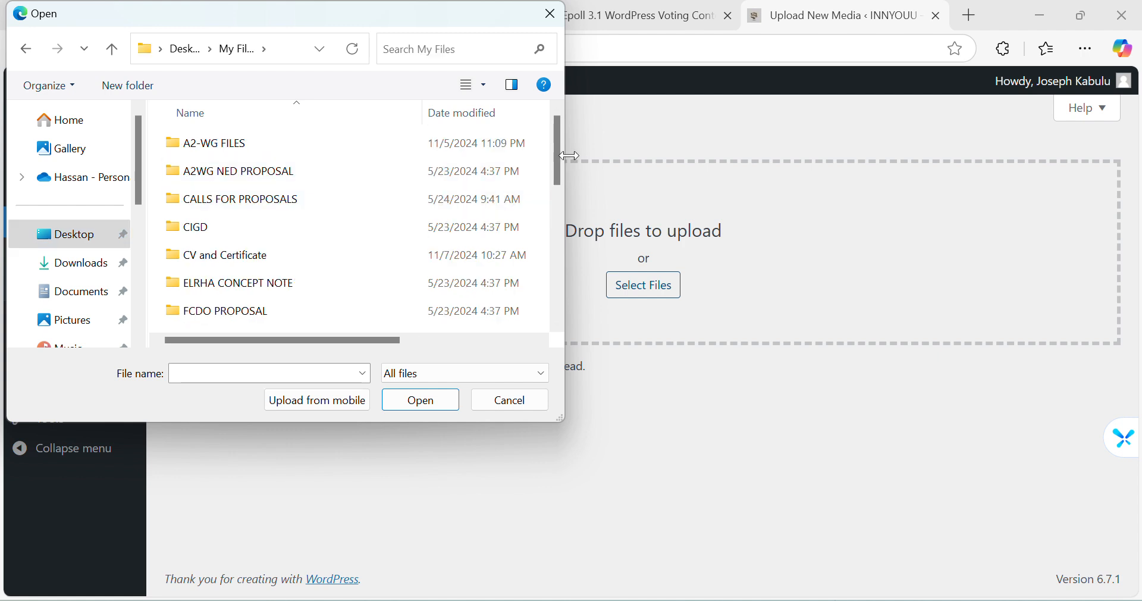
drag(559, 170, 545, 204)
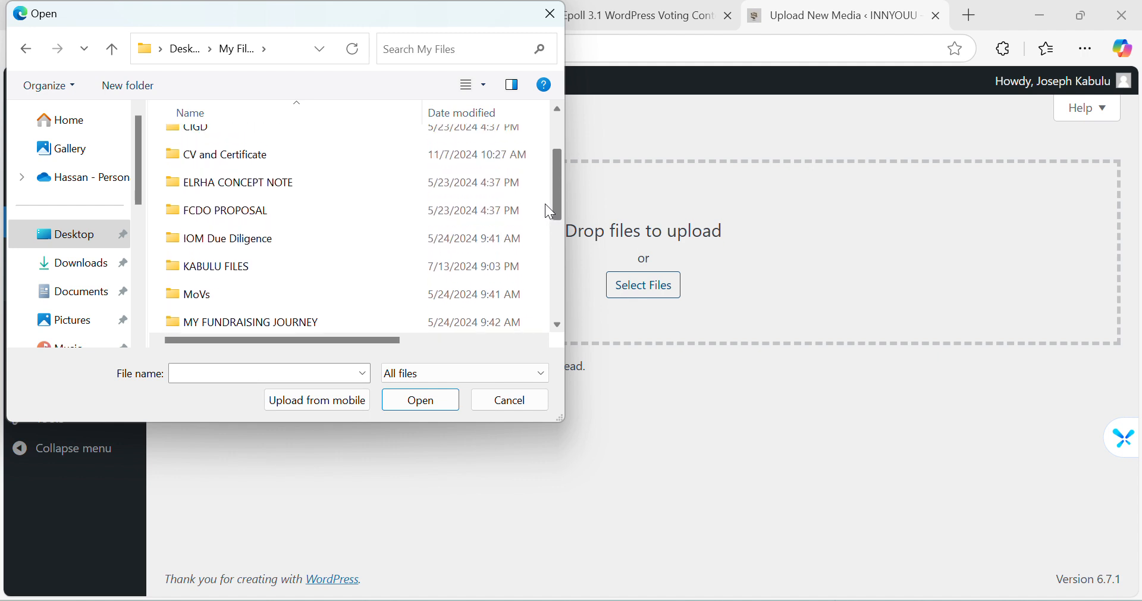
click(476, 269)
double_click(475, 266)
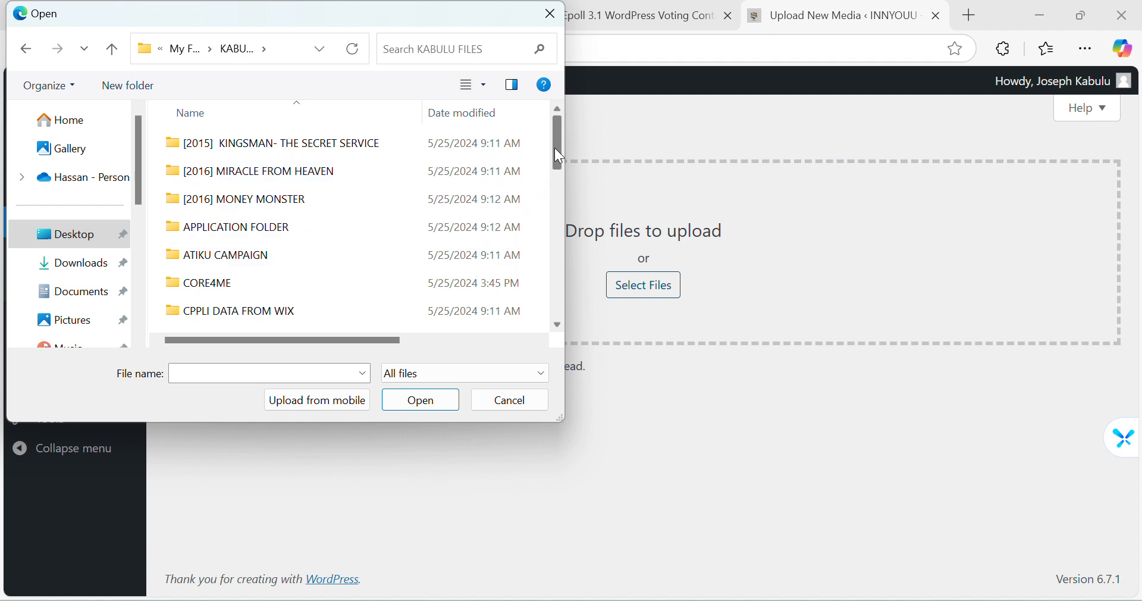
drag(555, 146, 549, 277)
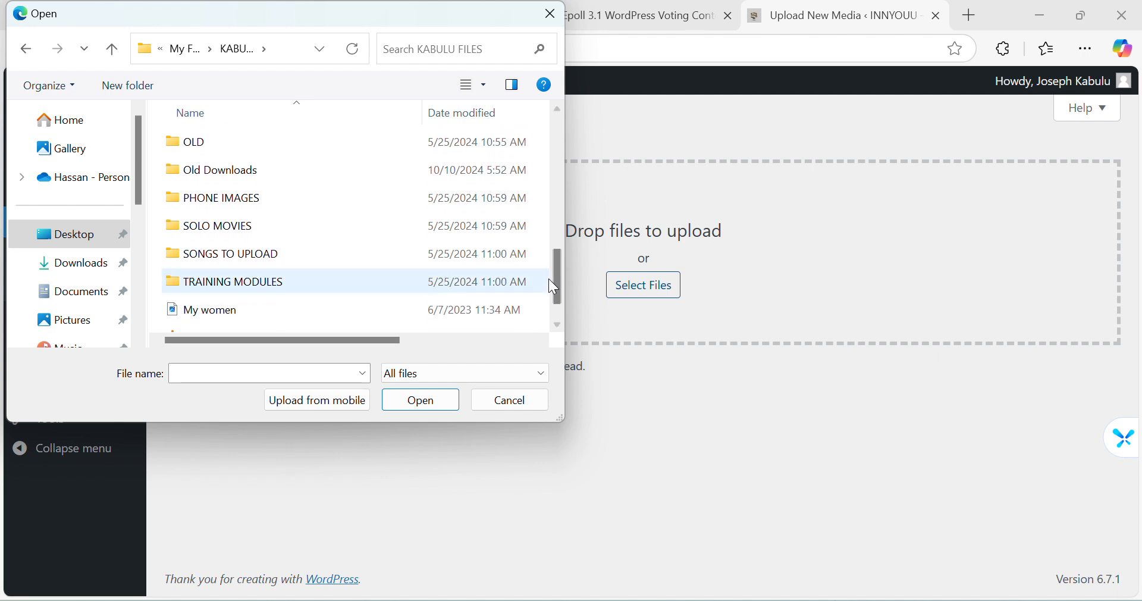
double_click(486, 256)
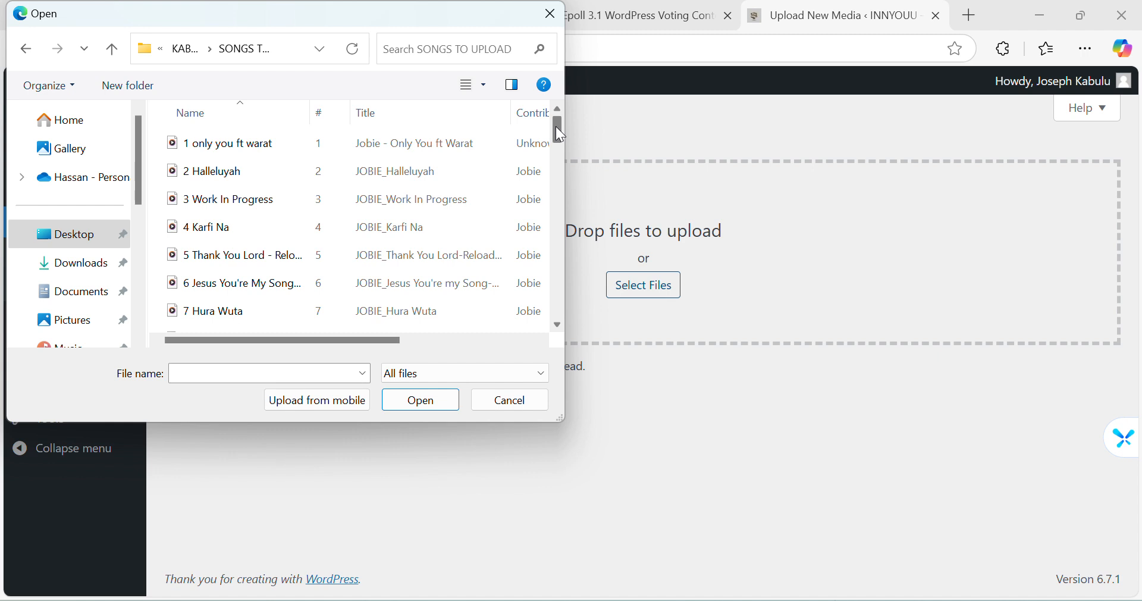
drag(555, 126, 563, 284)
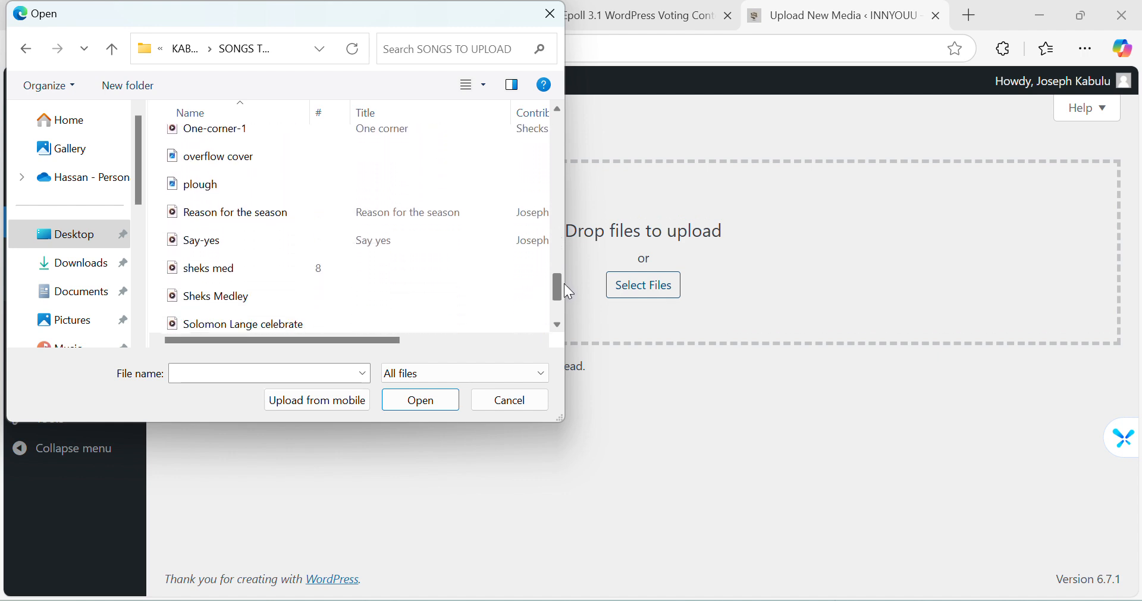
click(474, 216)
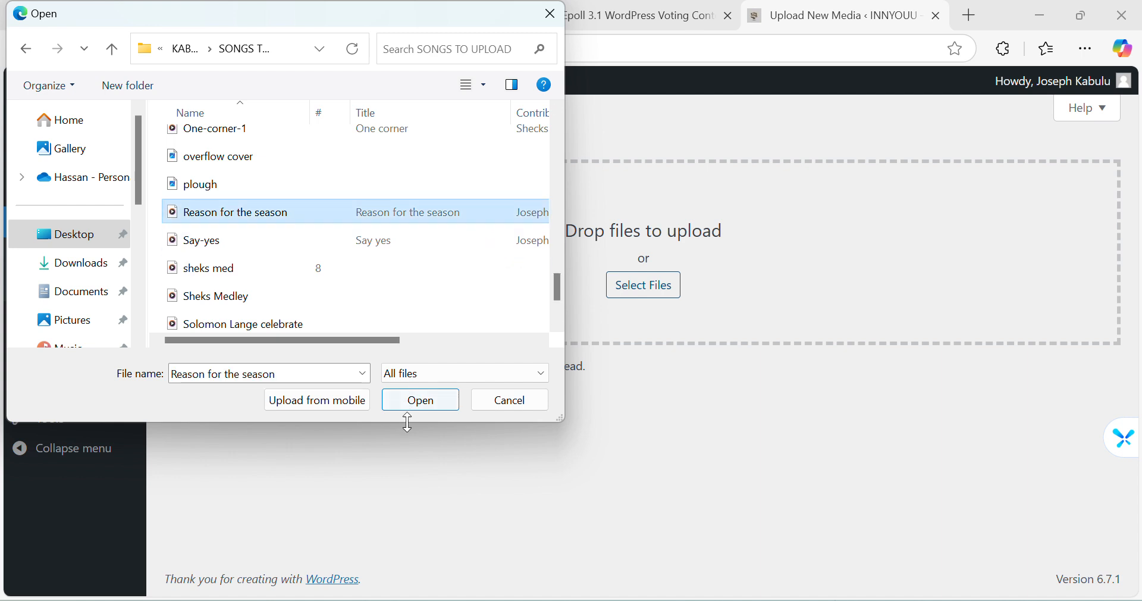
click(421, 400)
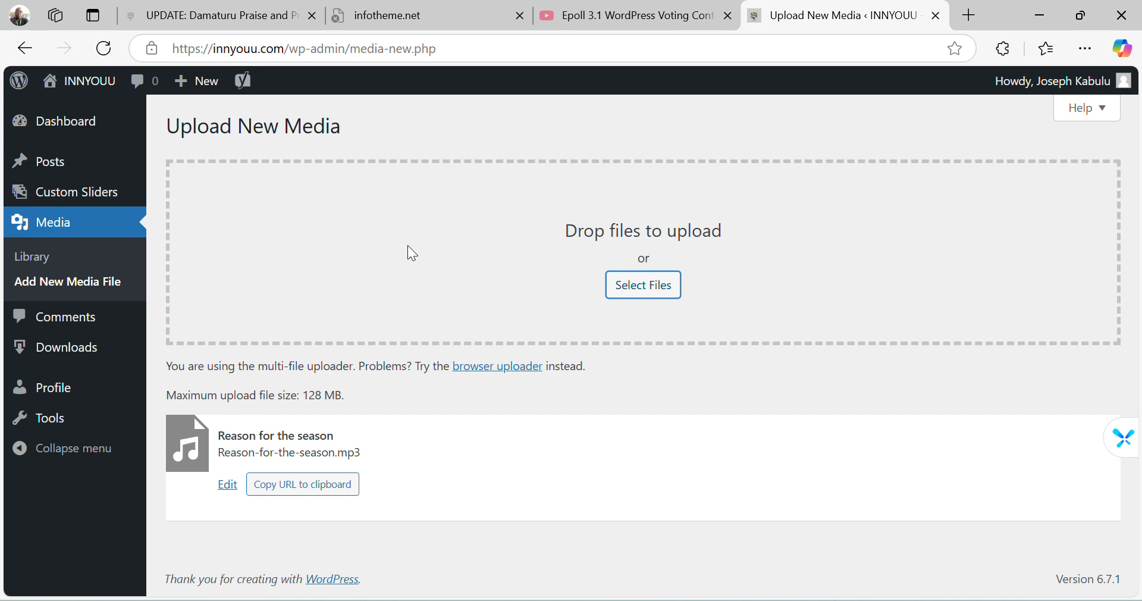
Step: Create a new download item titled "Reason for the Season" and collapse its Yoast SEO Premium section
mouse_move(189, 81)
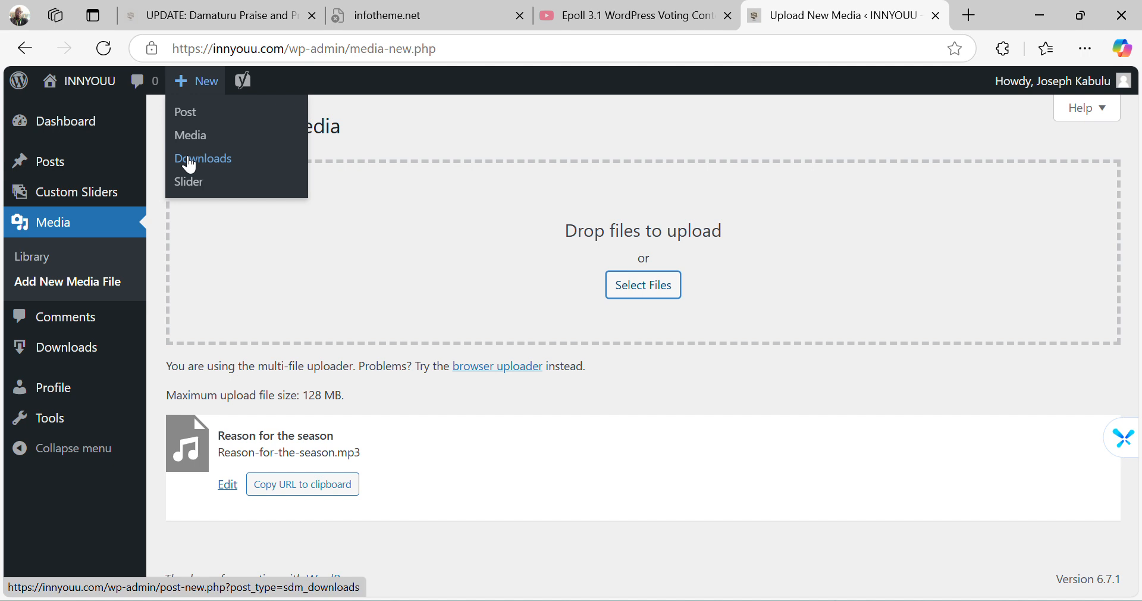
click(190, 161)
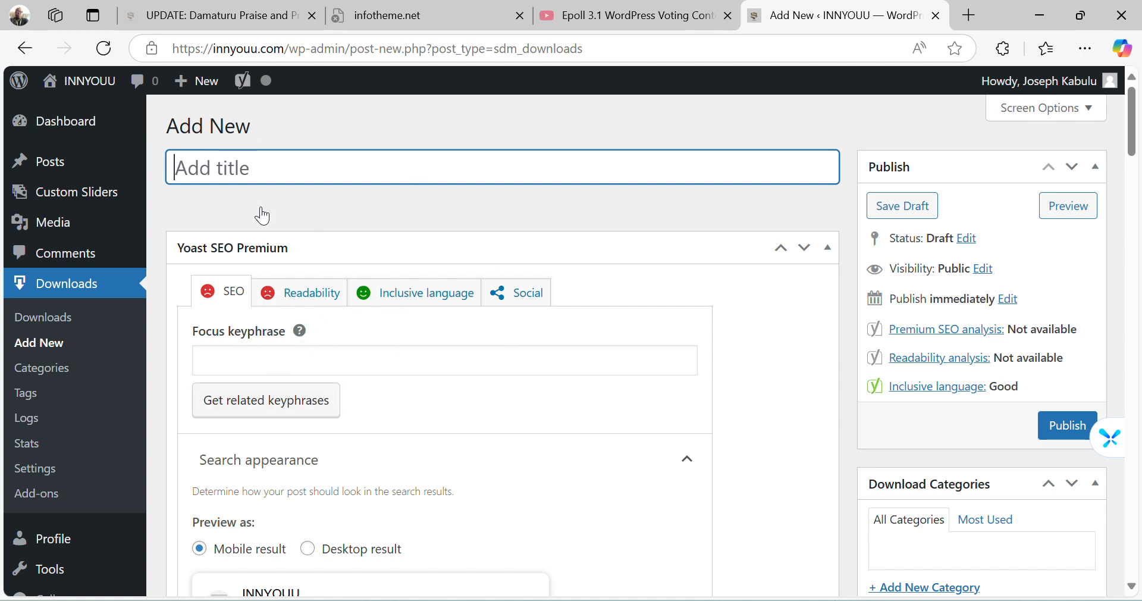
click(352, 171)
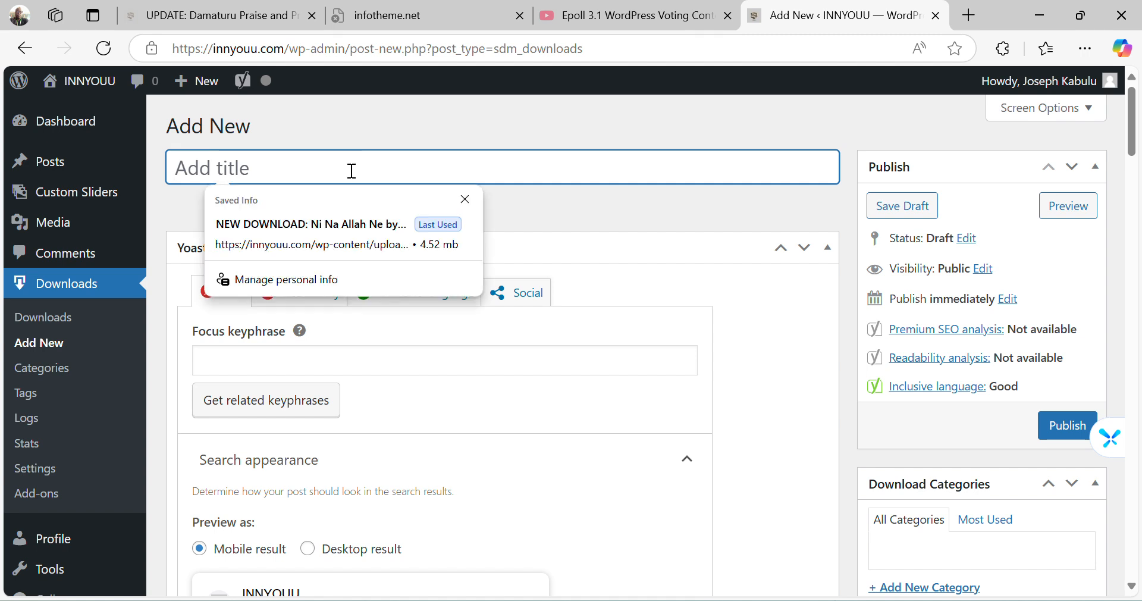
text(Reasons)
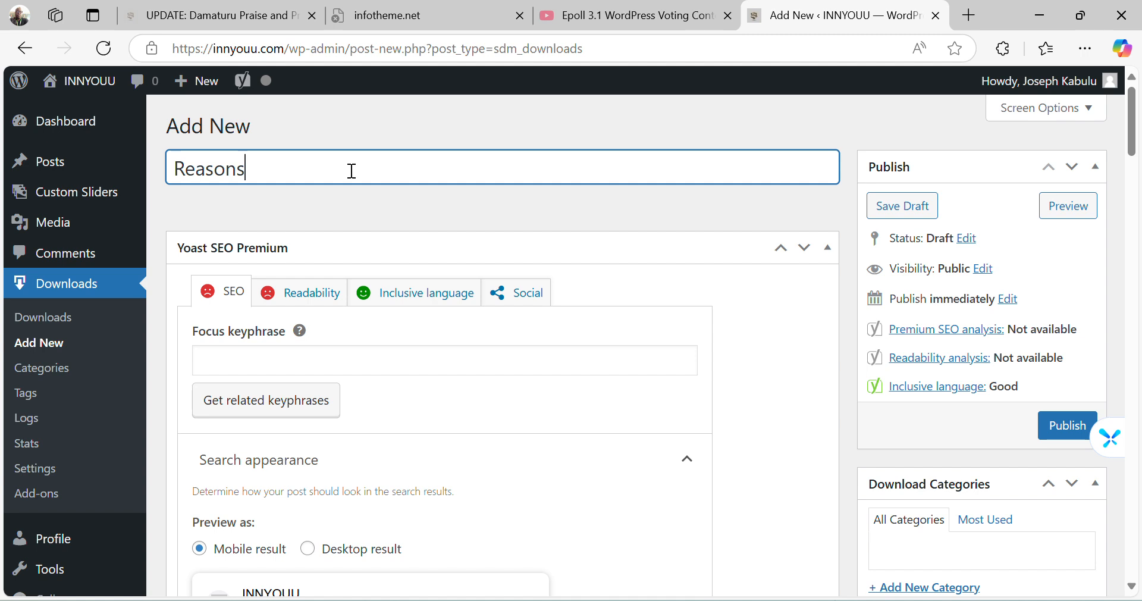
key(BackSpace)
text(for the Season)
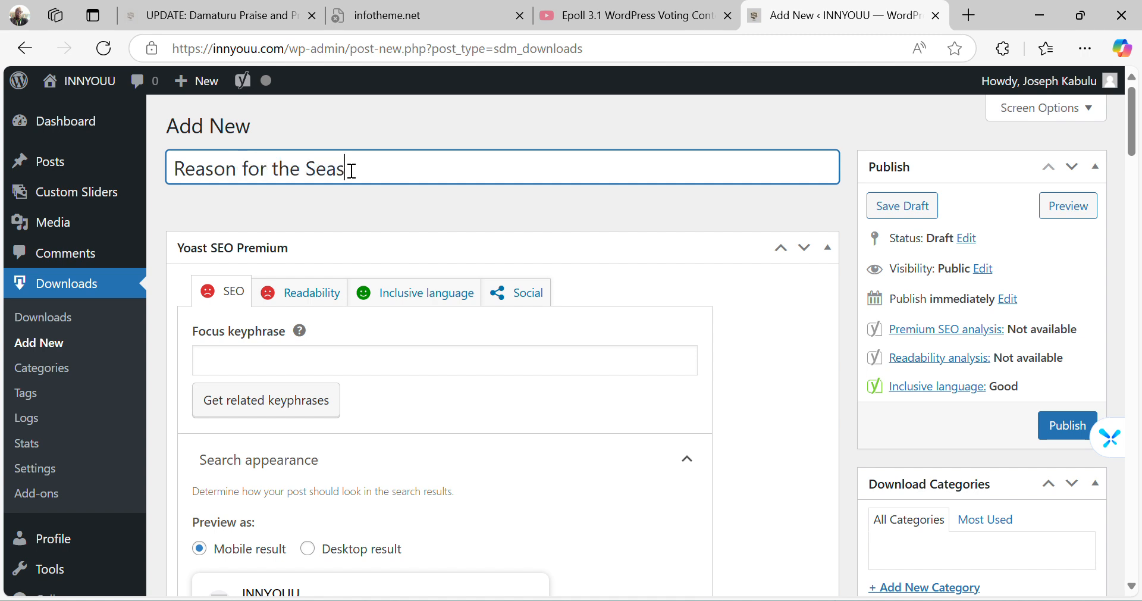
click(623, 235)
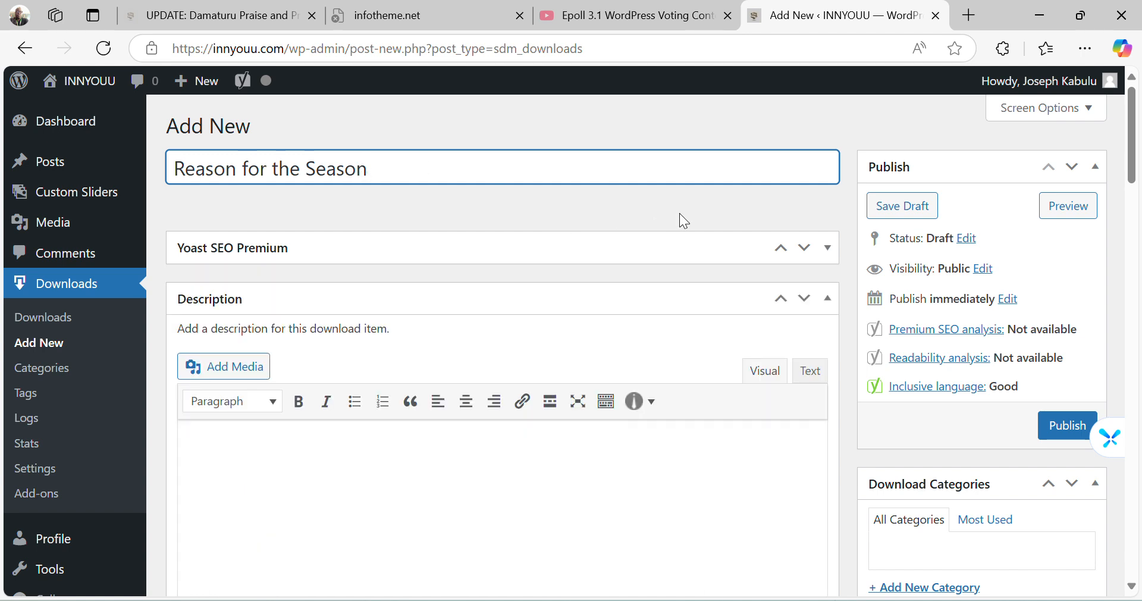
Step: Set the item's downloadable file to Reason-for-the-season.mp3 from the media library
click(576, 462)
drag(1134, 153, 1139, 286)
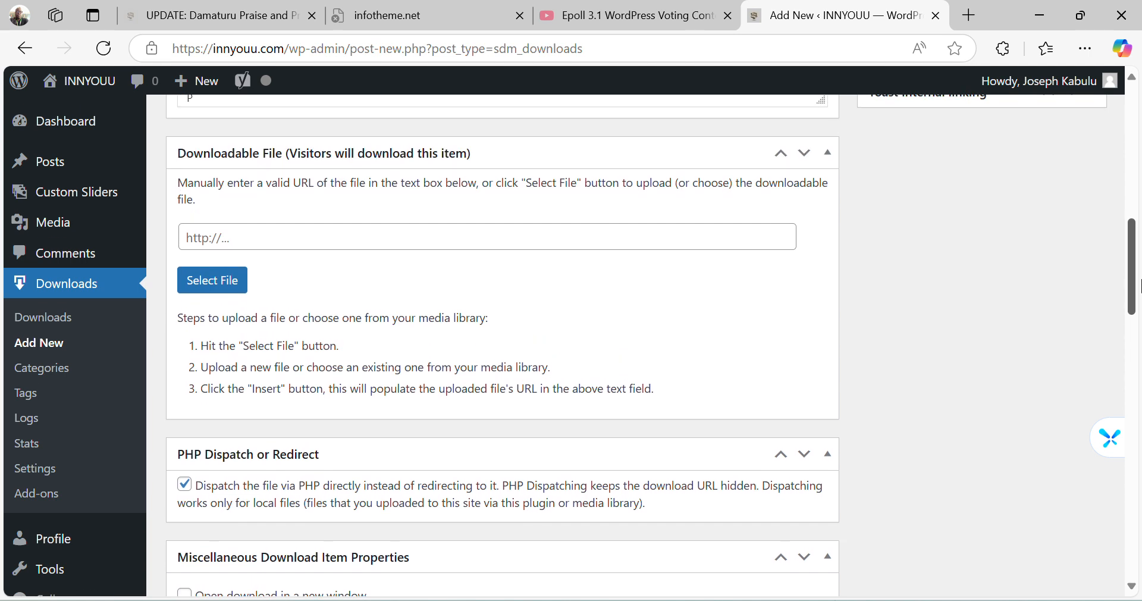
click(516, 242)
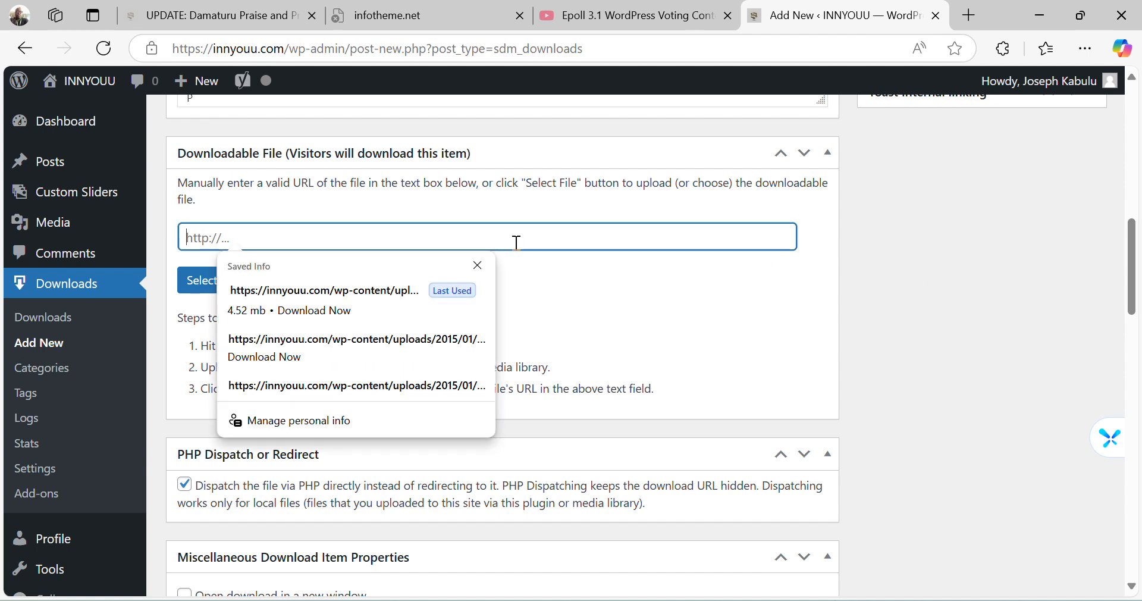
click(196, 294)
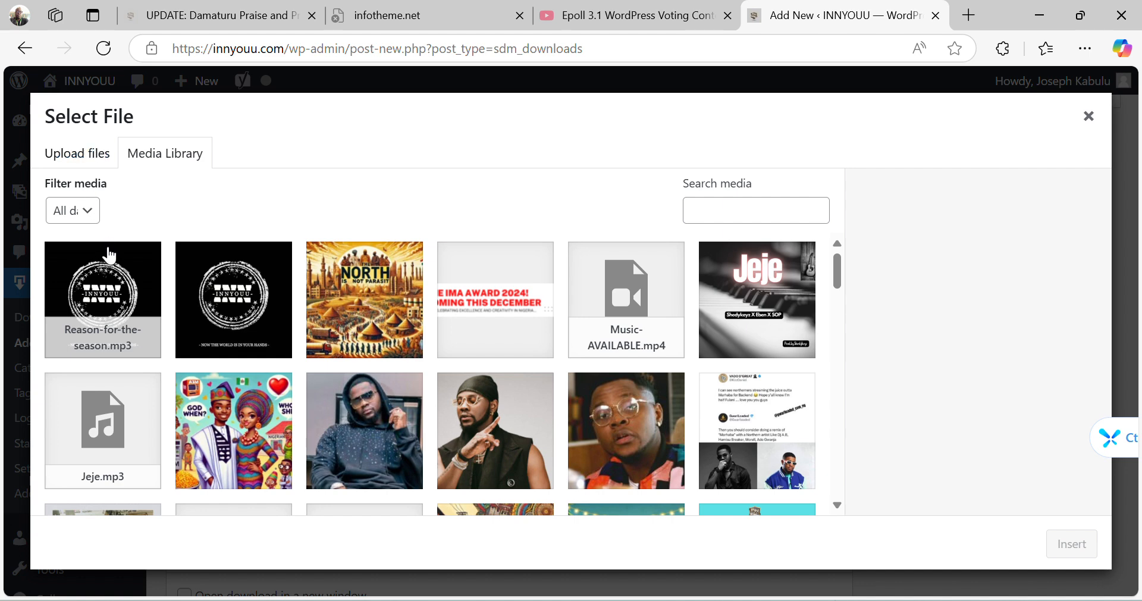
click(122, 289)
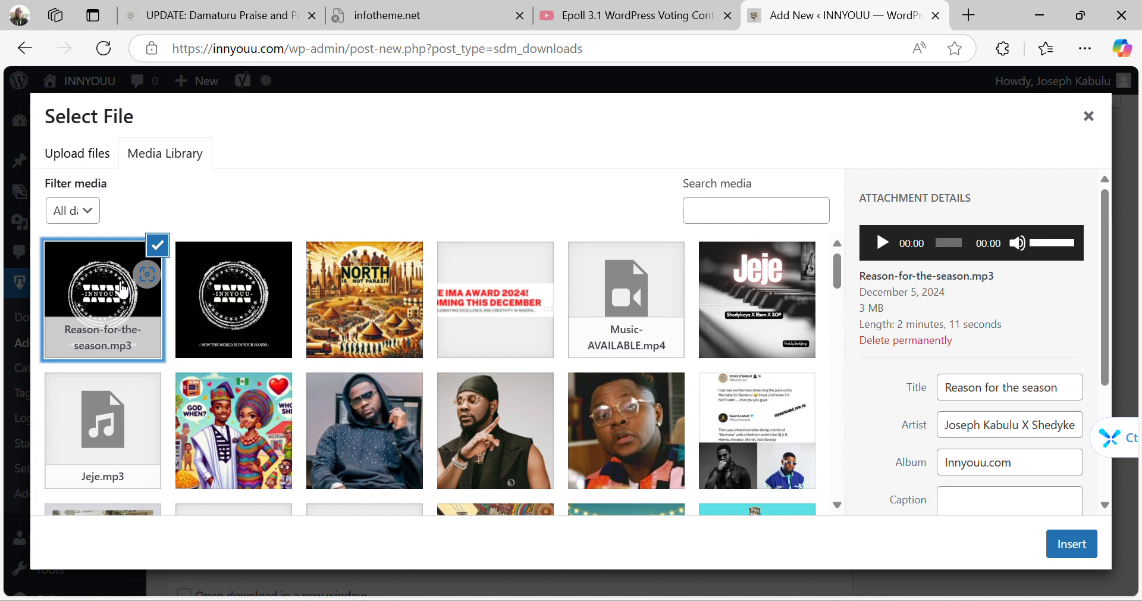
click(122, 290)
click(122, 289)
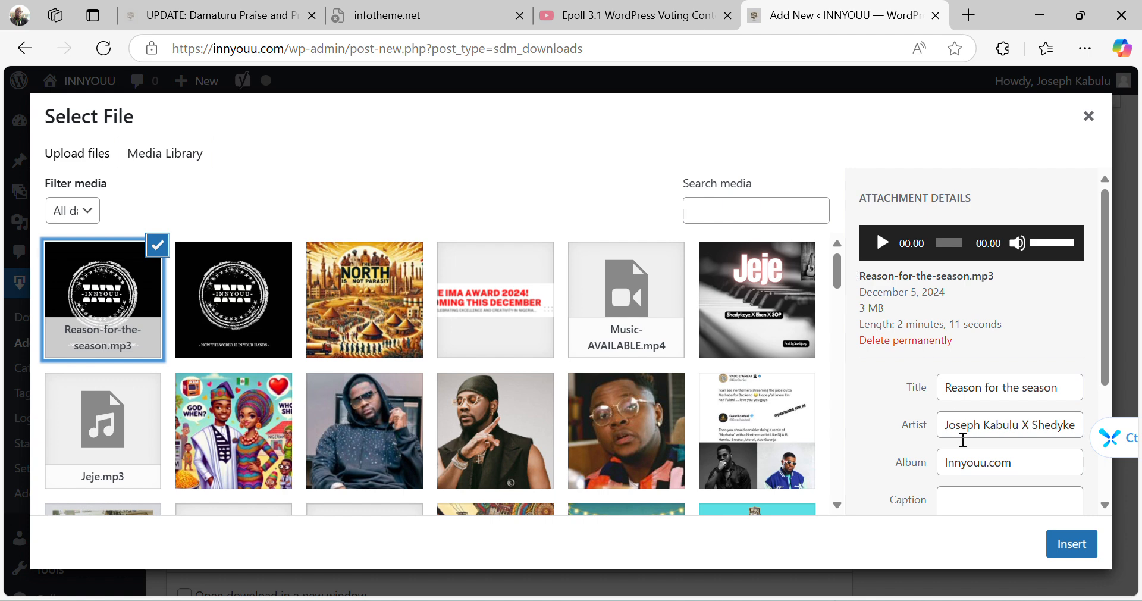
click(1072, 543)
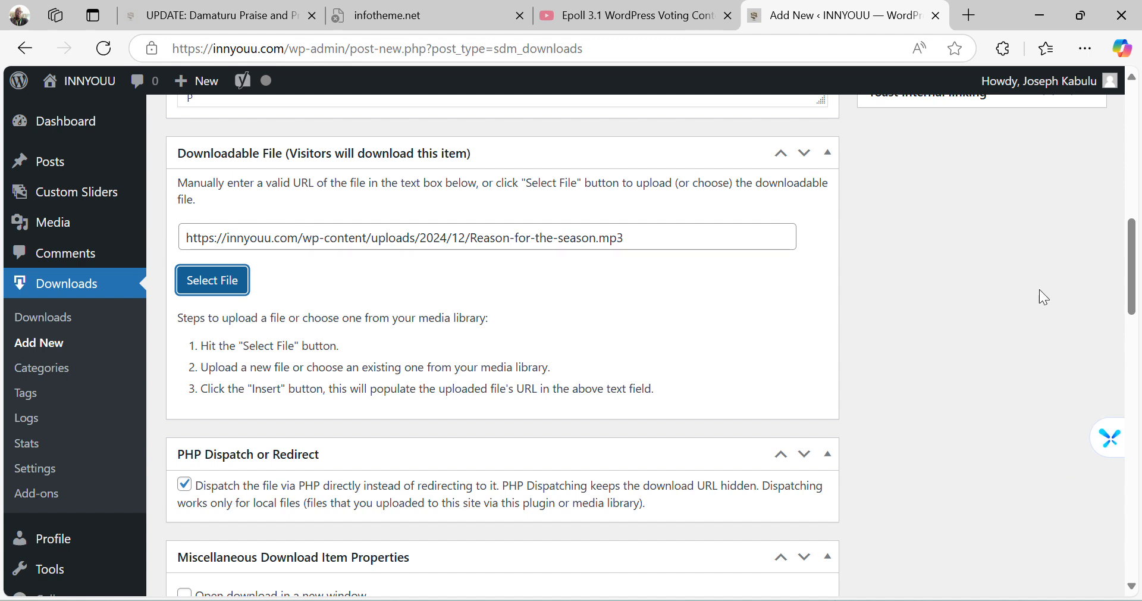
Step: Set the download item's file size to 4.32 MB in its other details
scroll(1134, 257, down, 4)
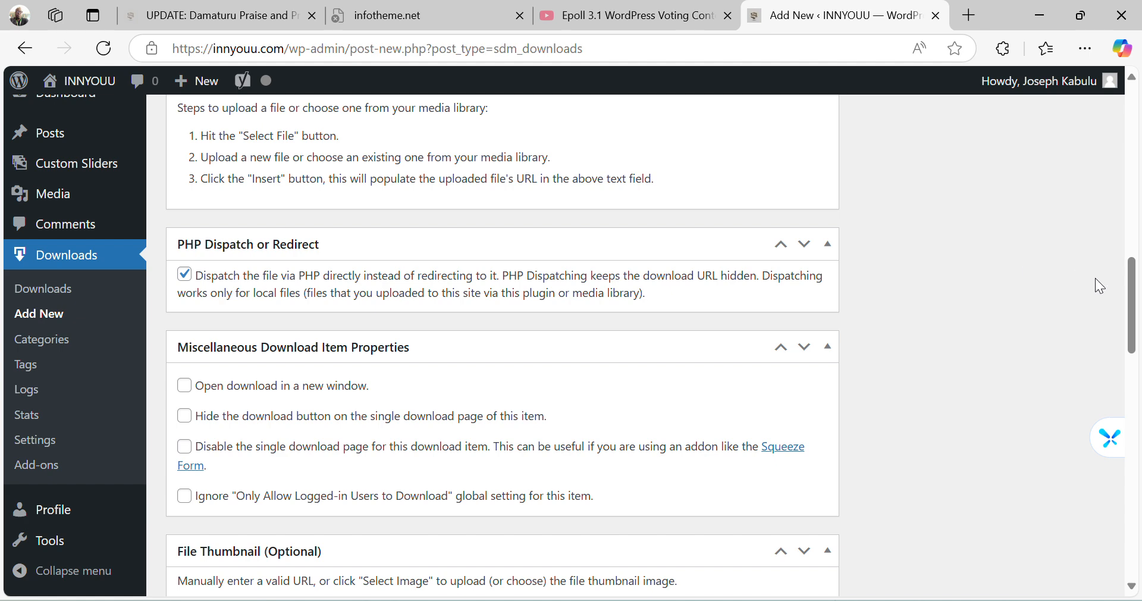
drag(1133, 312, 1132, 389)
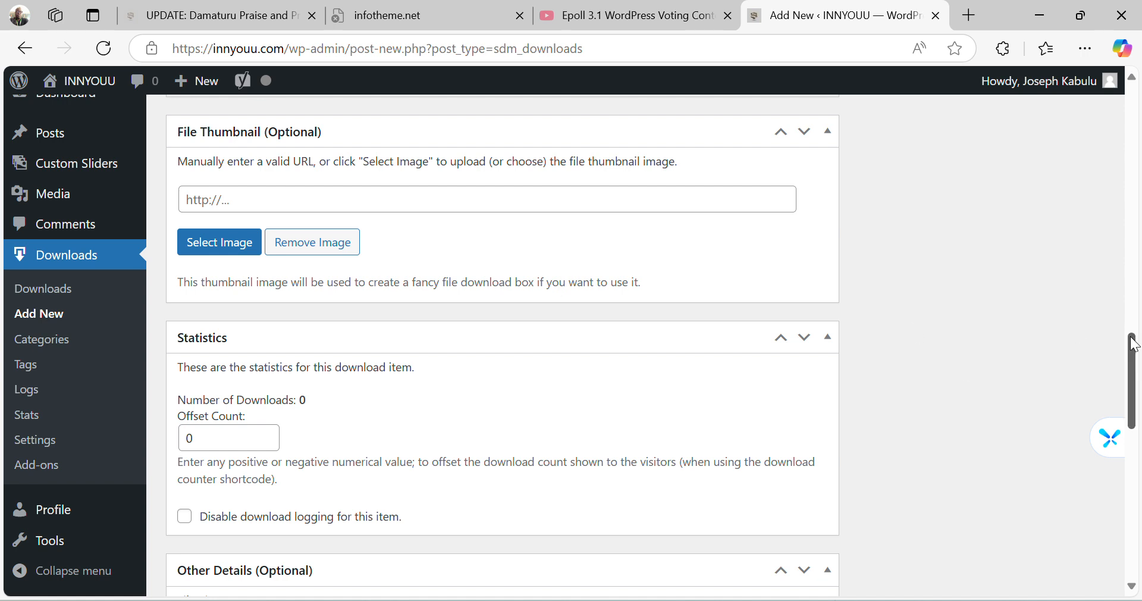
drag(1136, 358, 1139, 432)
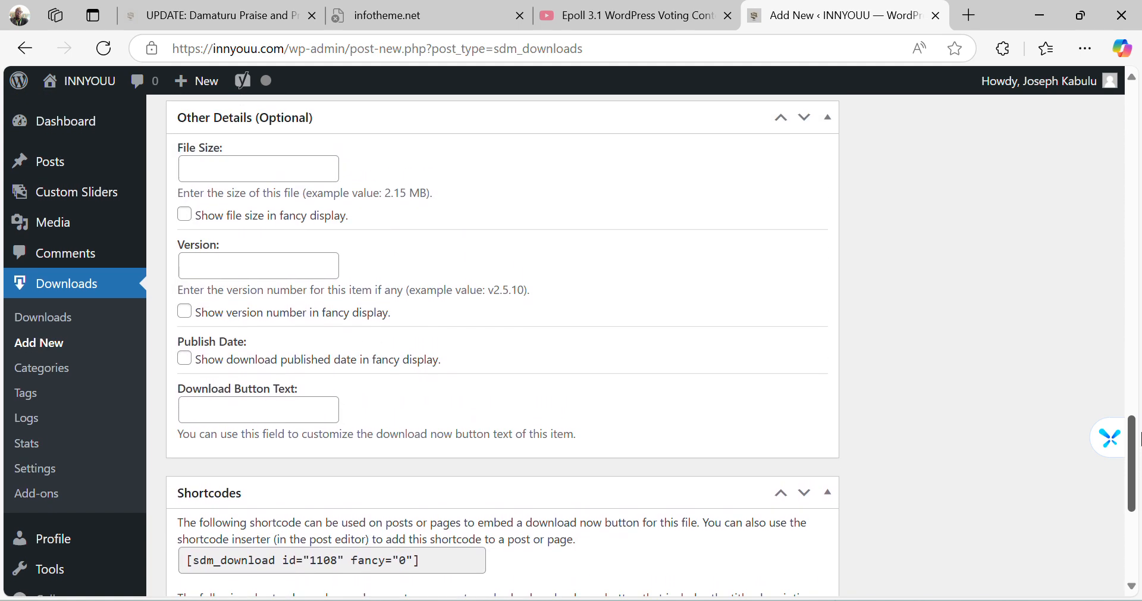
click(274, 180)
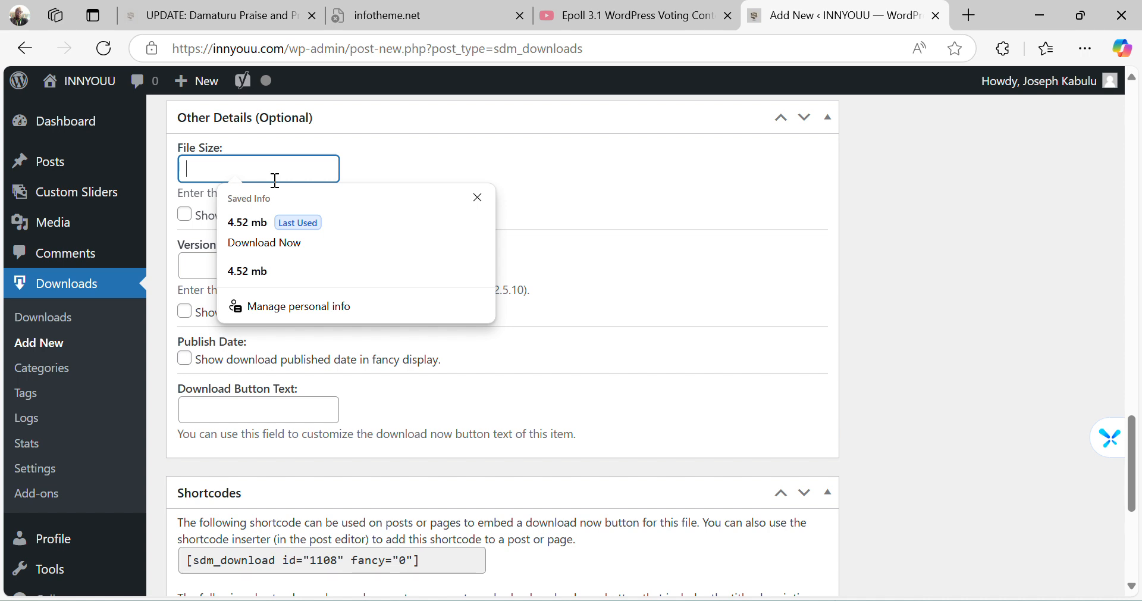
text(4.3)
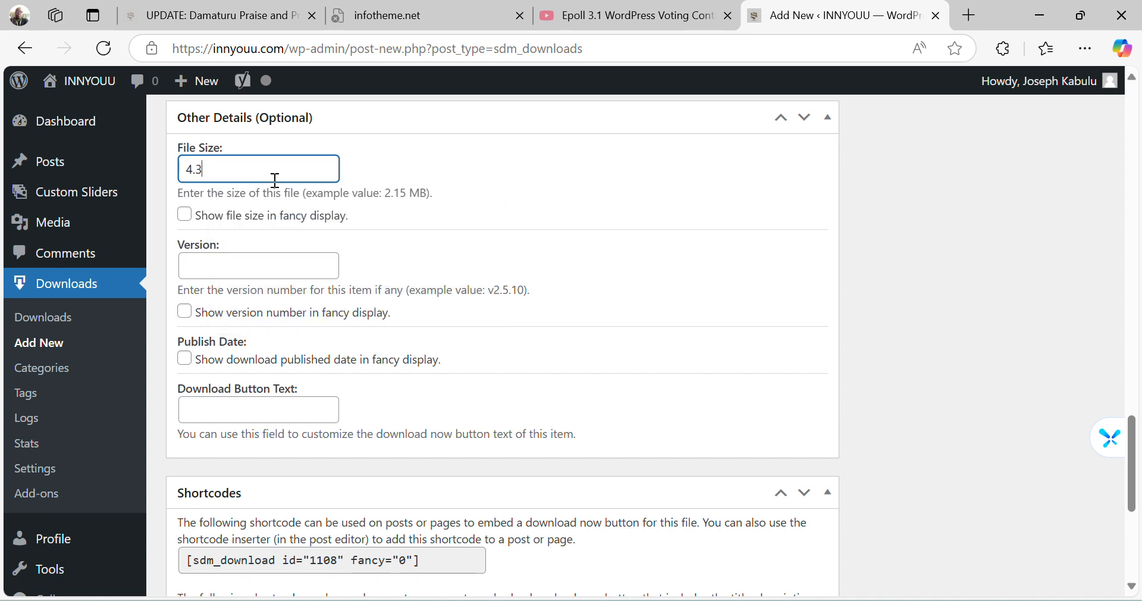
text(2 MB)
Step: Set the download item's button text to "Download Now"
click(314, 408)
text(D)
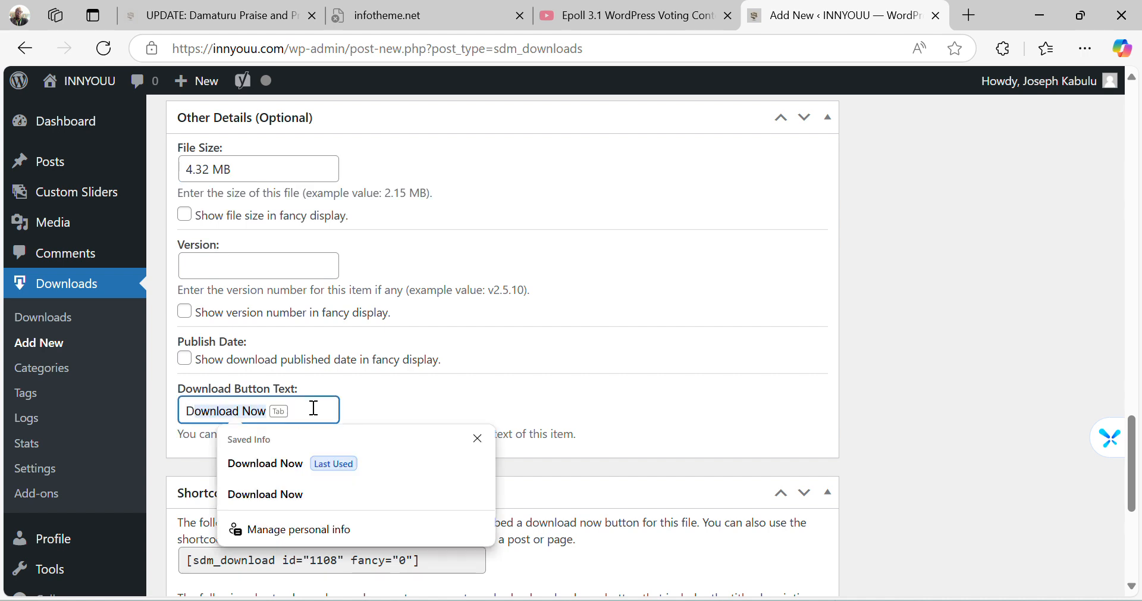
text(ownload N)
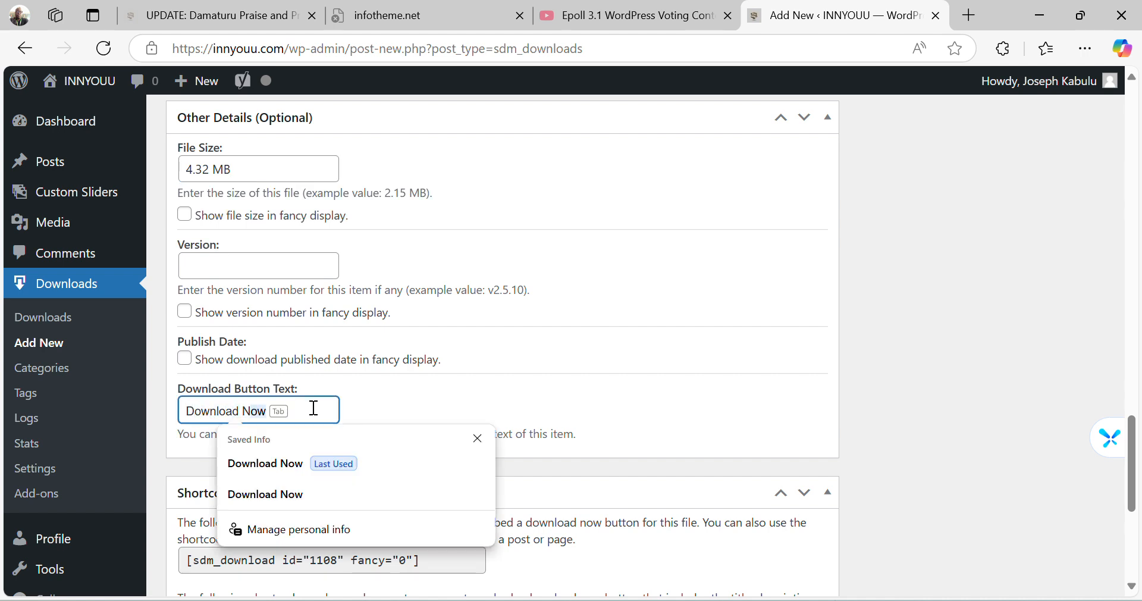
text(ow)
click(692, 414)
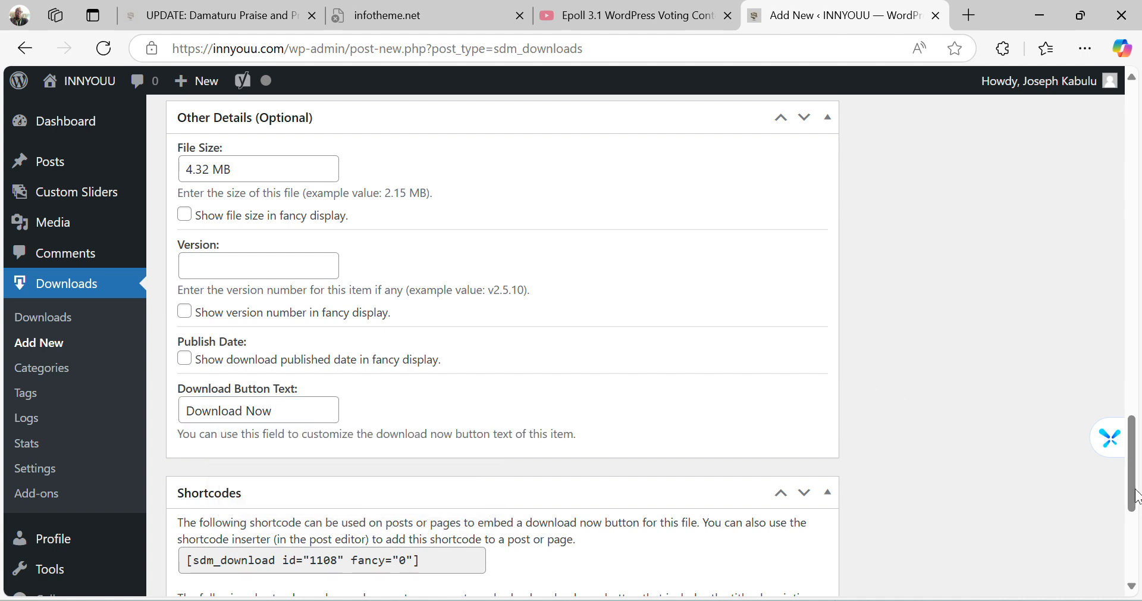
scroll(1136, 520, down, 2)
scroll(1136, 521, down, 2)
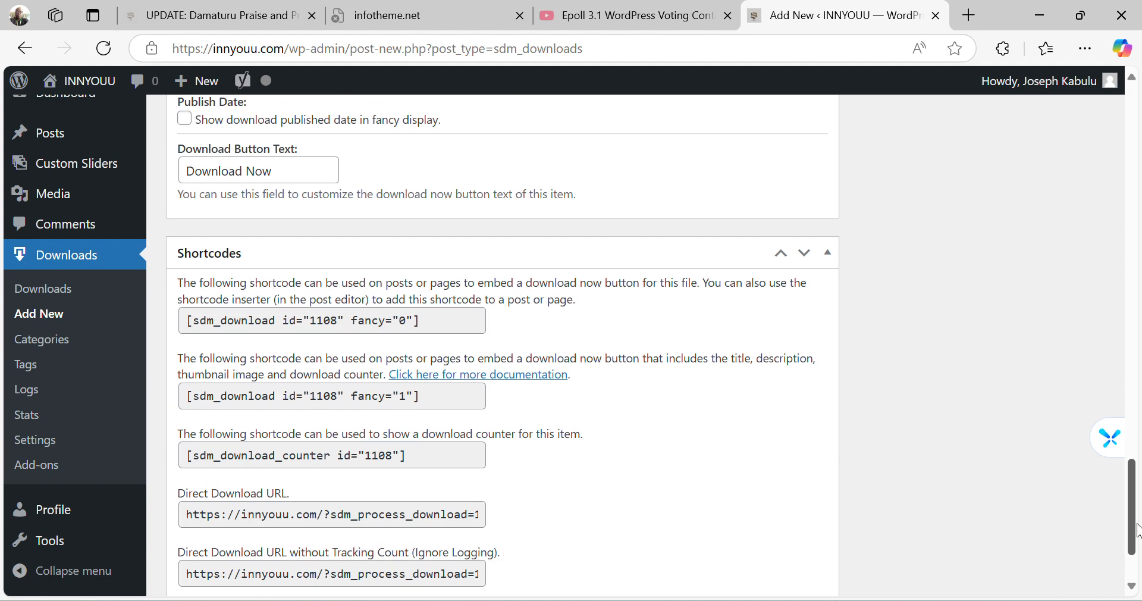
Step: Copy the plain download button shortcode [sdm_download id="1108" fancy="0"] into a new blank Notepad document
click(434, 314)
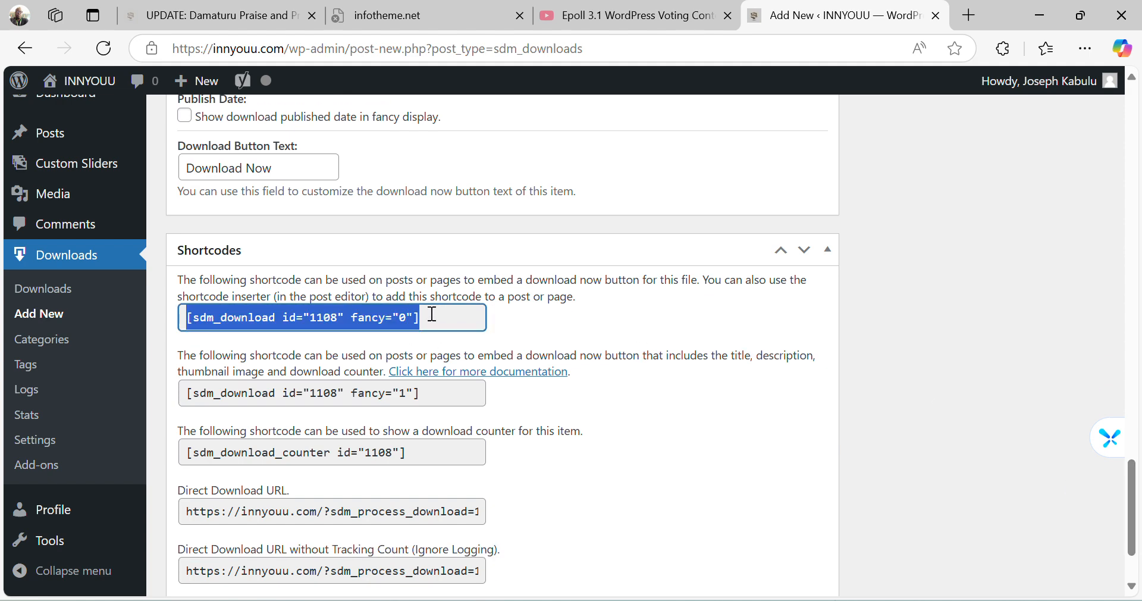
right_click(408, 314)
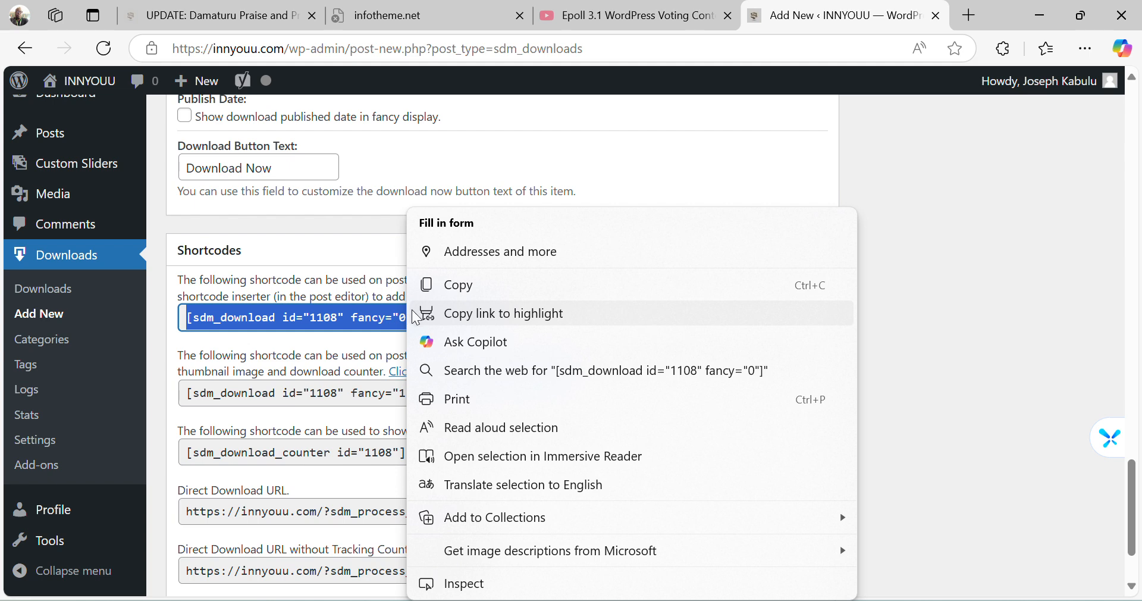
click(457, 288)
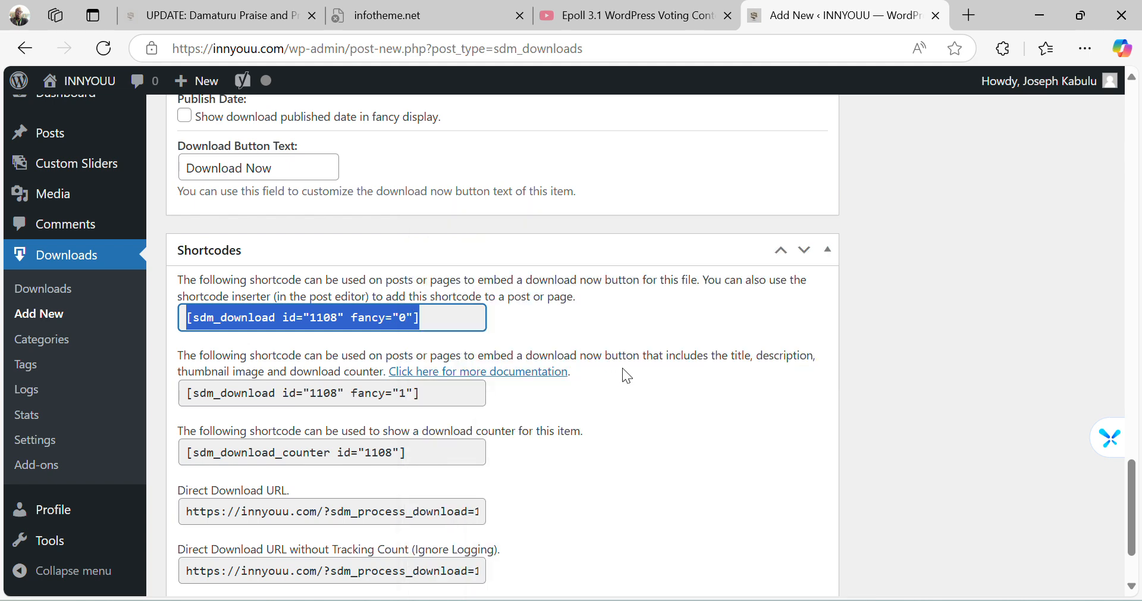
click(702, 599)
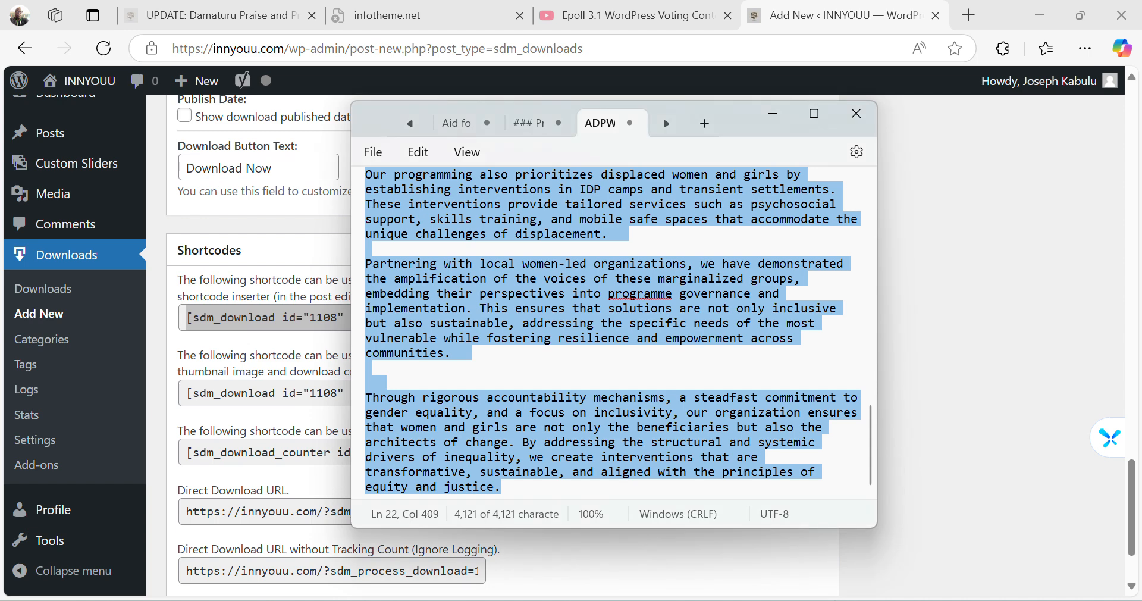
click(702, 124)
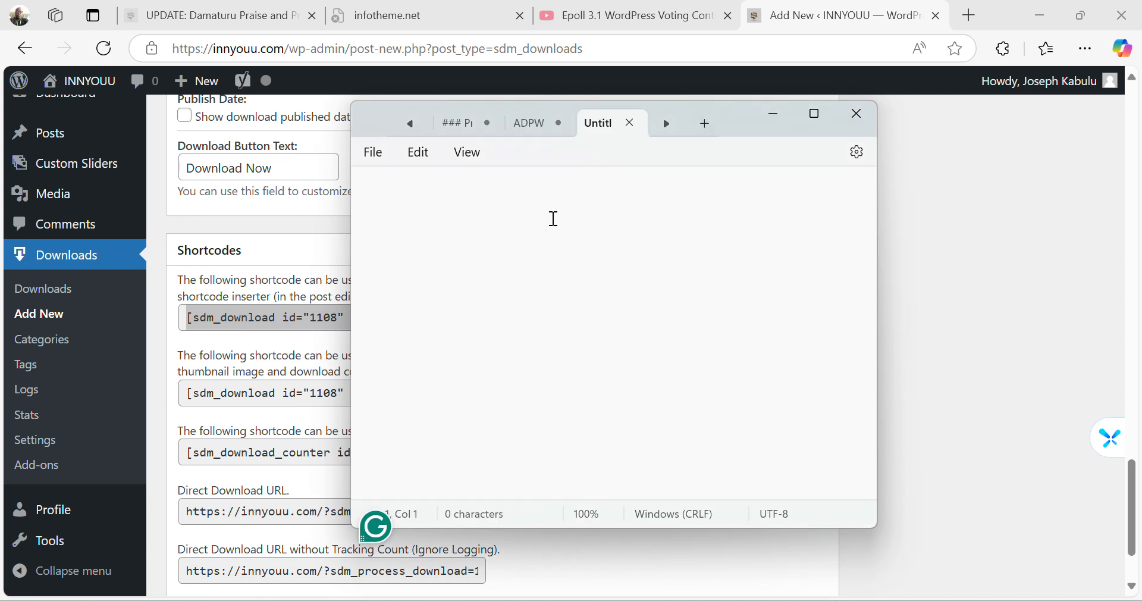
key(ctrl+v)
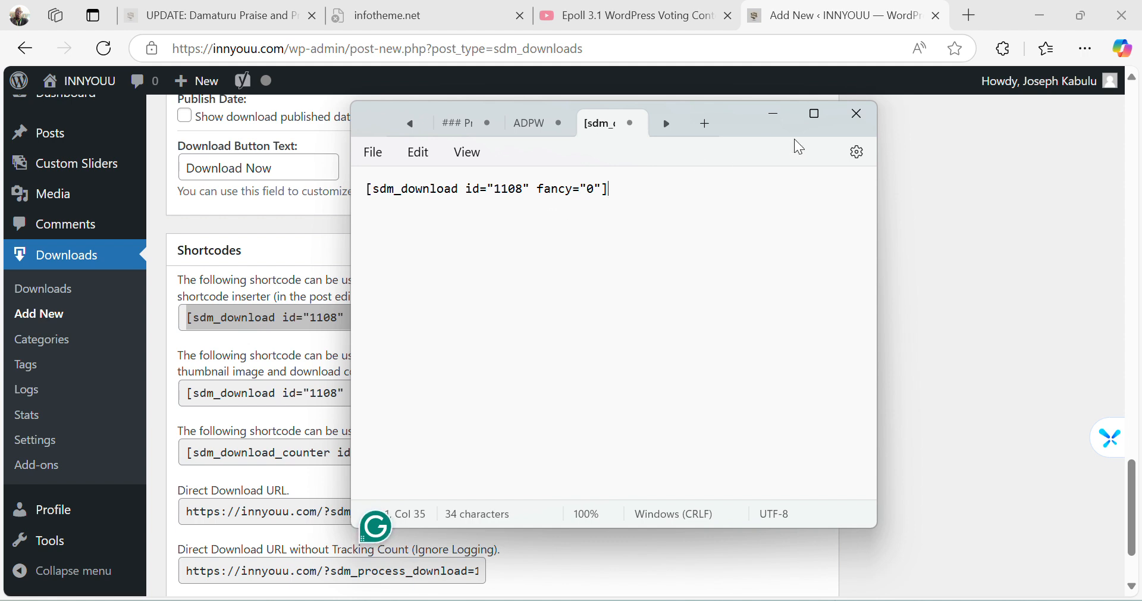
click(774, 113)
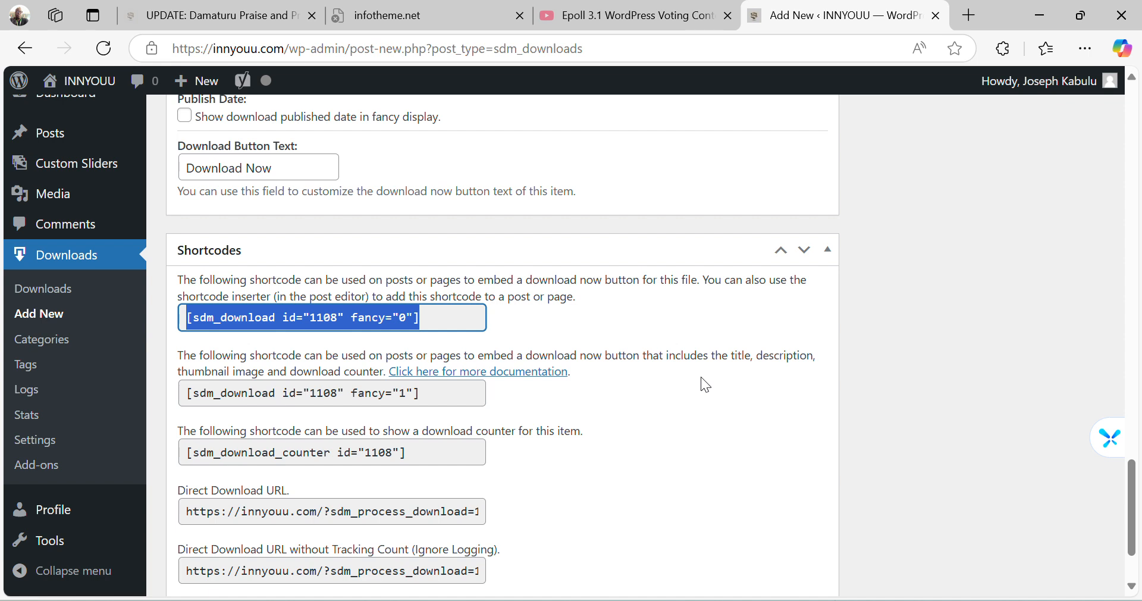
Step: Copy the download counter shortcode [sdm_download_counter id="1108"] into the same Notepad document, one blank line below the first shortcode
click(436, 453)
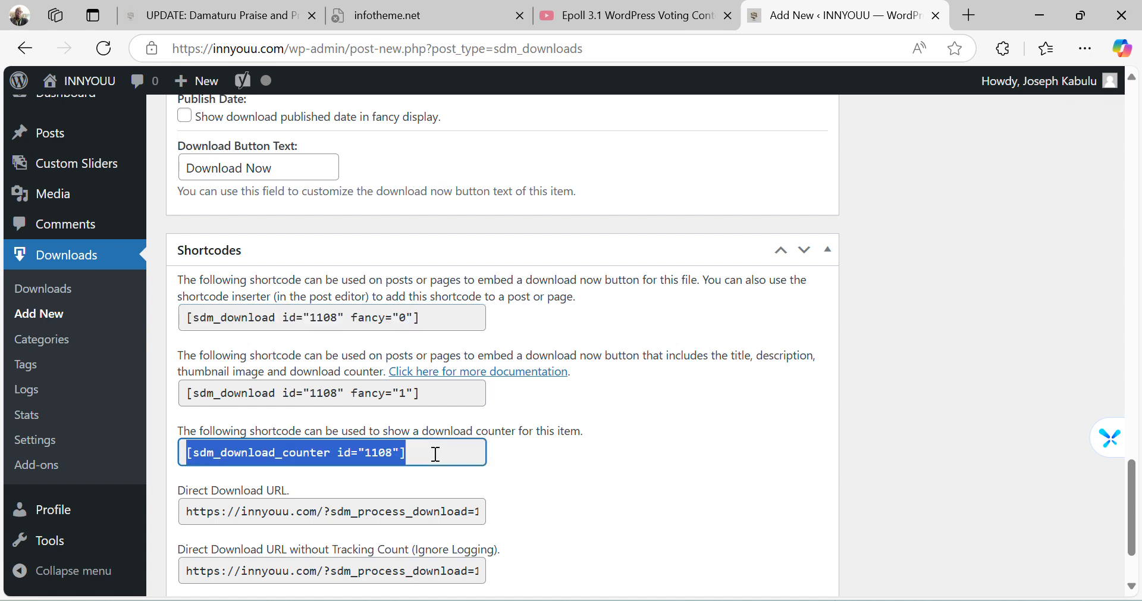
right_click(375, 452)
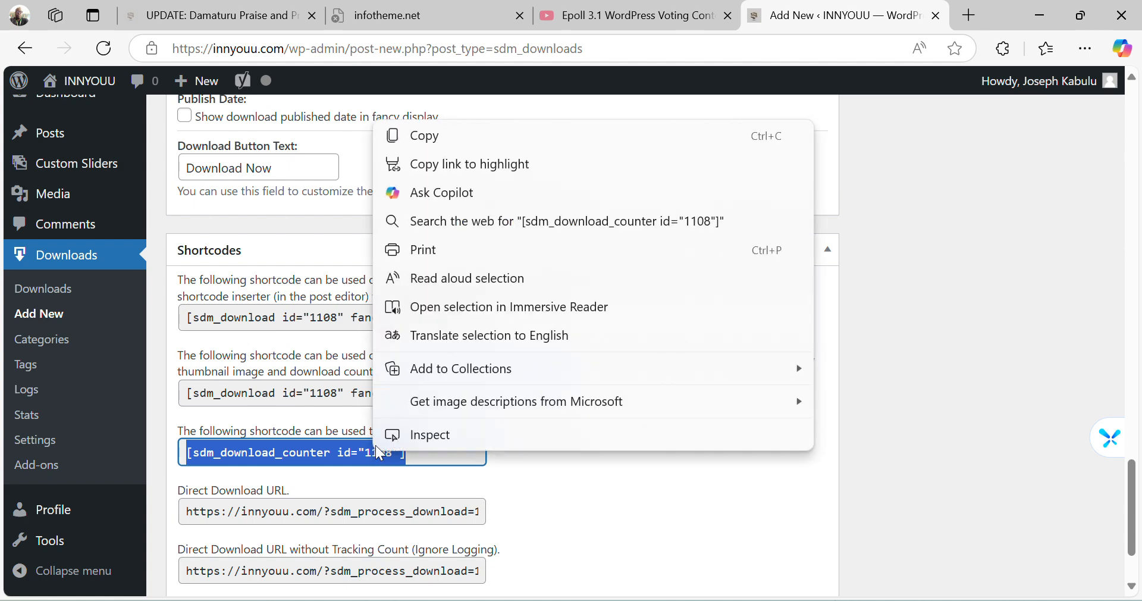
click(510, 142)
key(alt+Tab)
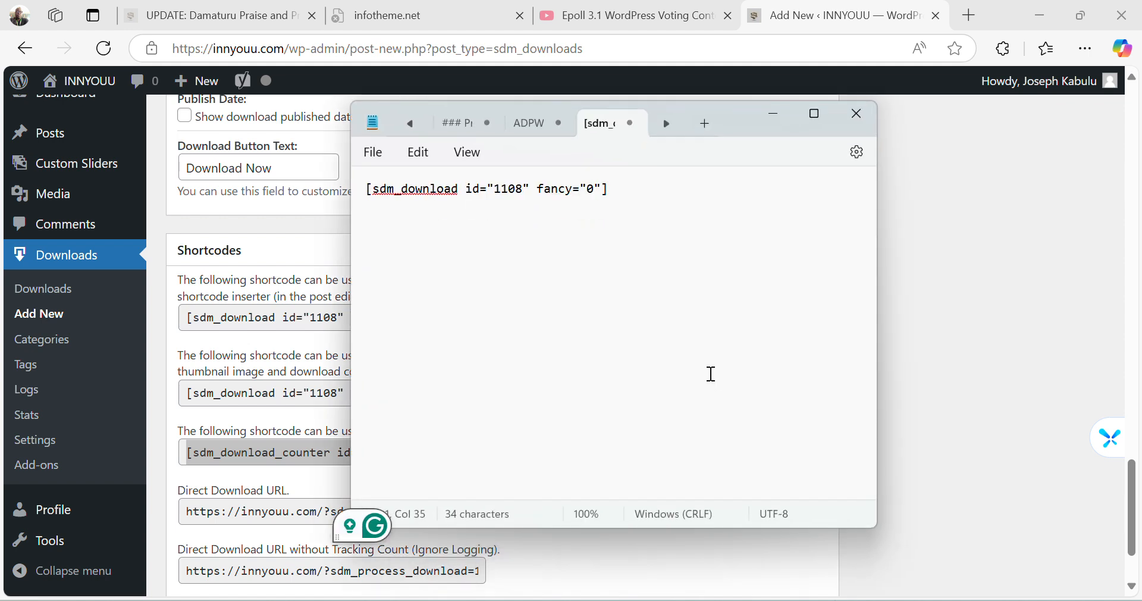
key(Return)
key(Return)
key(ctrl+v)
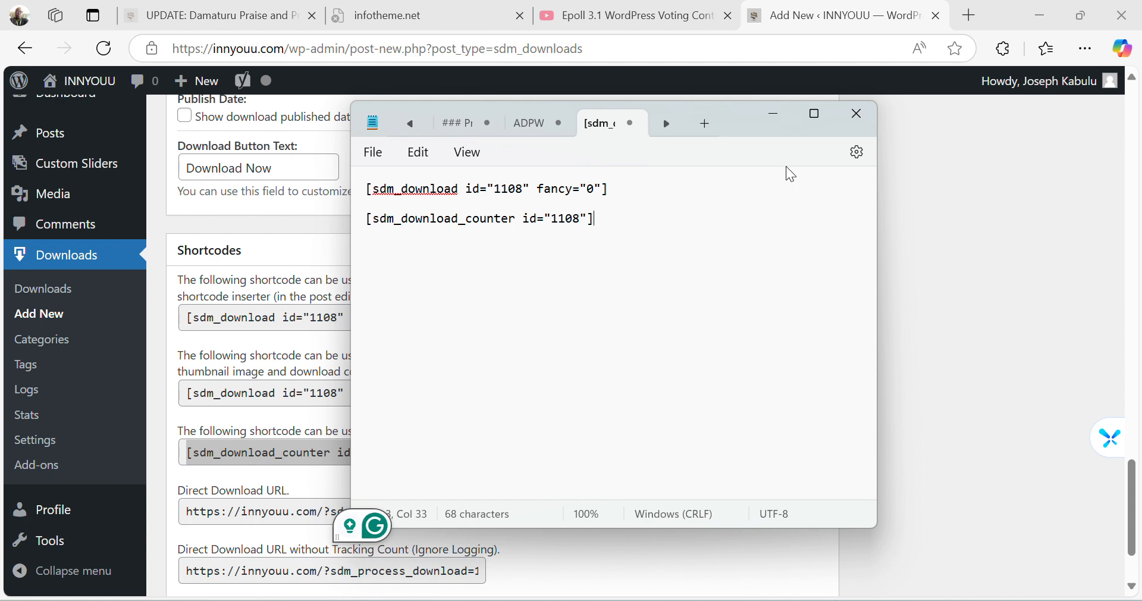
click(773, 114)
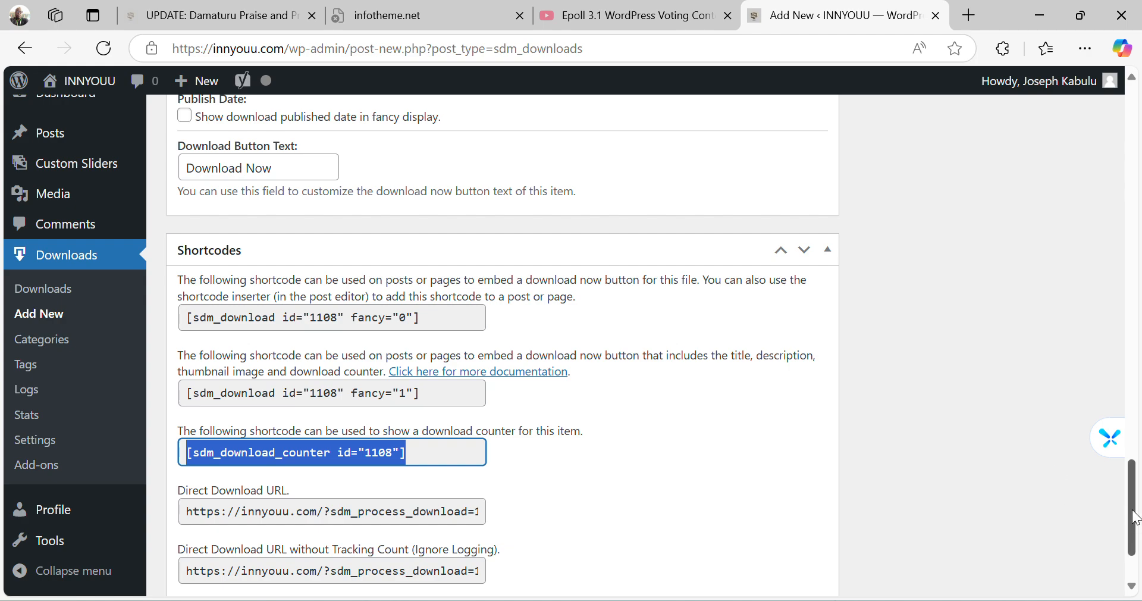
Step: Publish the "Reason for the Season" download item and start a new post
drag(1132, 523, 1133, 128)
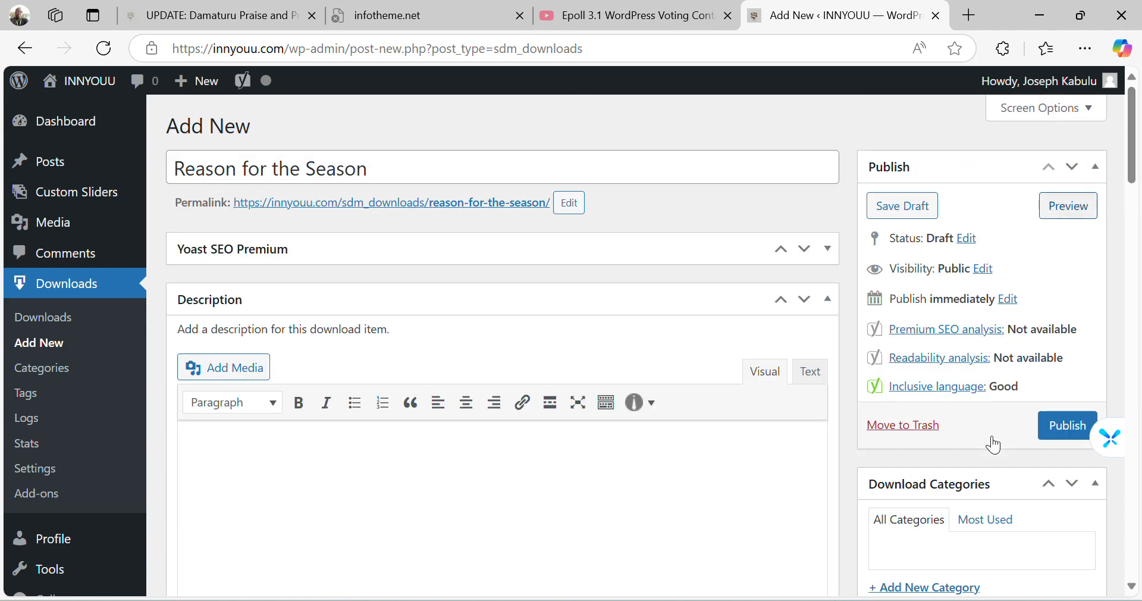
click(1053, 423)
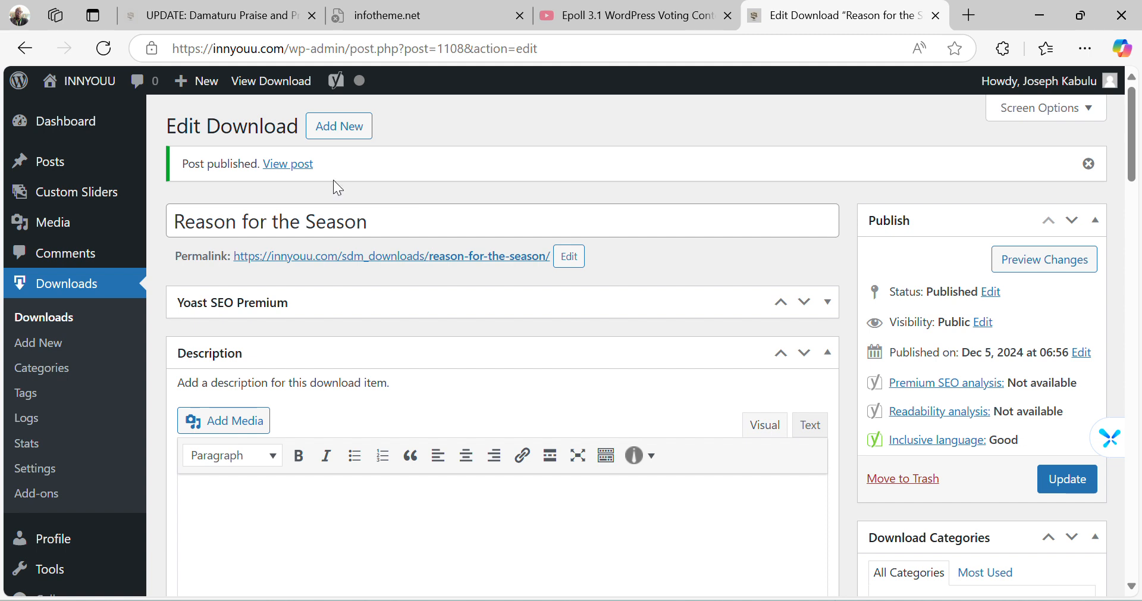
mouse_move(196, 86)
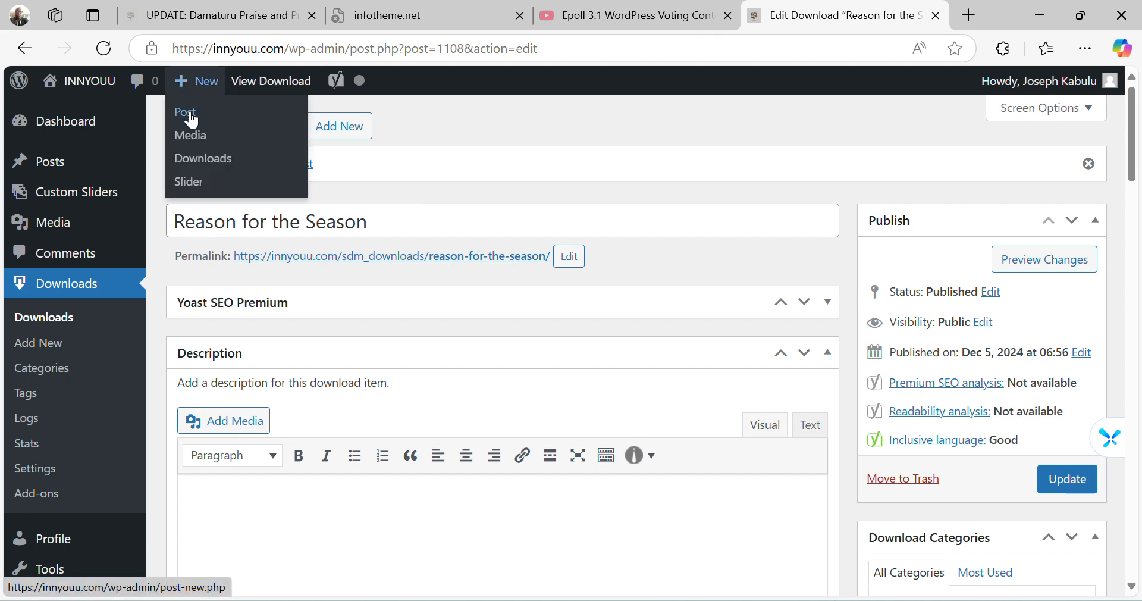
click(192, 119)
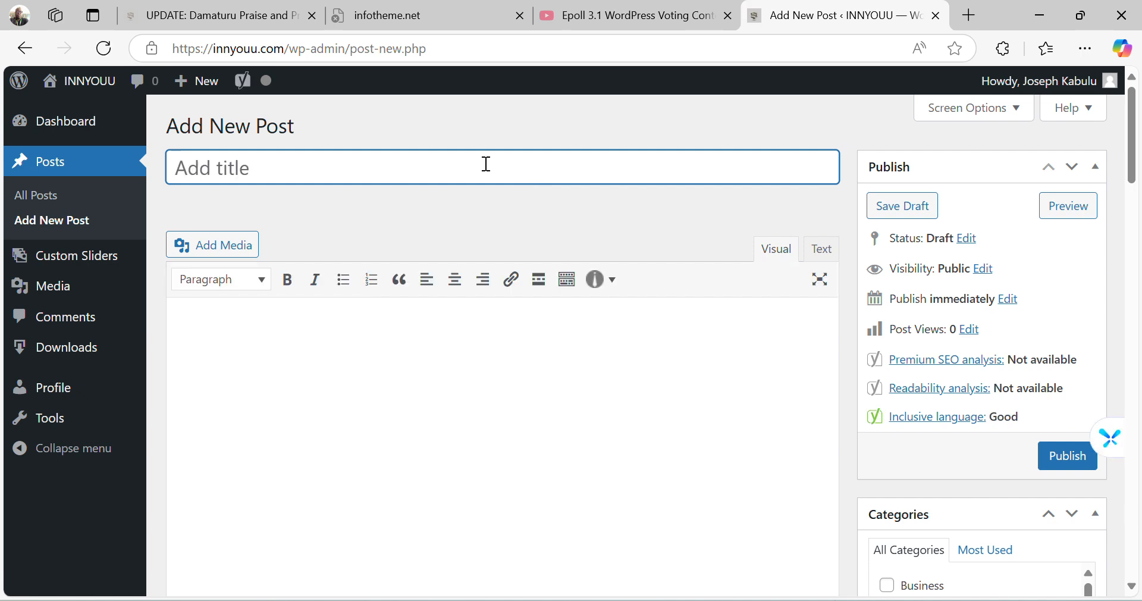
Step: Title the post "DOWNLOAD Reason for the Season", adding the two collaborators' names separated by "X", and "By" with the artist's full name
text(DOWN)
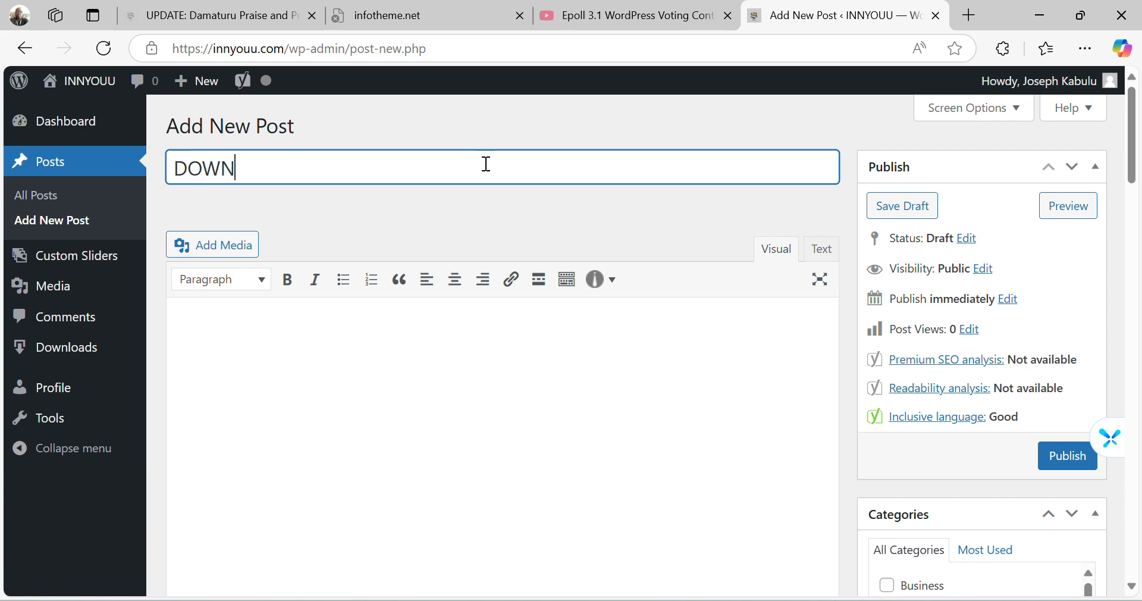
text(LOAD R)
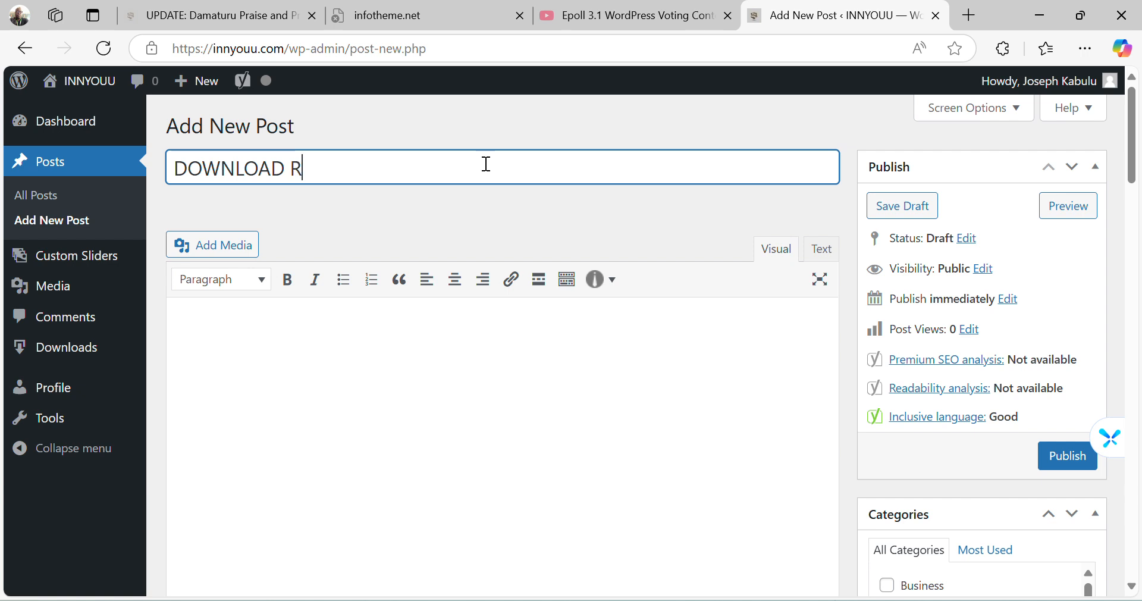
text(eason for th)
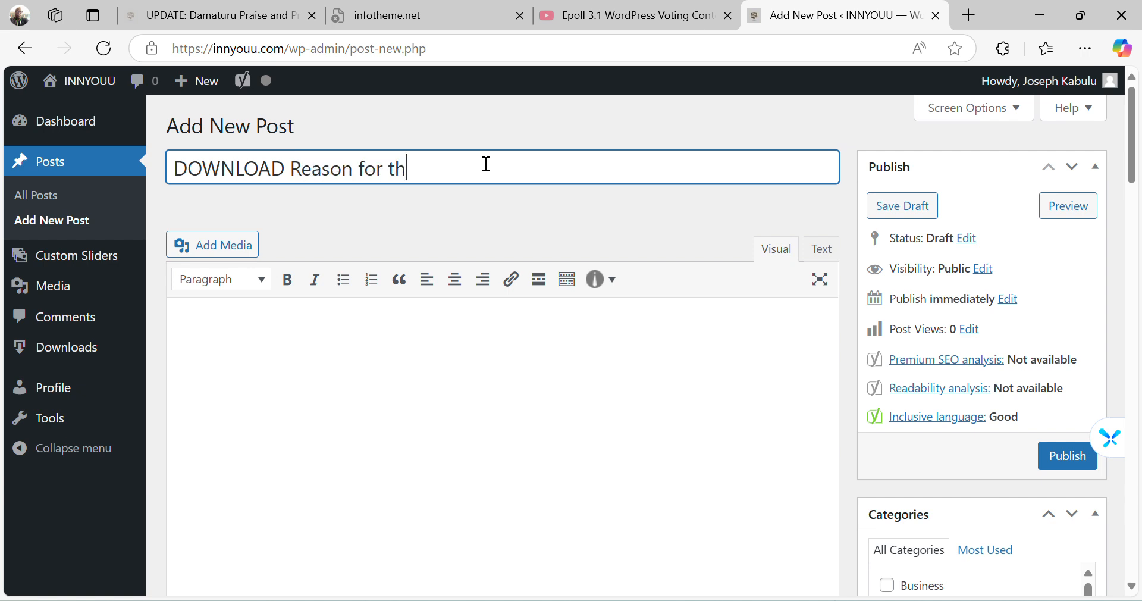
text(e Season )
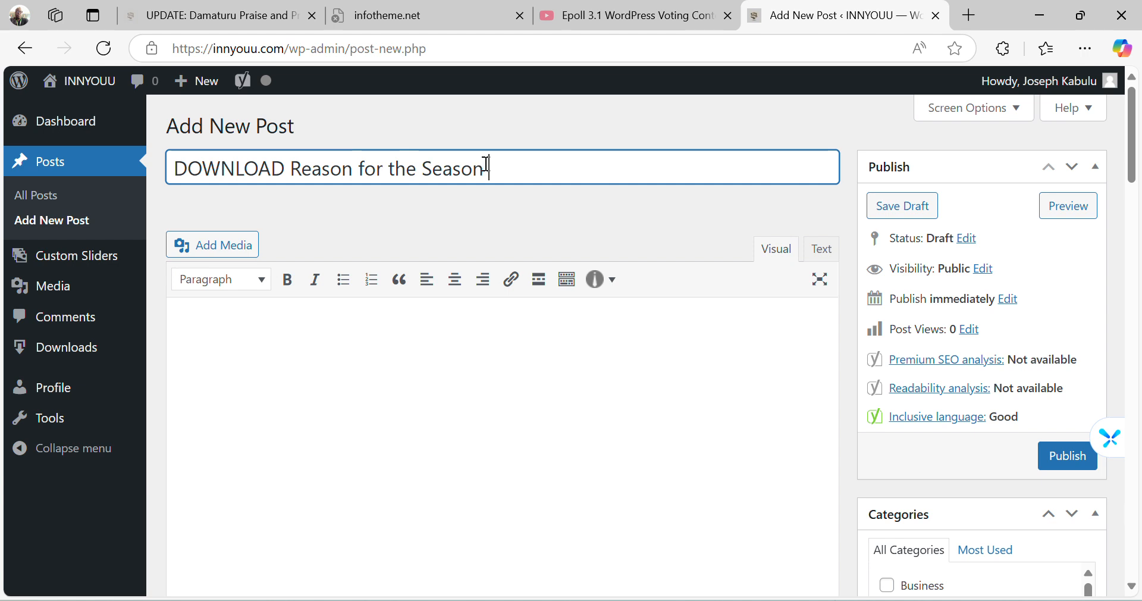
text(X Shed)
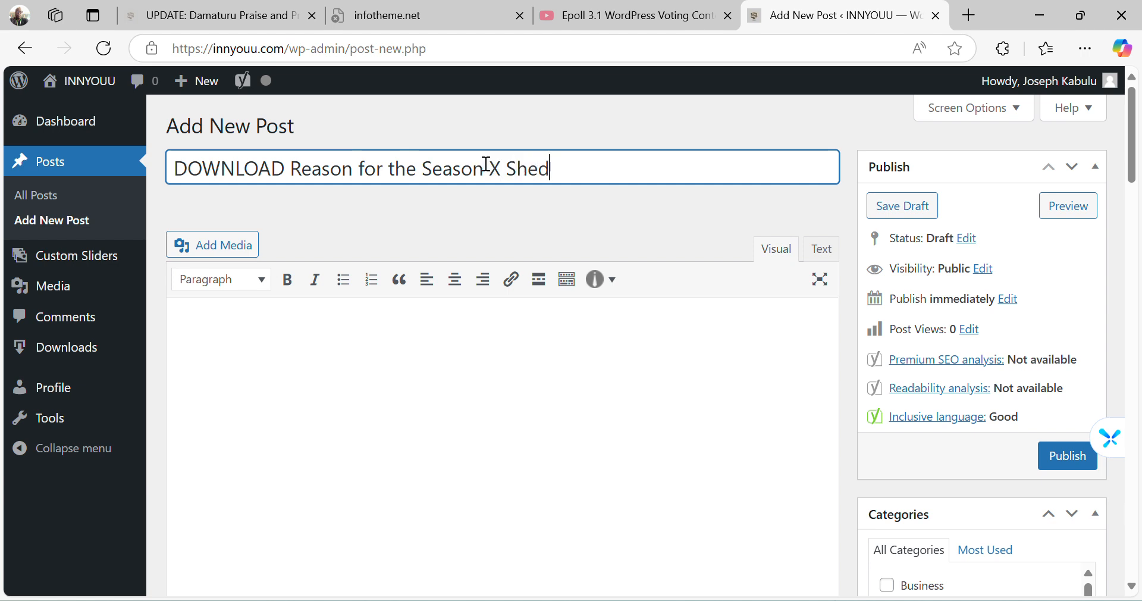
text(ykeyz X)
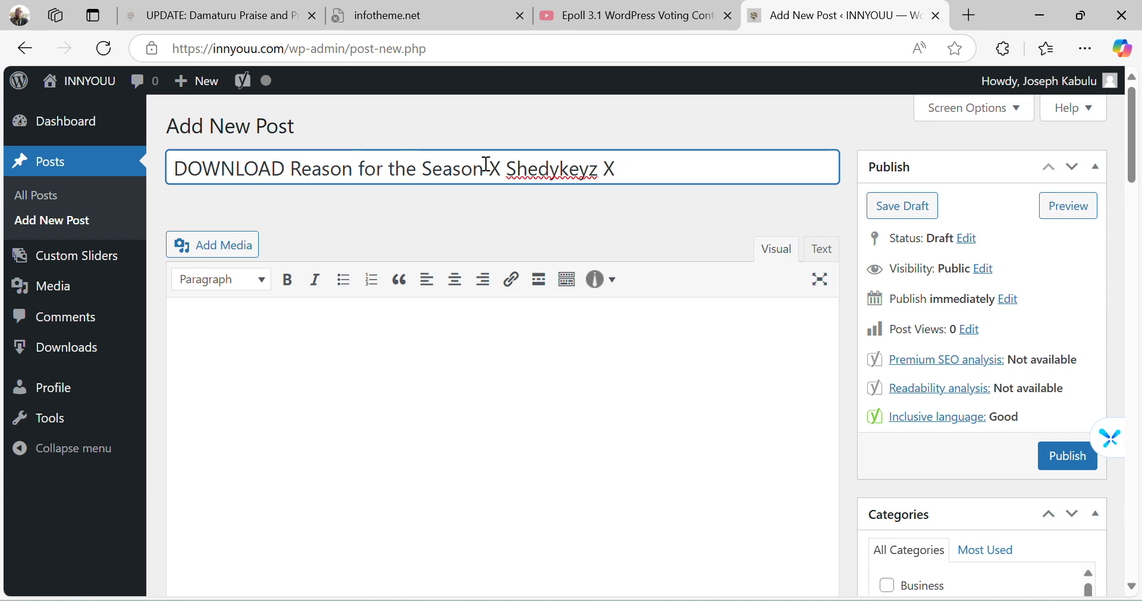
text( Israel Benson By )
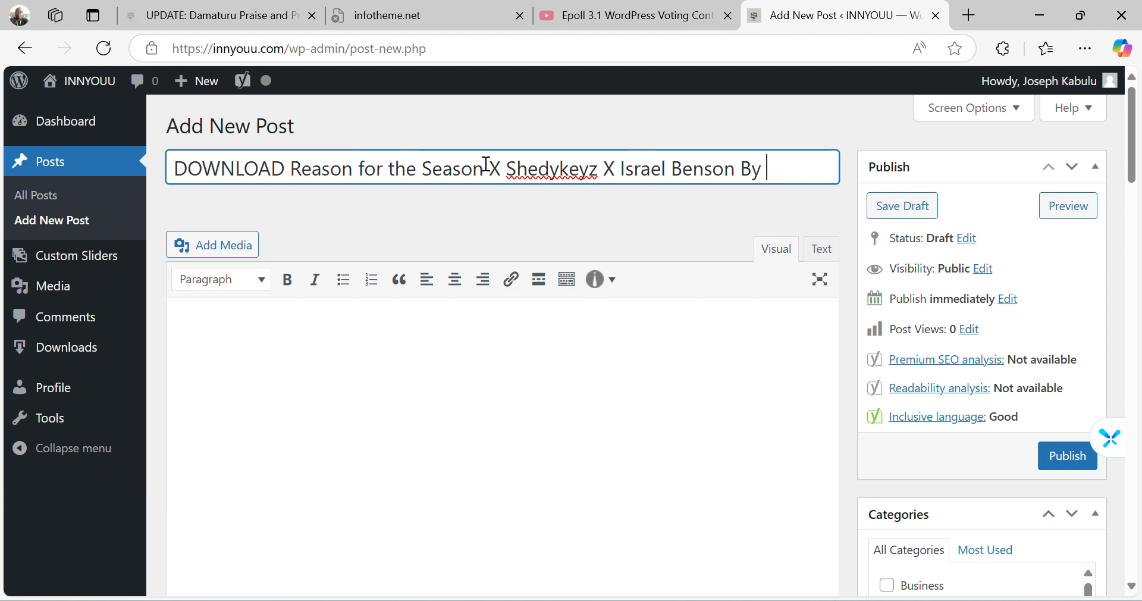
text(Joseph)
text(ulu)
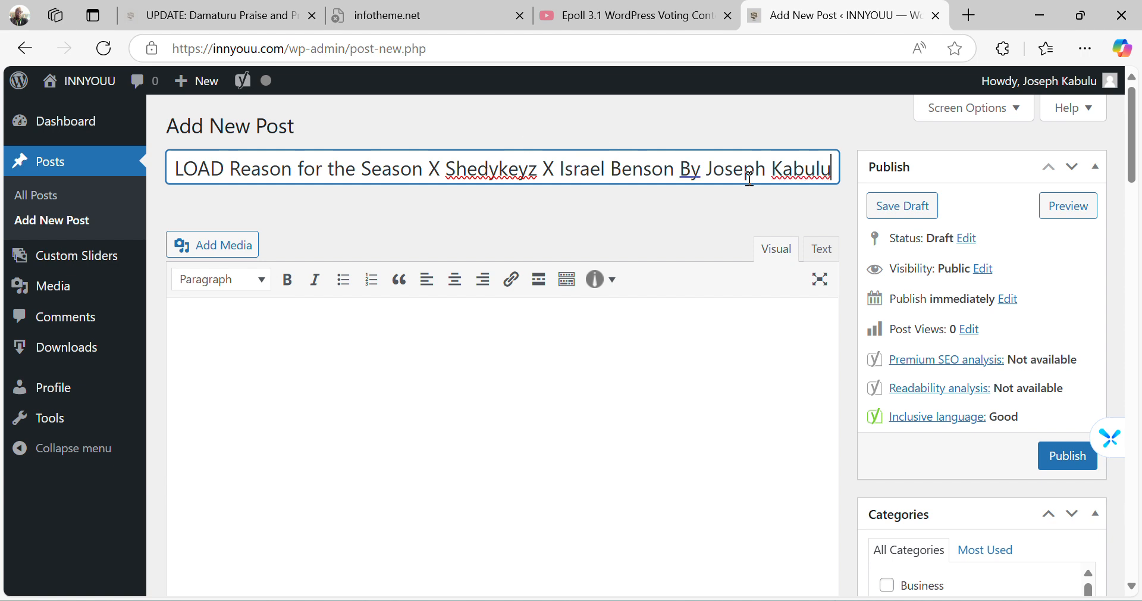
key(Right)
key(Right)
key(Right)
key(Right)
key(Right)
Step: Begin the post body with the text "Reason for the season is a sensational christmas melody that brings"
click(277, 341)
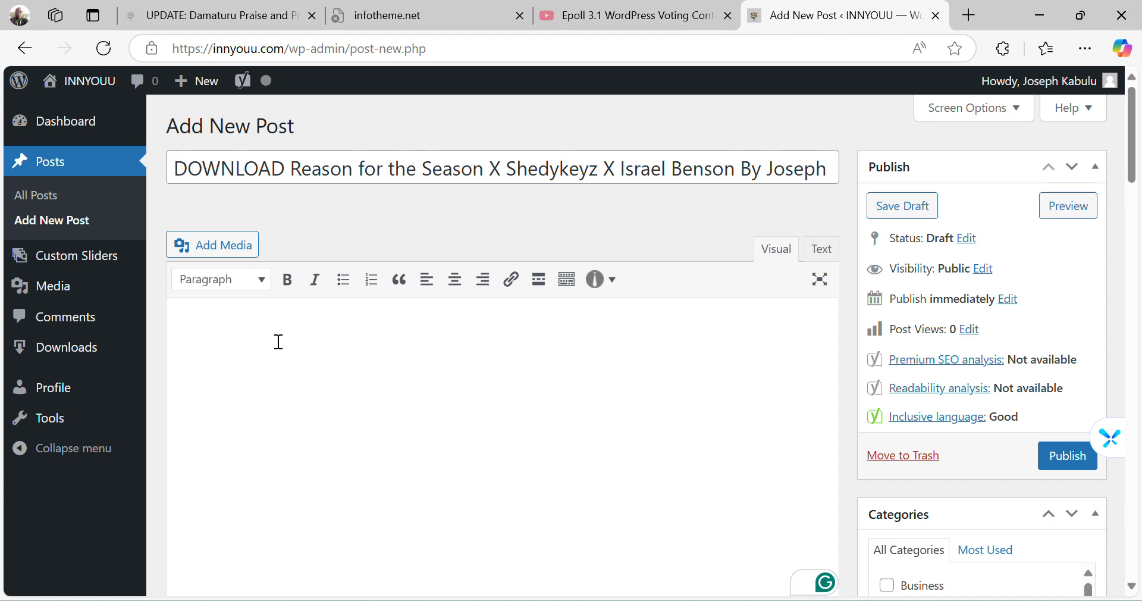
text(Reason for the )
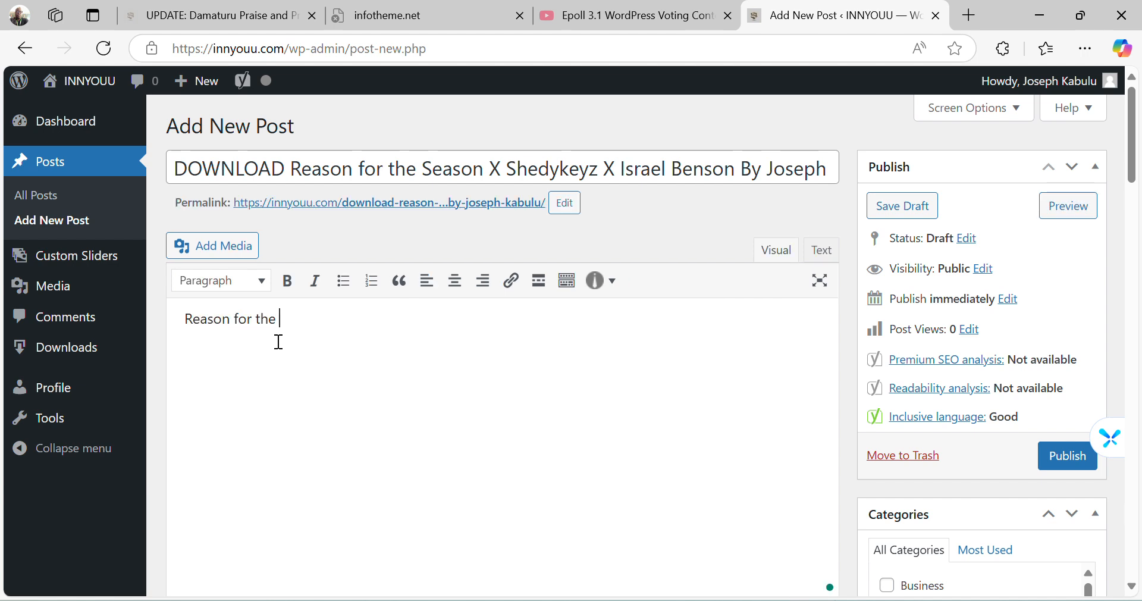
text(season is a s)
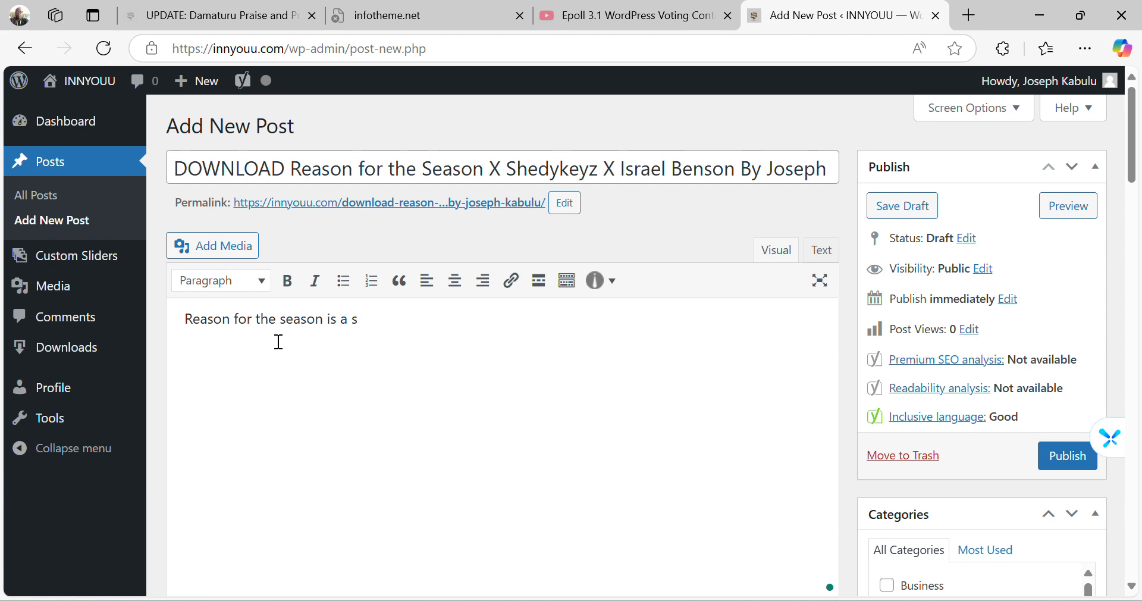
text(ensational christmas mel)
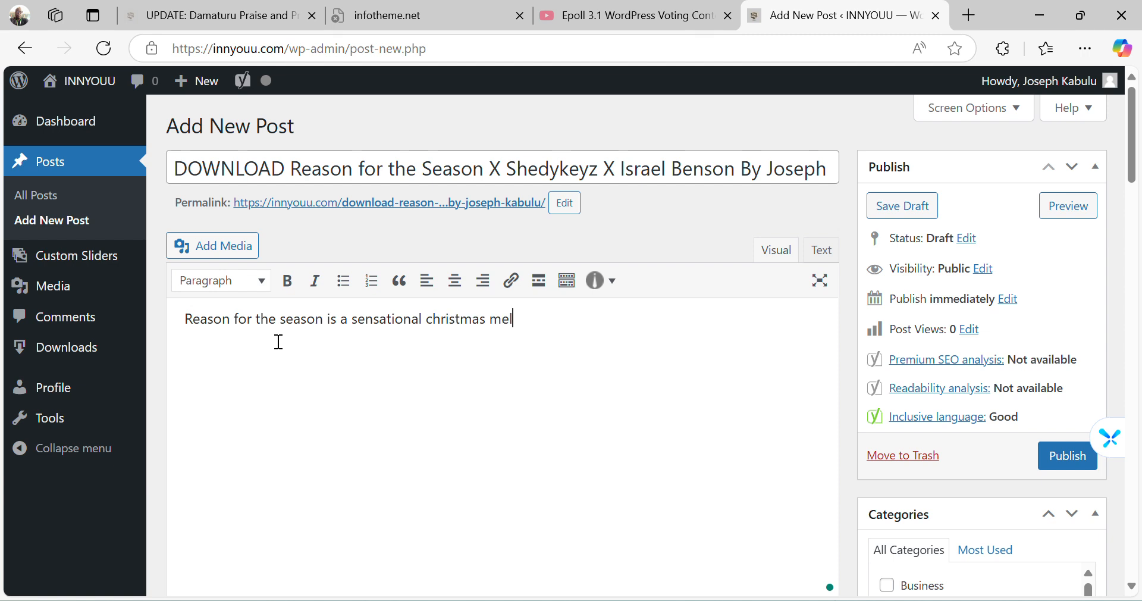
text(ody that)
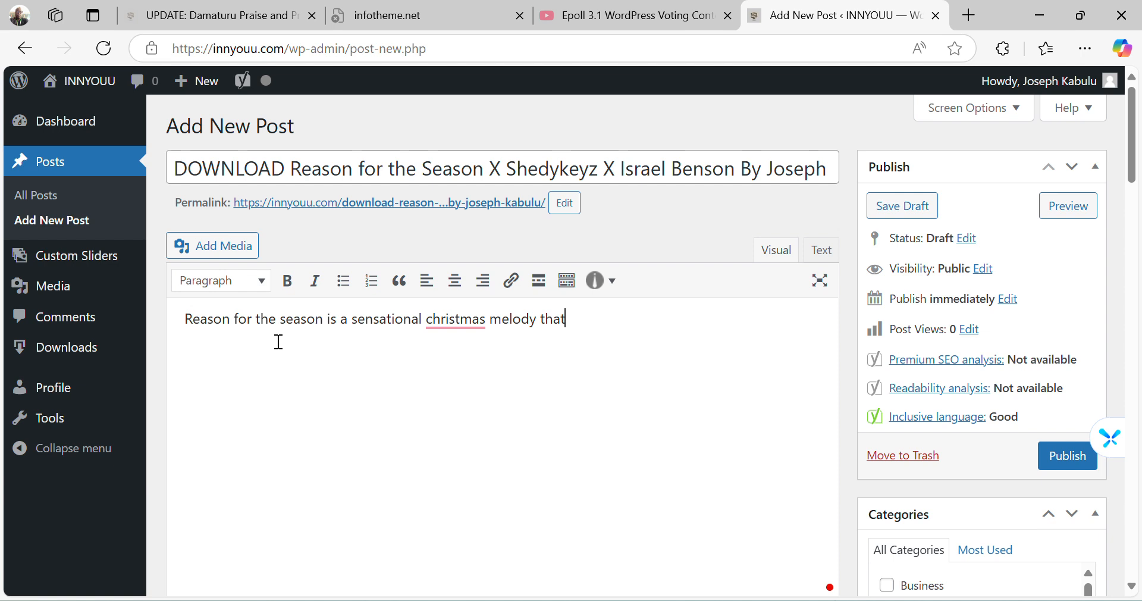
text( brings )
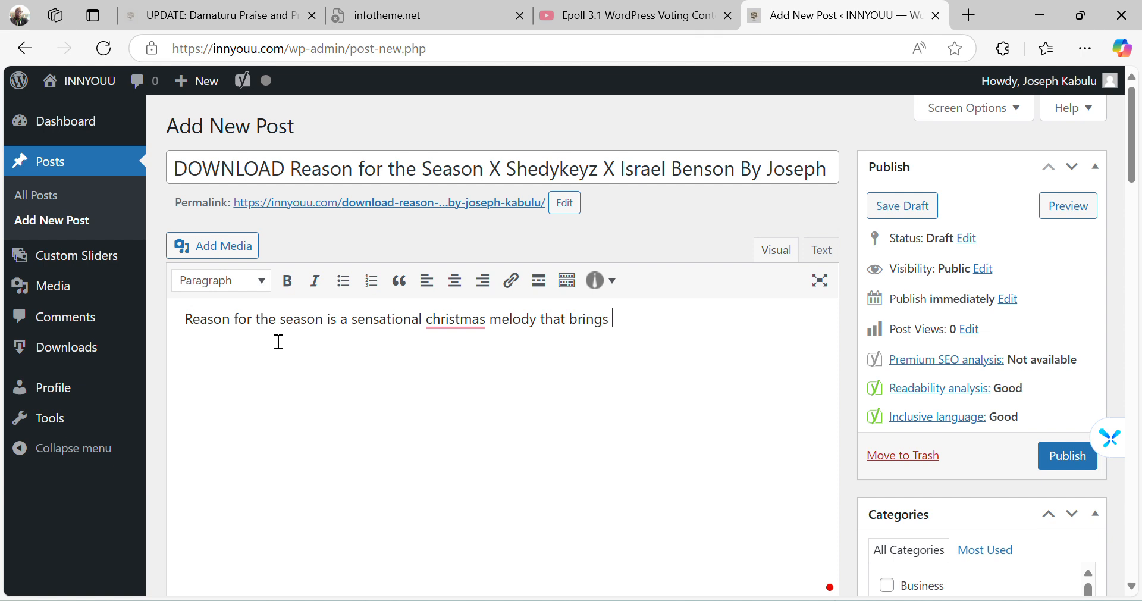
Step: Complete the opening sentence of the post body with "back the goose bumps of the christmas season to individuals."
text(back the goose )
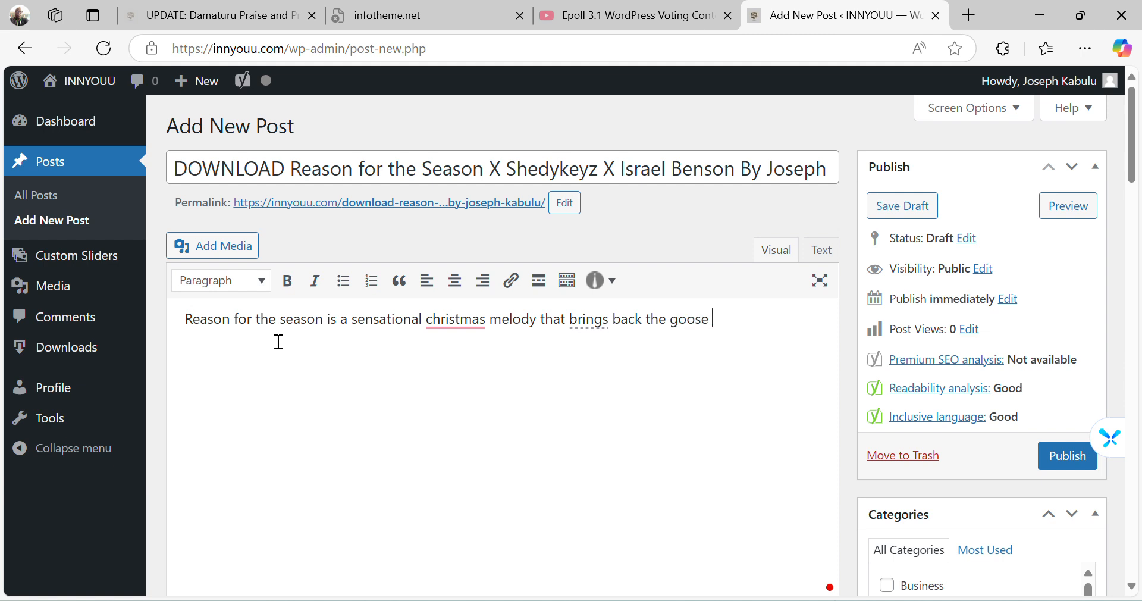
text(bumps of the christmas )
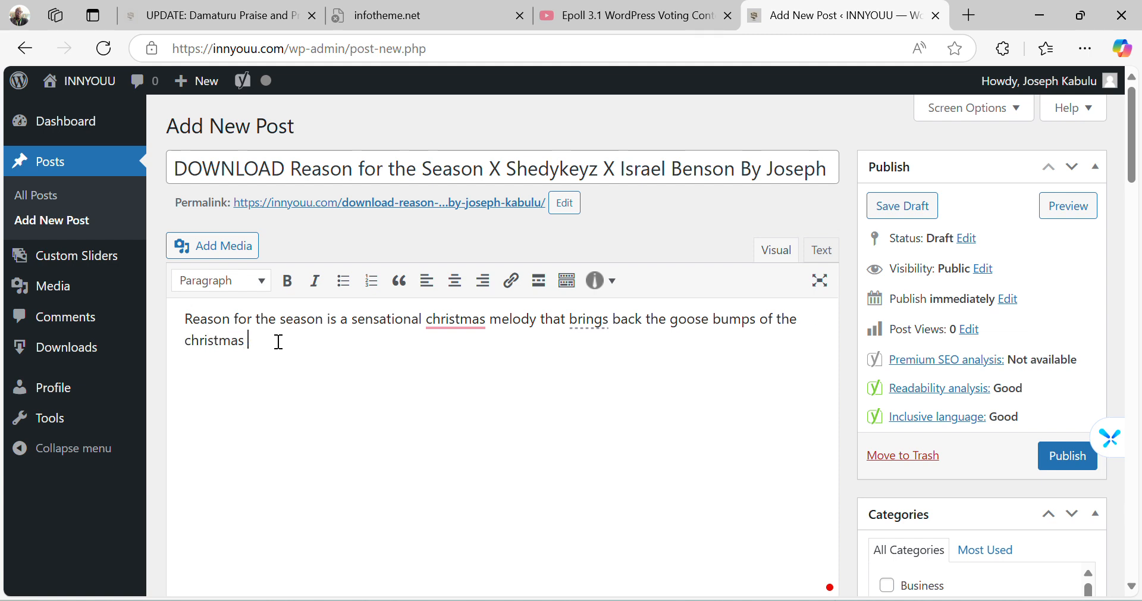
text(season for i)
key(BackSpace)
key(BackSpace)
text(to ind)
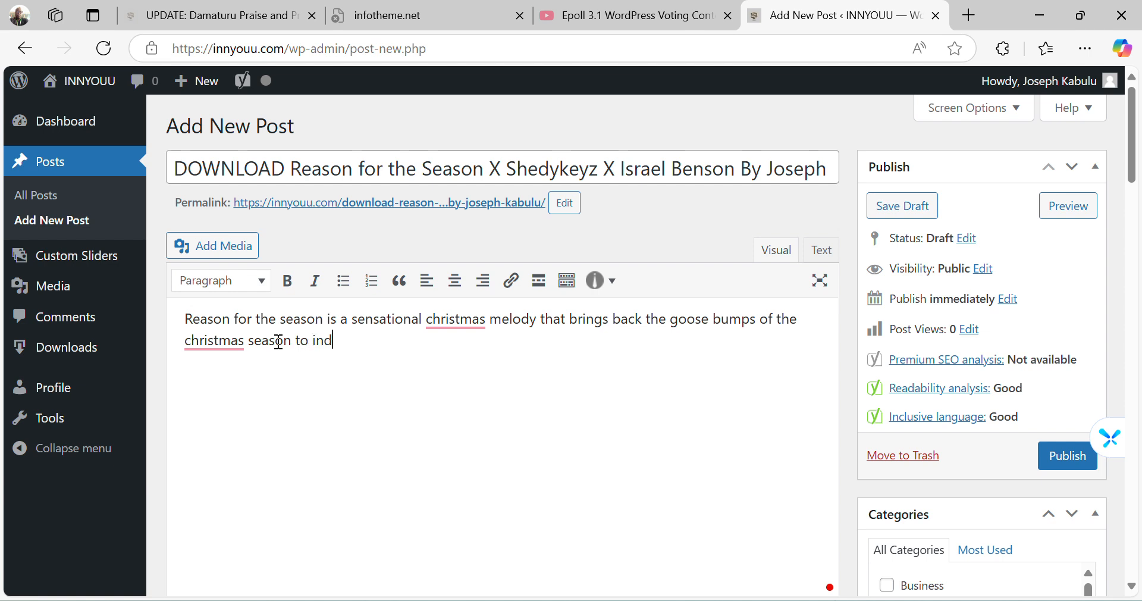
text(ividuals. The song i)
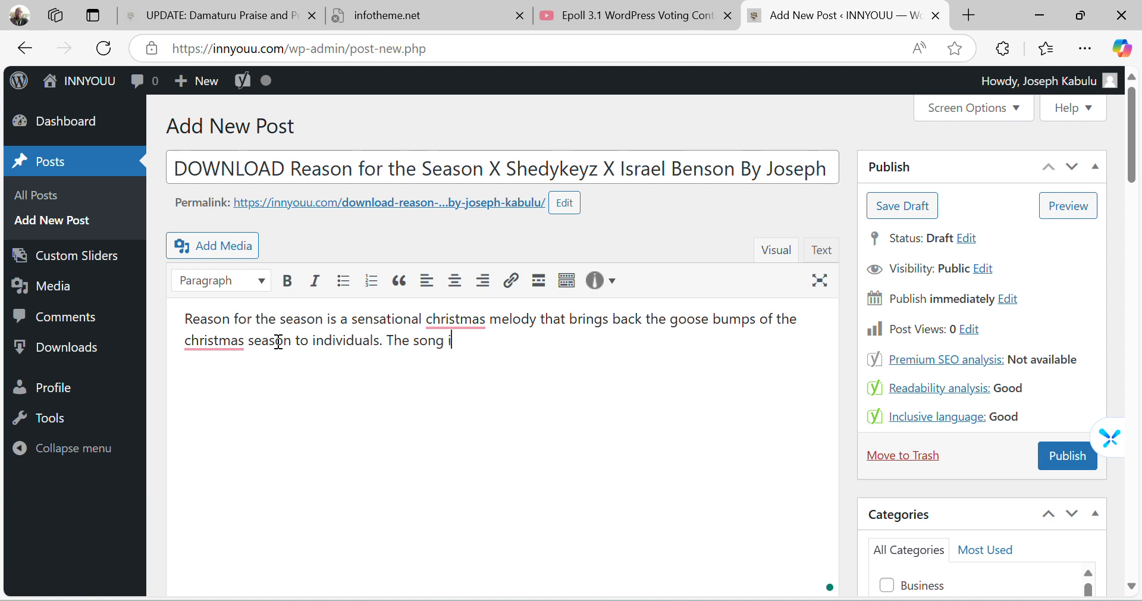
Step: Write the second sentence: "The song is a stack reminder of what Christmas is, and the love of christ, christ has demonstrated for us."
text(s a stack )
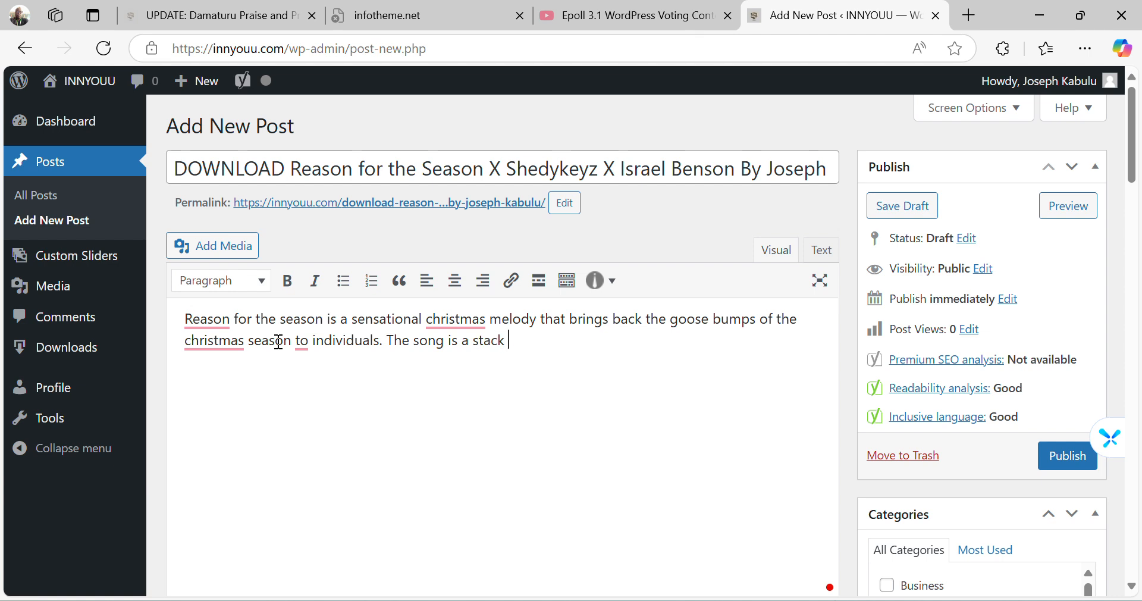
text(reminder)
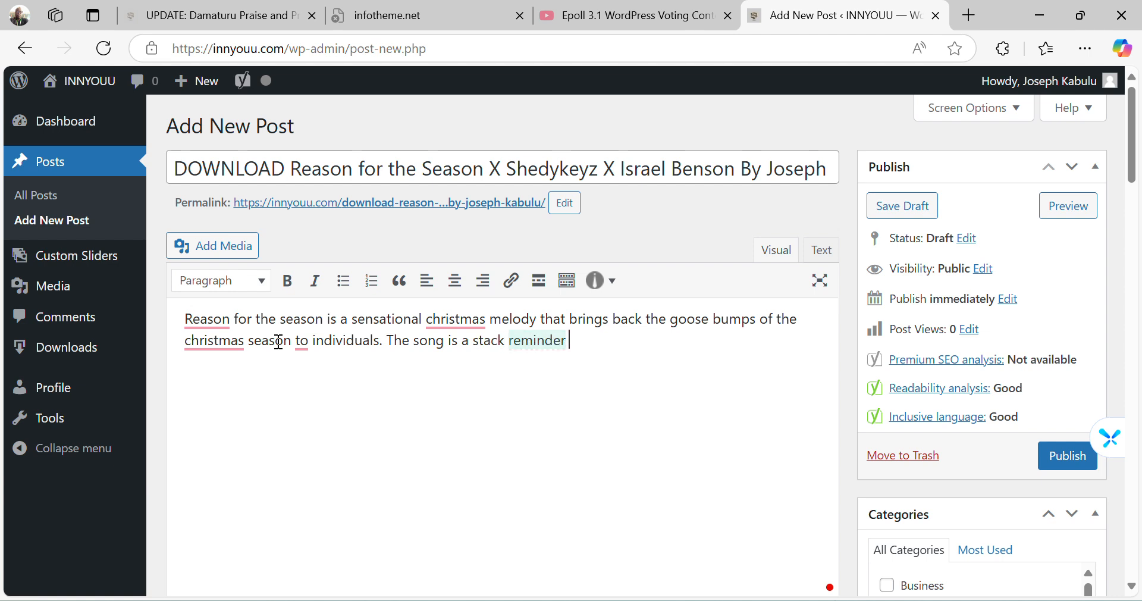
text( of what chi)
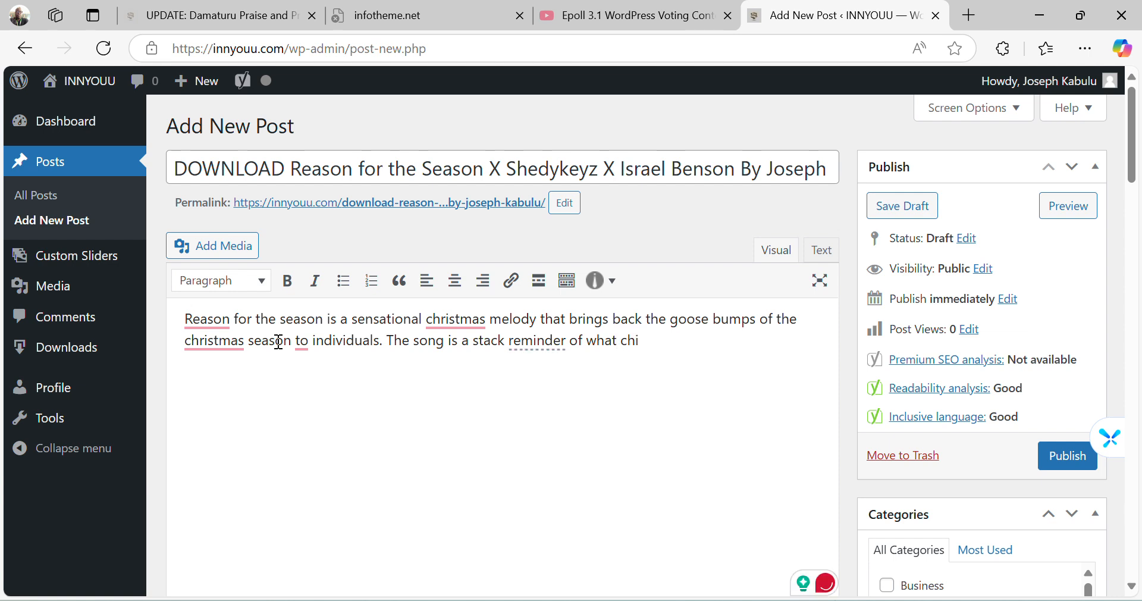
key(BackSpace)
text(r)
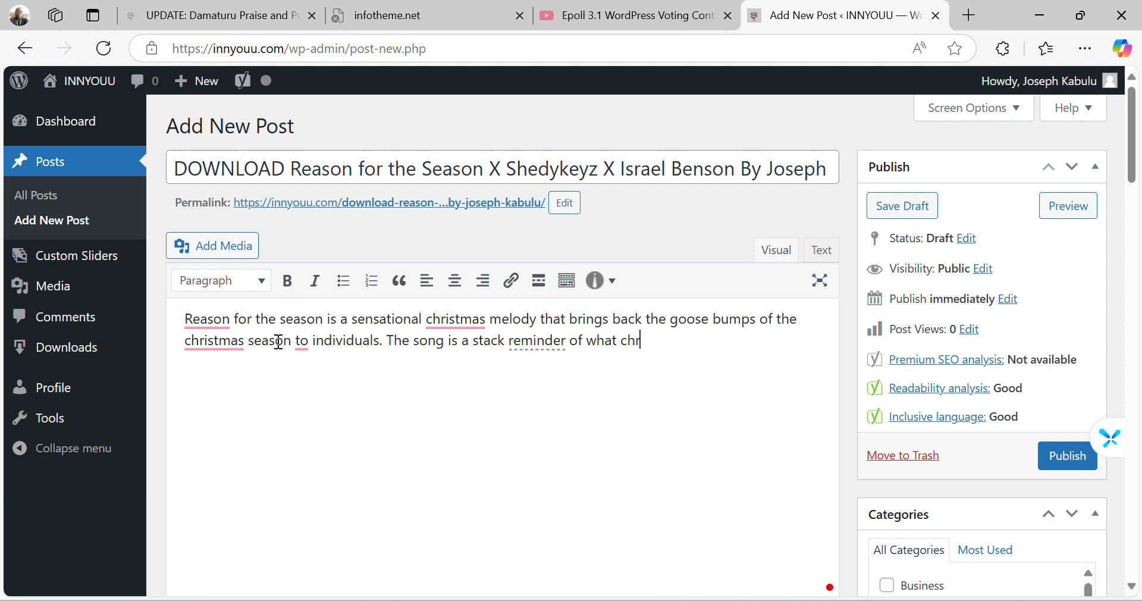
text(istmas is)
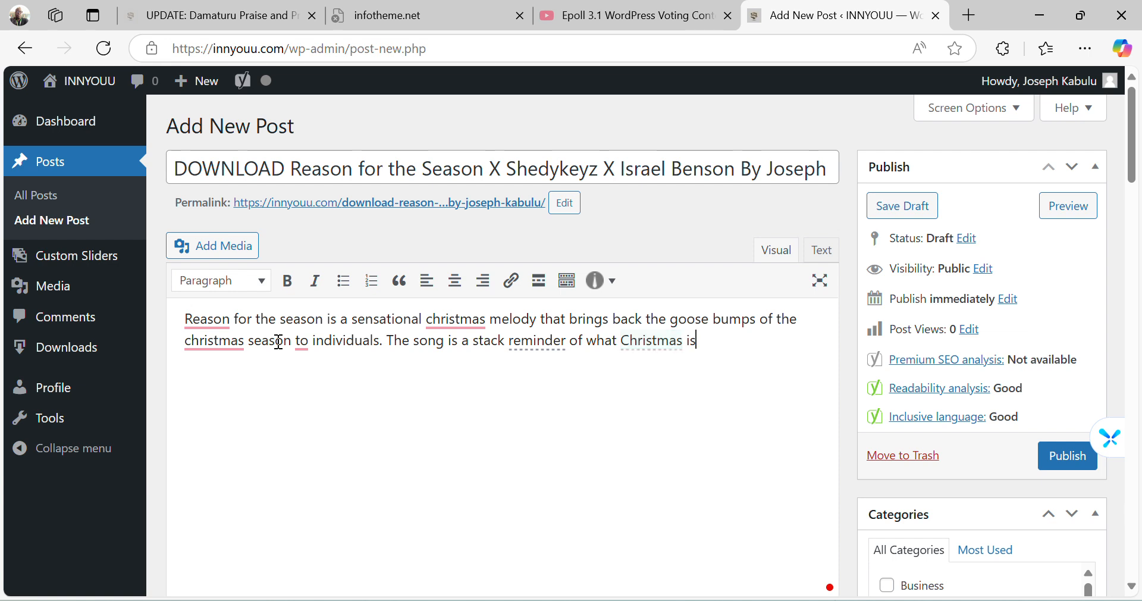
text(, and t)
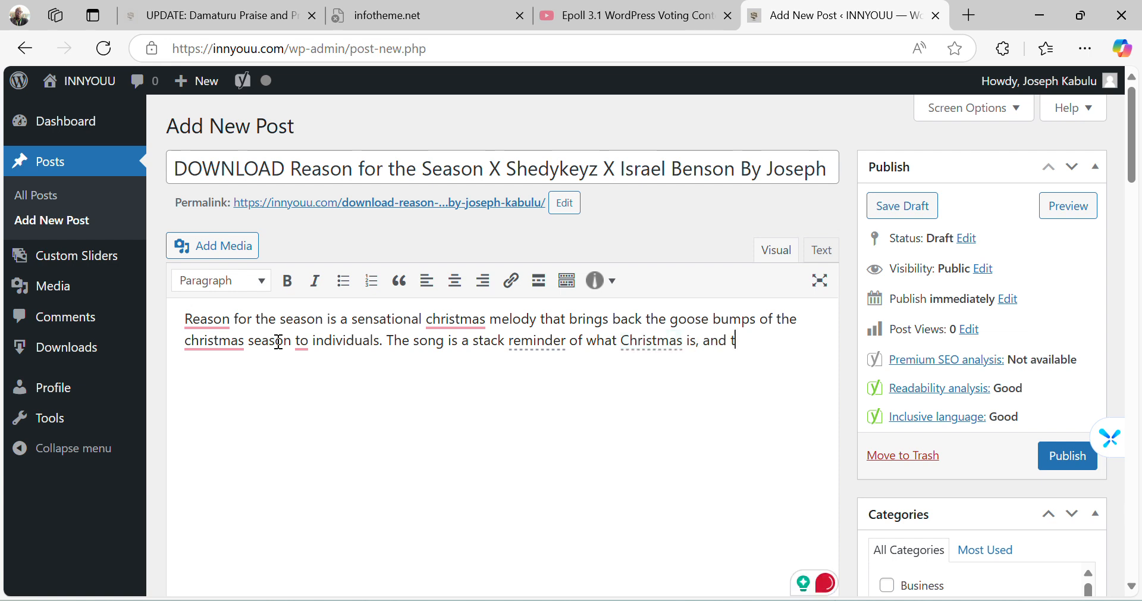
text(he love of chri)
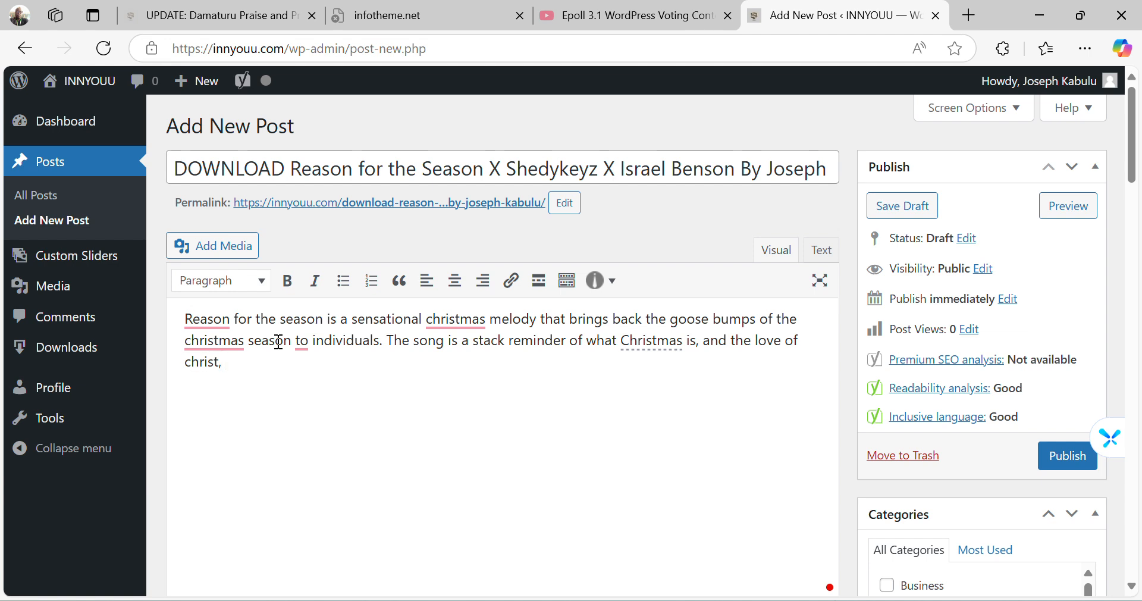
text(st, )
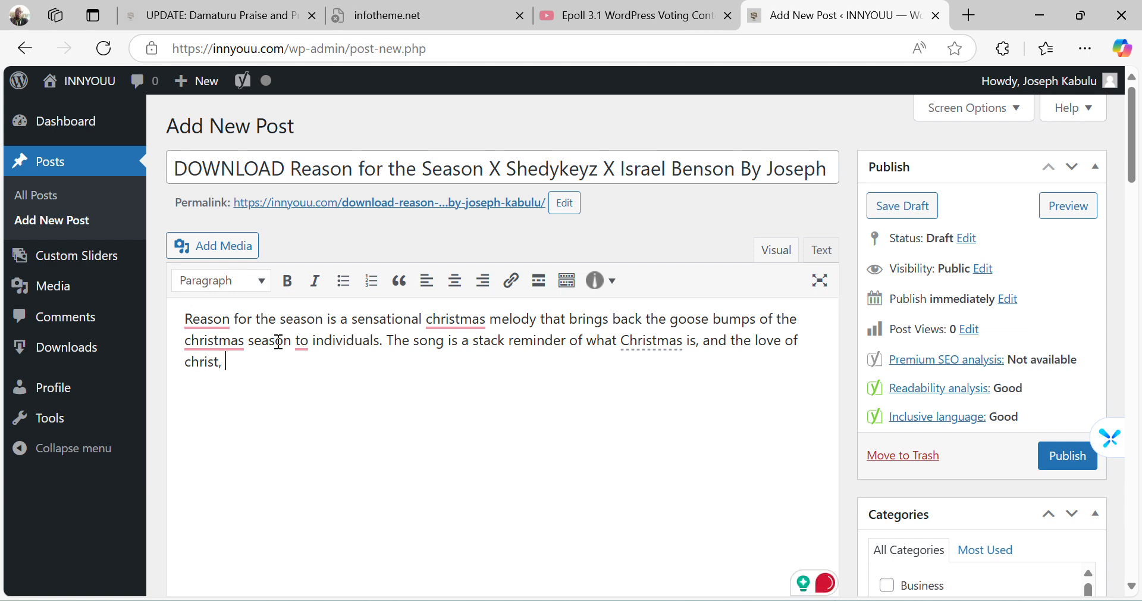
text(christ has d)
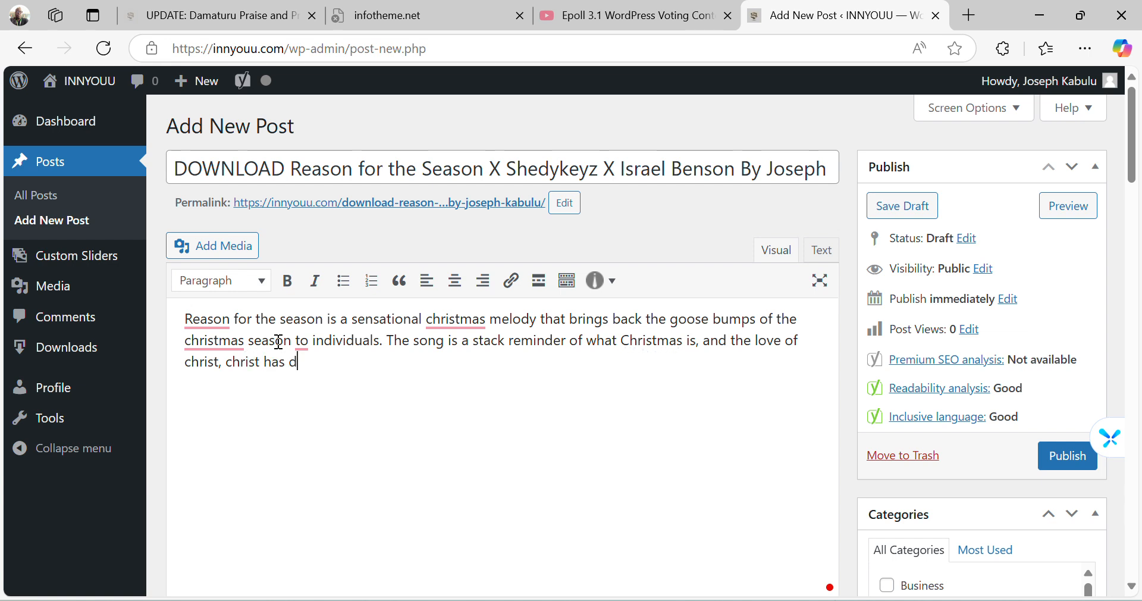
text(emonstrated for us.)
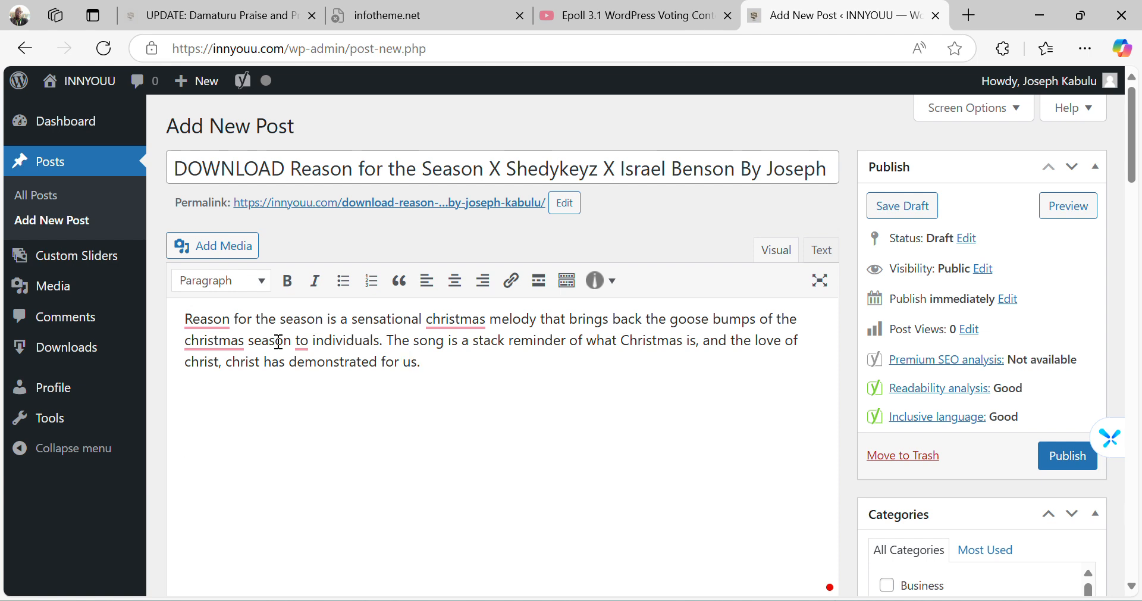
Step: Below a blank gap, add "So show some love by downloading, sharing, and commenting today!" and the separate line "Enjoy!"
text(So show some)
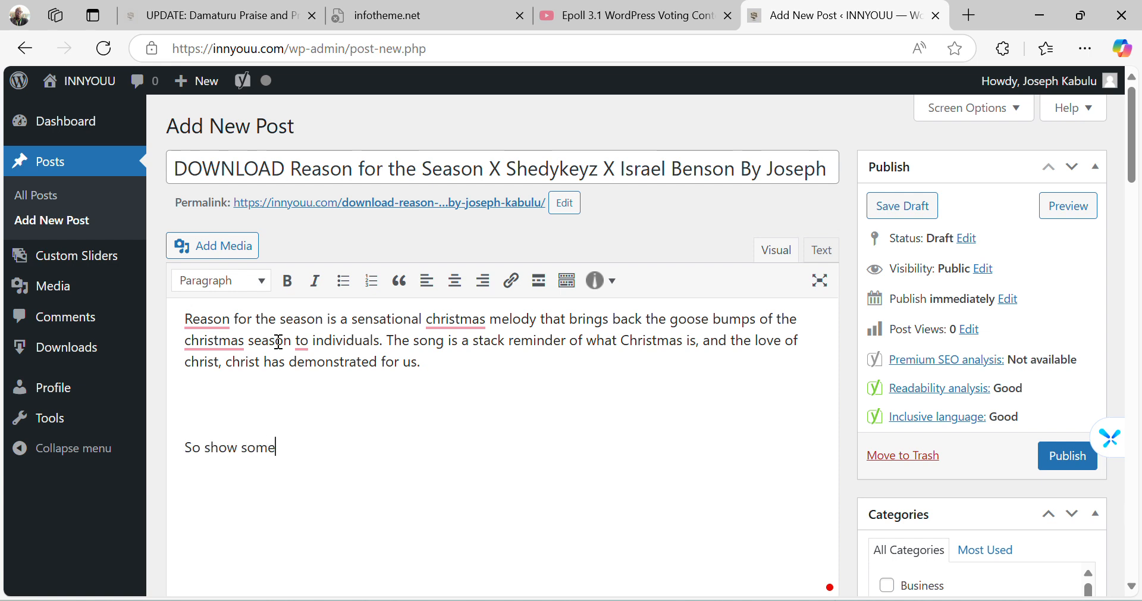
text( love by download)
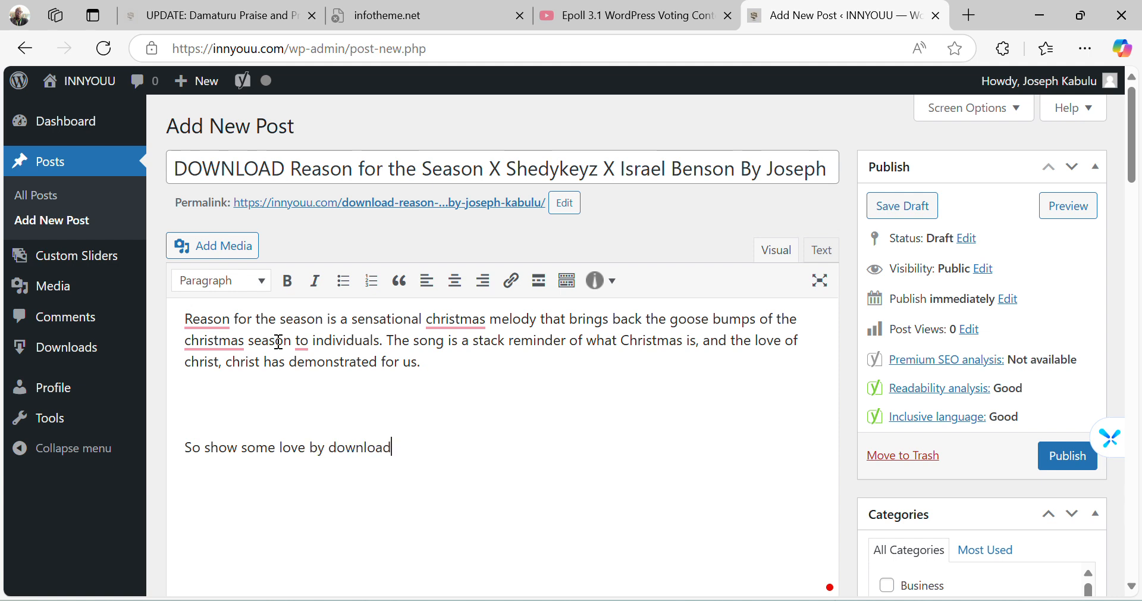
text(ing, sharing, and comm)
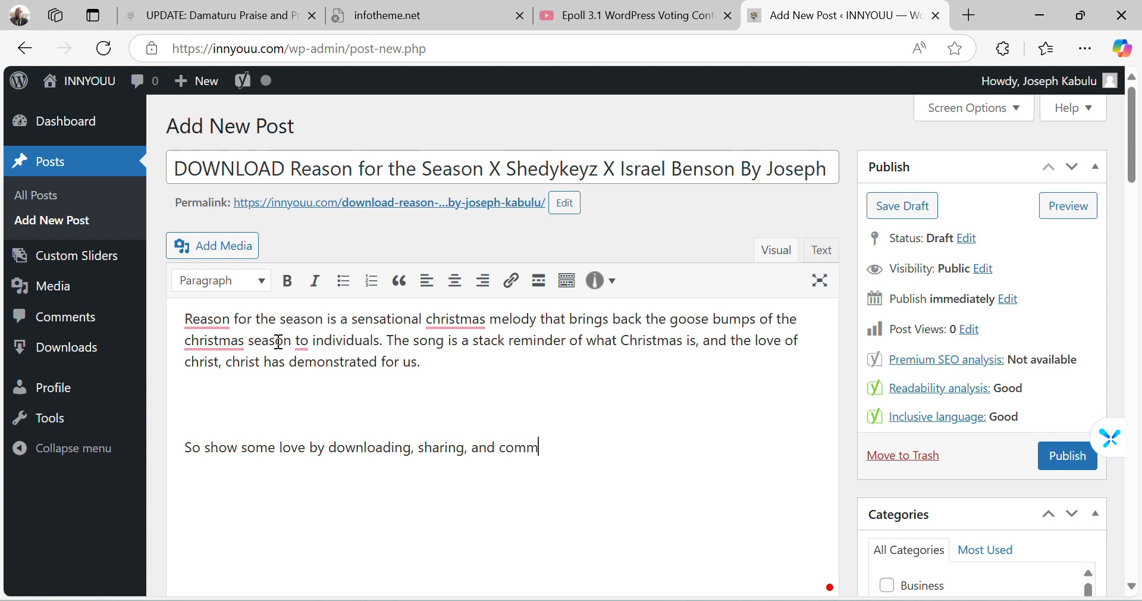
text(enting)
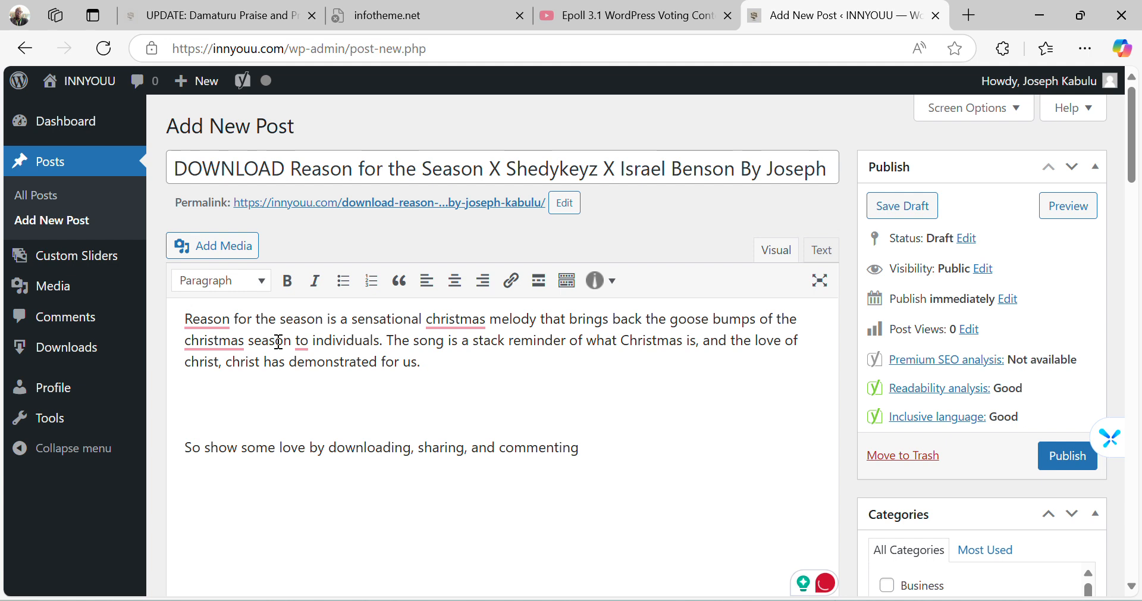
text( t)
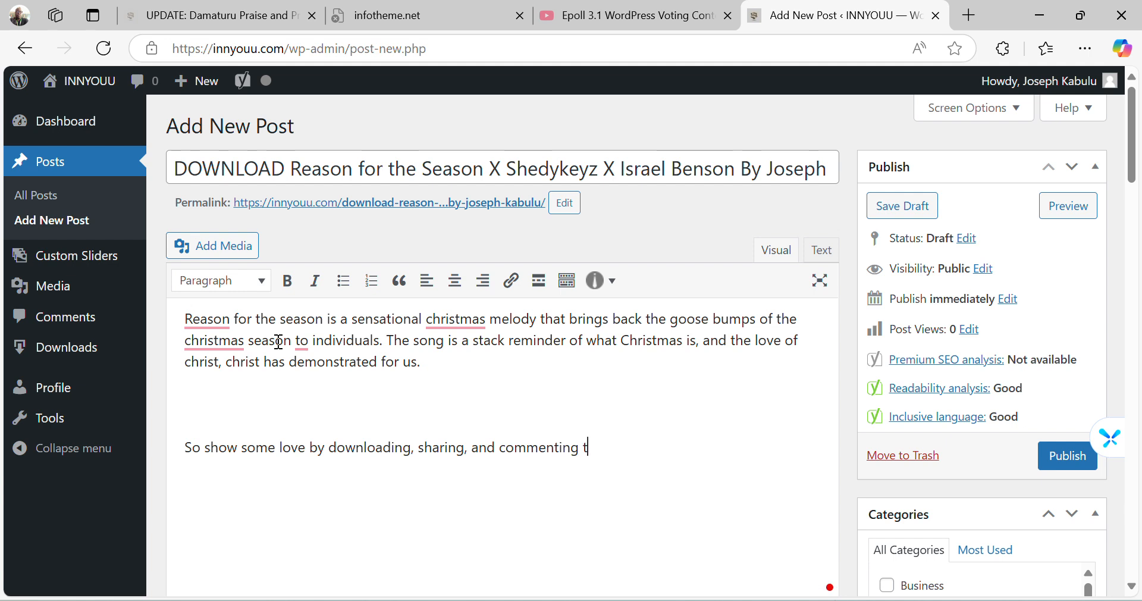
text(oday!)
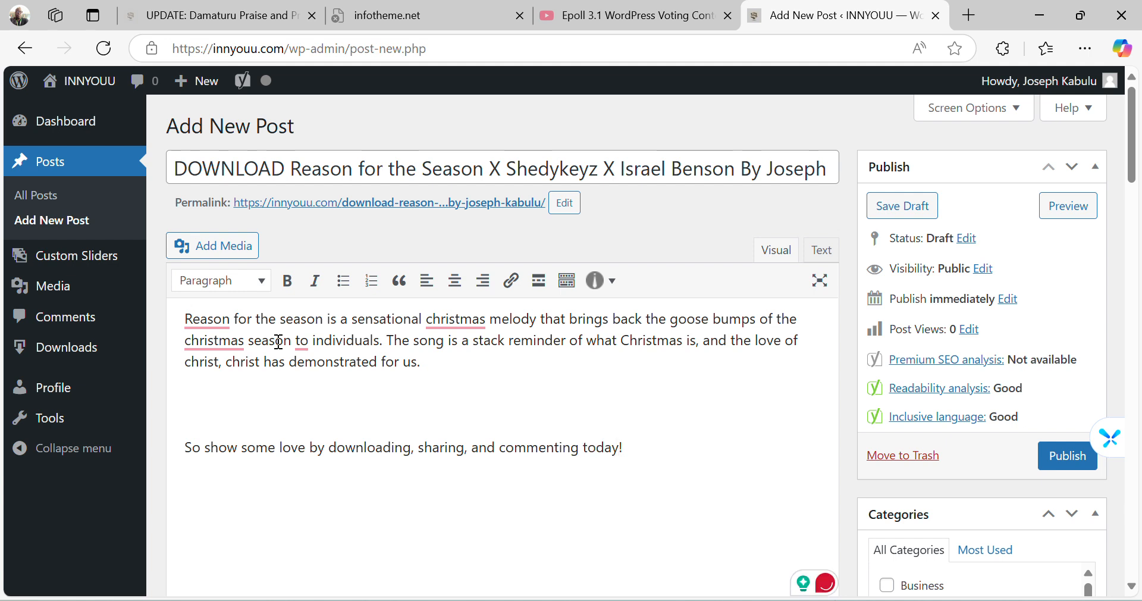
key(Return)
text(Enjo)
mouse_move(219, 320)
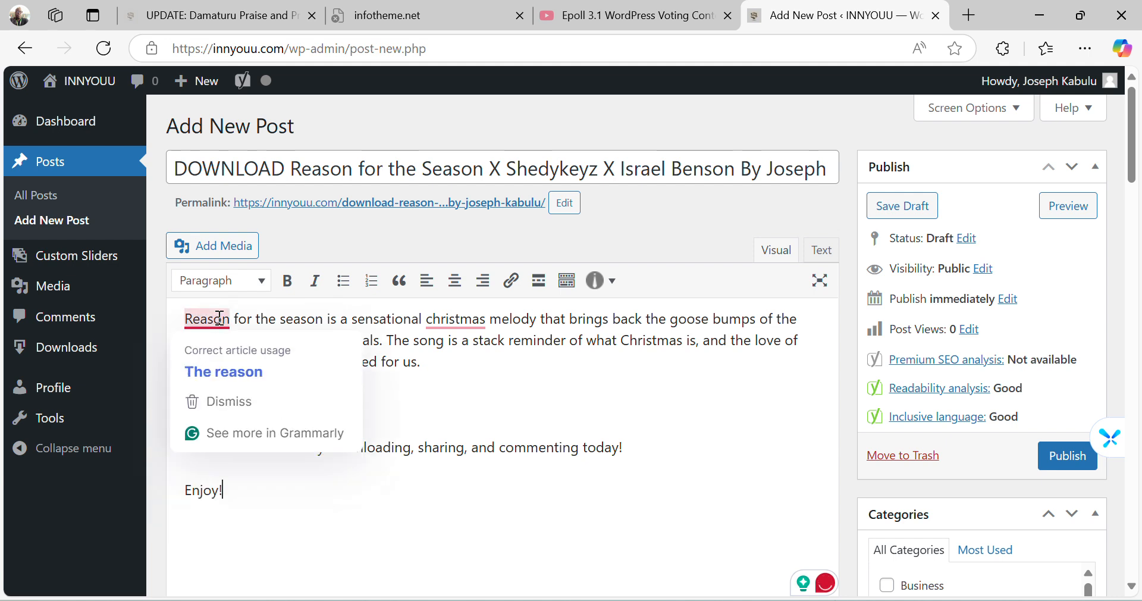
click(245, 372)
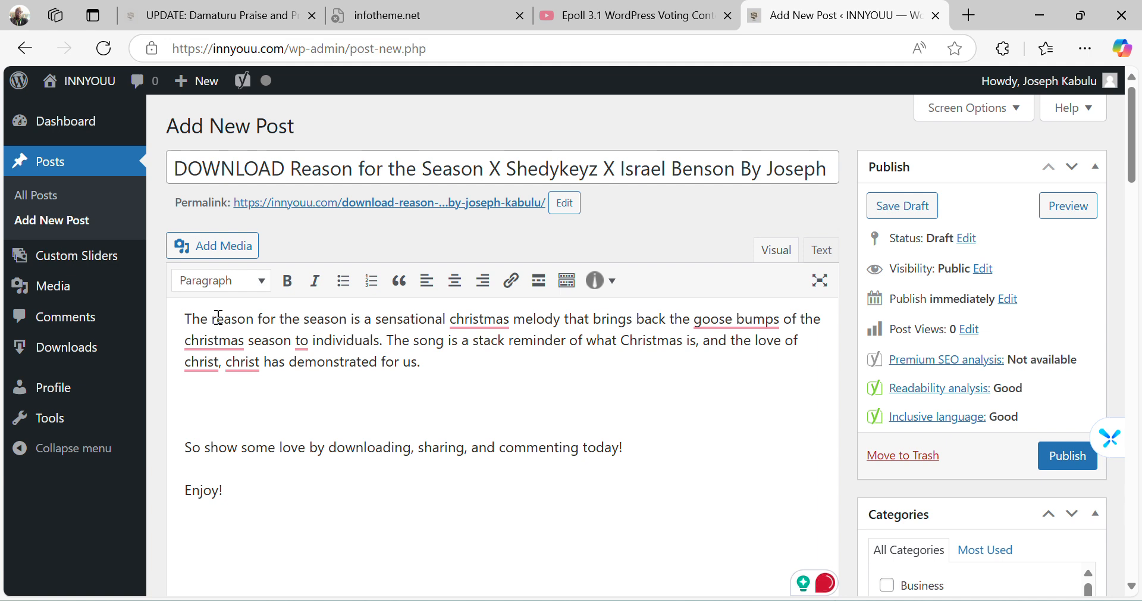
key(BackSpace)
key(BackSpace)
key(BackSpace)
key(BackSpace)
key(BackSpace)
text(R)
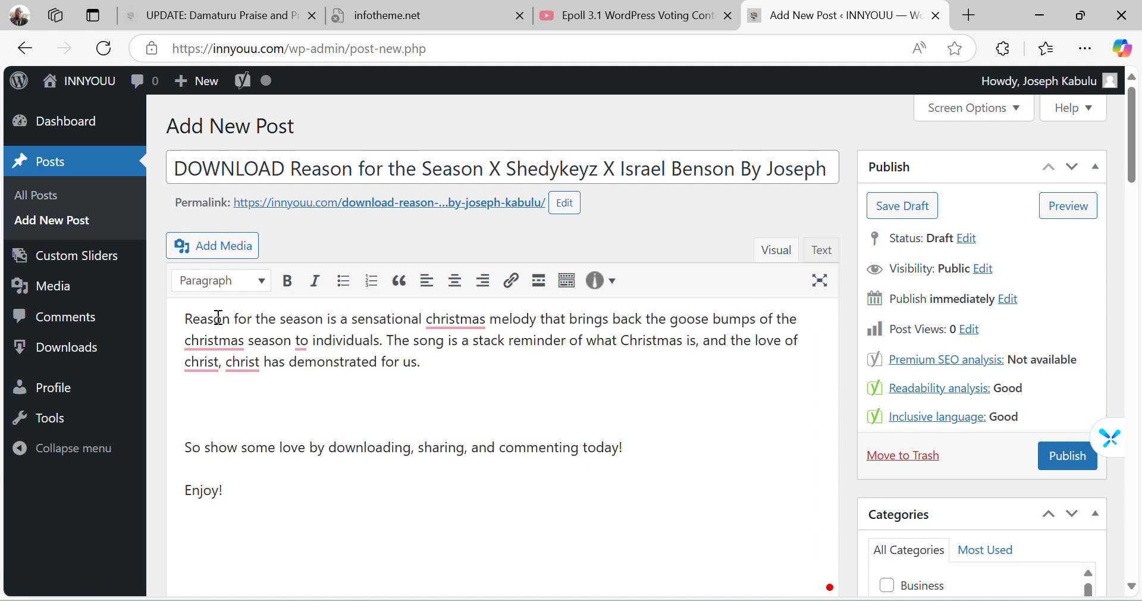
Step: Accept the capitalization corrections for both lowercase "christmas" words and the first "christ" in the opening paragraph
mouse_move(465, 324)
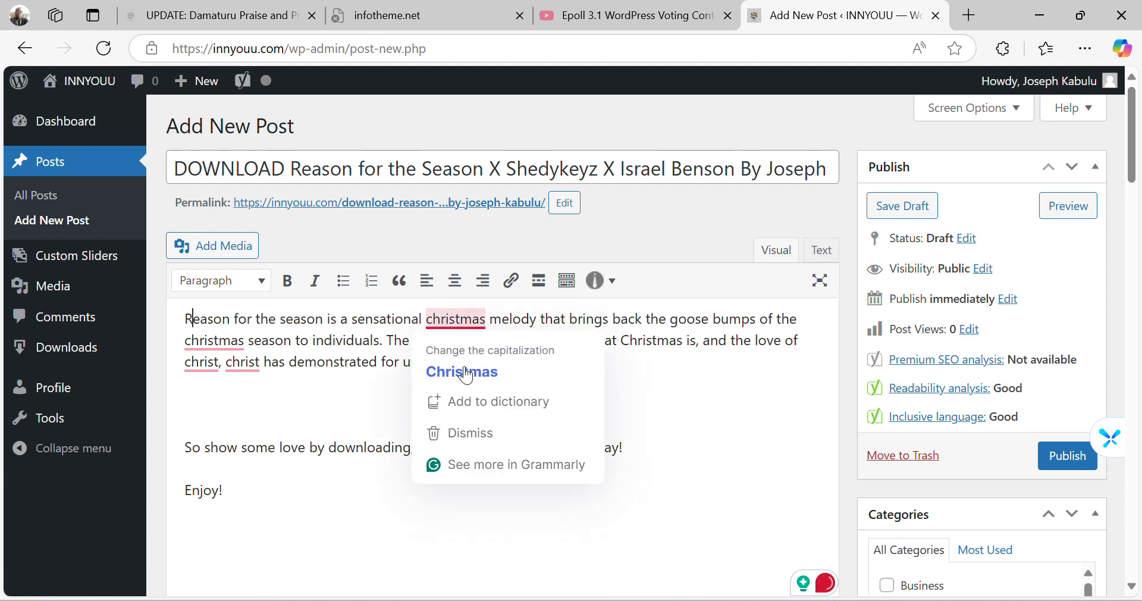
click(464, 372)
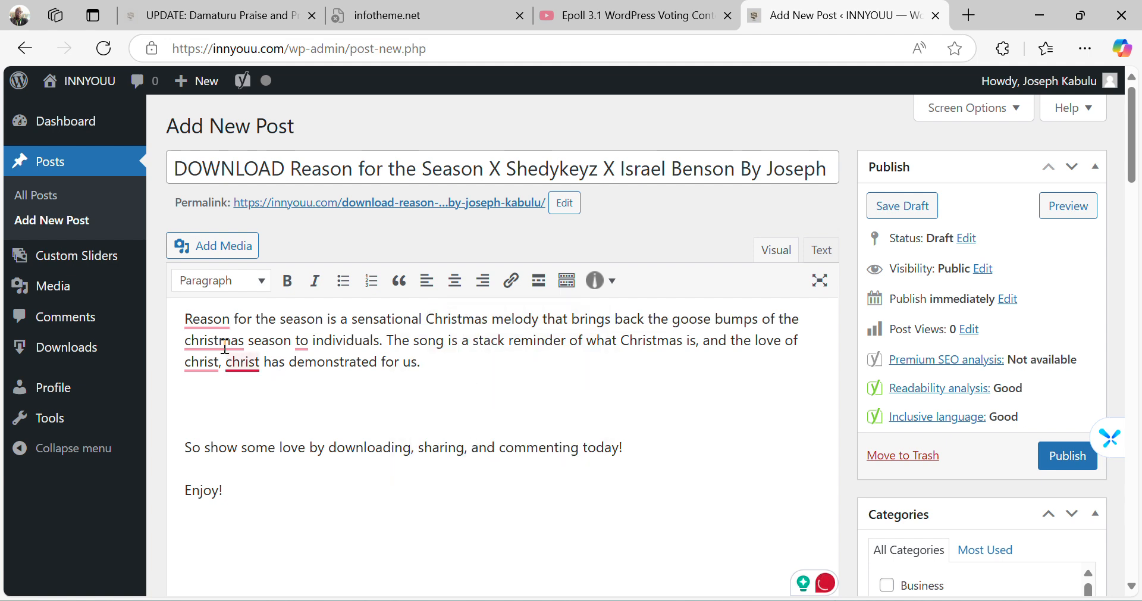
mouse_move(224, 347)
click(222, 394)
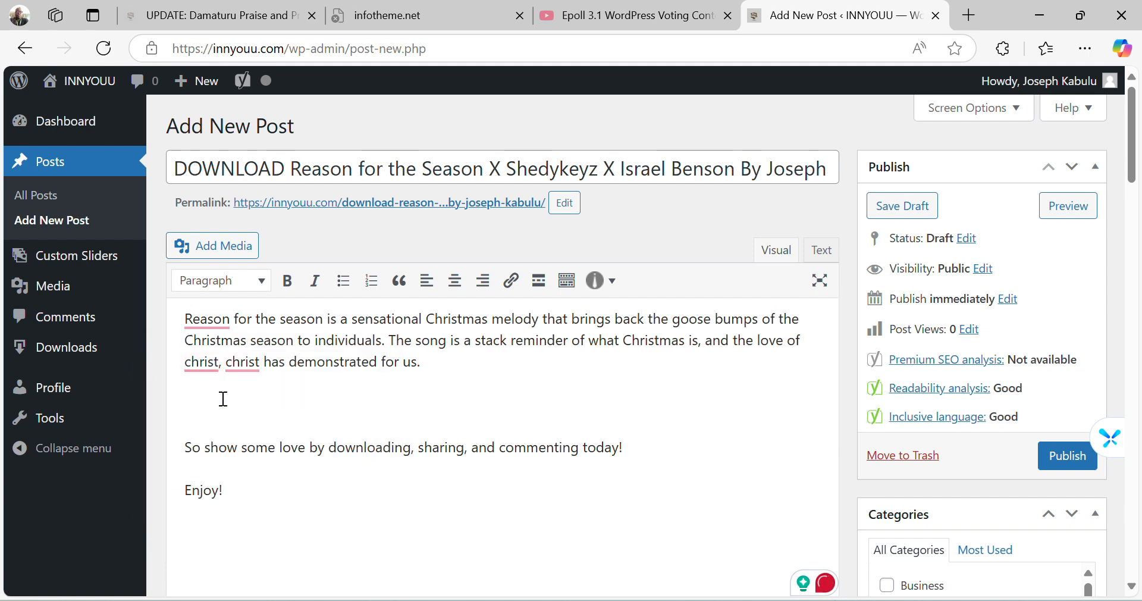
mouse_move(202, 363)
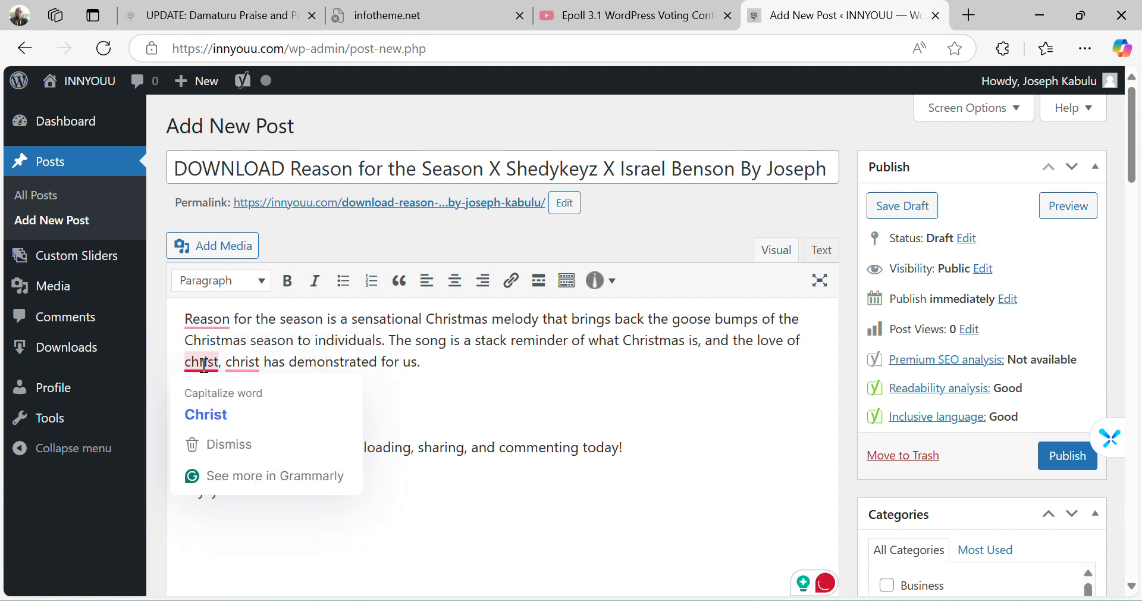
click(212, 412)
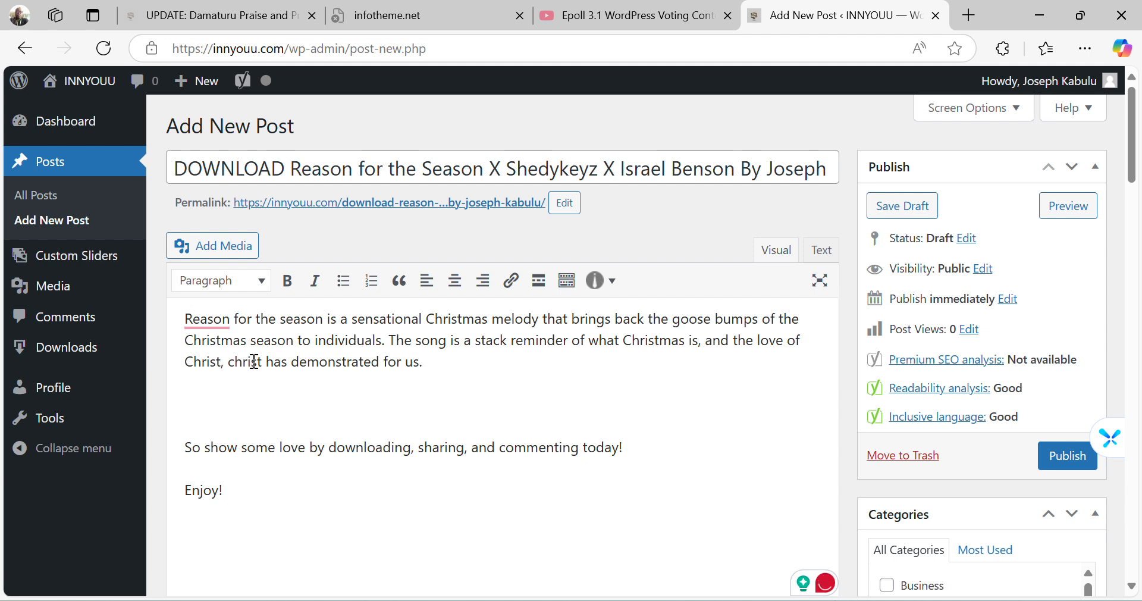
Step: Make the song title "Reason for the season" at the start of the post body bold
mouse_move(208, 319)
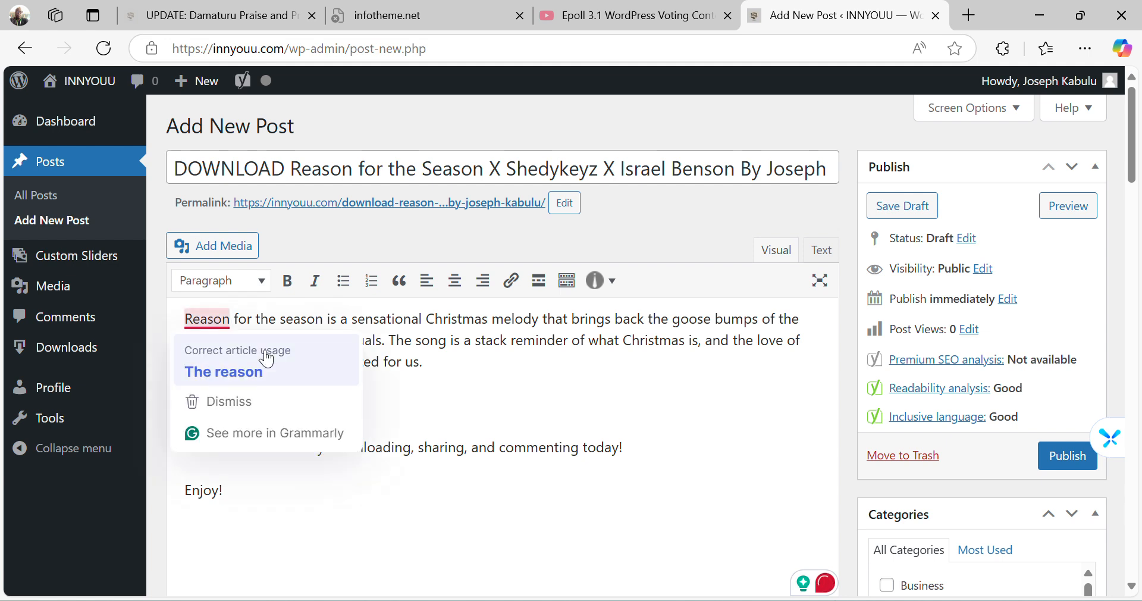
click(179, 321)
key(shift+Right)
key(shift+Right)
key(shift+Right)
key(shift+Right)
key(shift+Right)
key(shift+Right)
key(shift+Right)
key(shift+Right)
key(shift+Right)
key(shift+Right)
key(shift+Right)
key(shift+Right)
key(shift+Right)
key(shift+Right)
key(shift+Right)
key(shift+Right)
key(shift+Right)
key(shift+Right)
key(shift+Right)
key(shift+Right)
key(shift+Right)
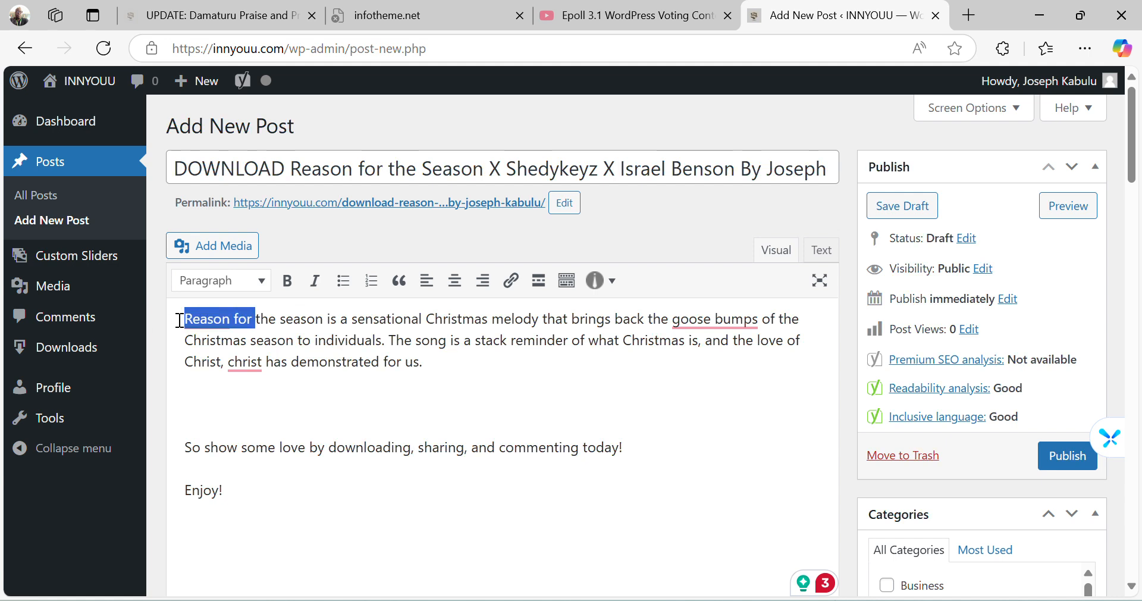
key(ctrl+b)
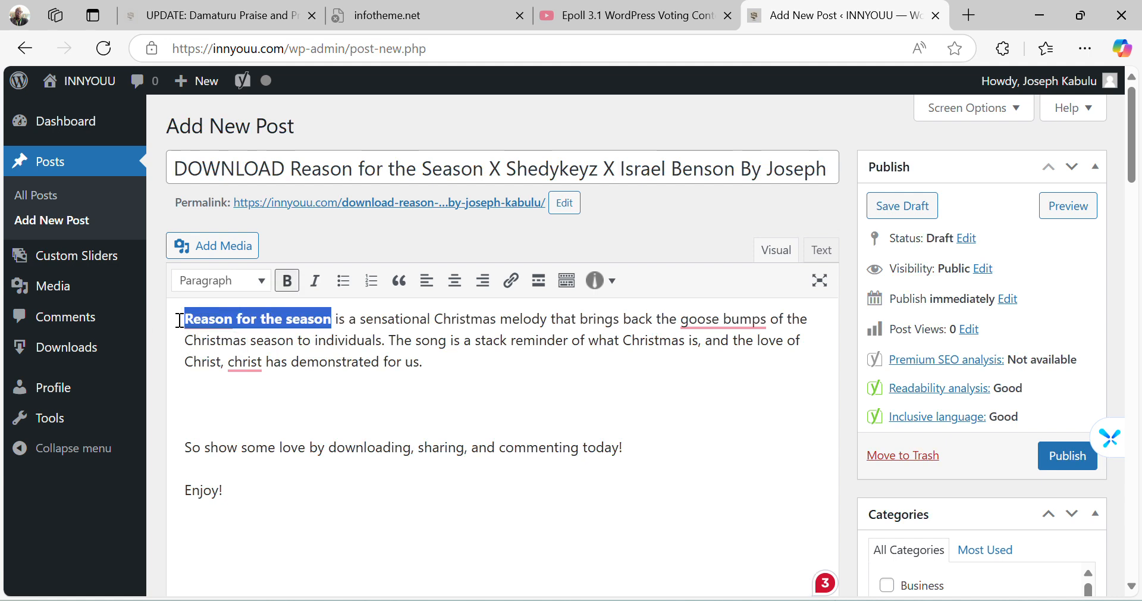
click(446, 347)
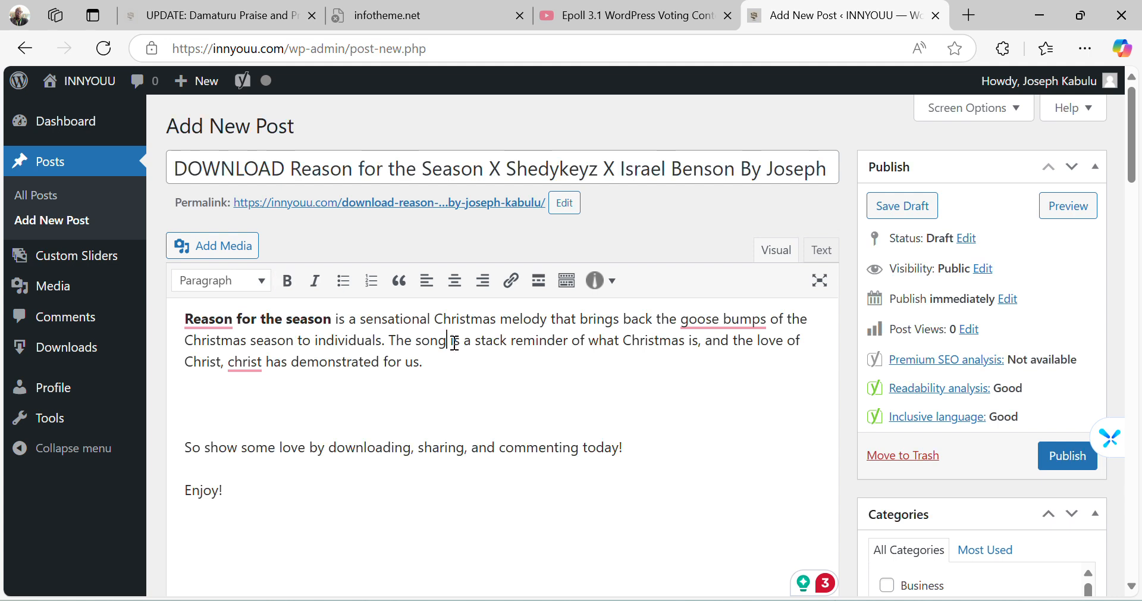
Step: Accept the suggested corrections "goosebumps" and the capitalized "Christ" in the opening paragraph
mouse_move(742, 320)
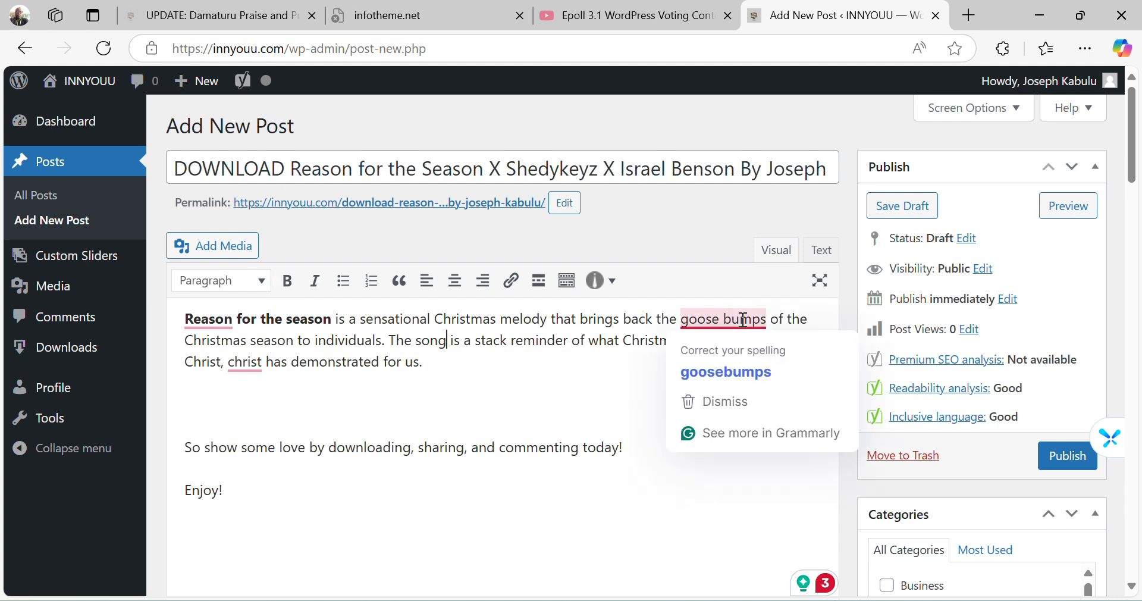
click(726, 373)
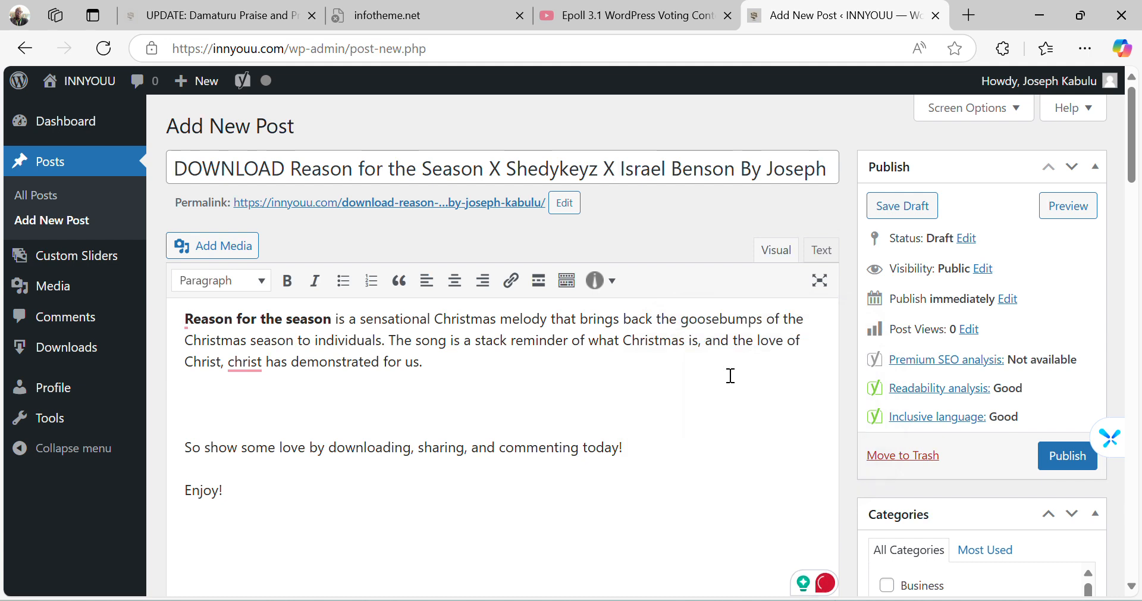
mouse_move(241, 361)
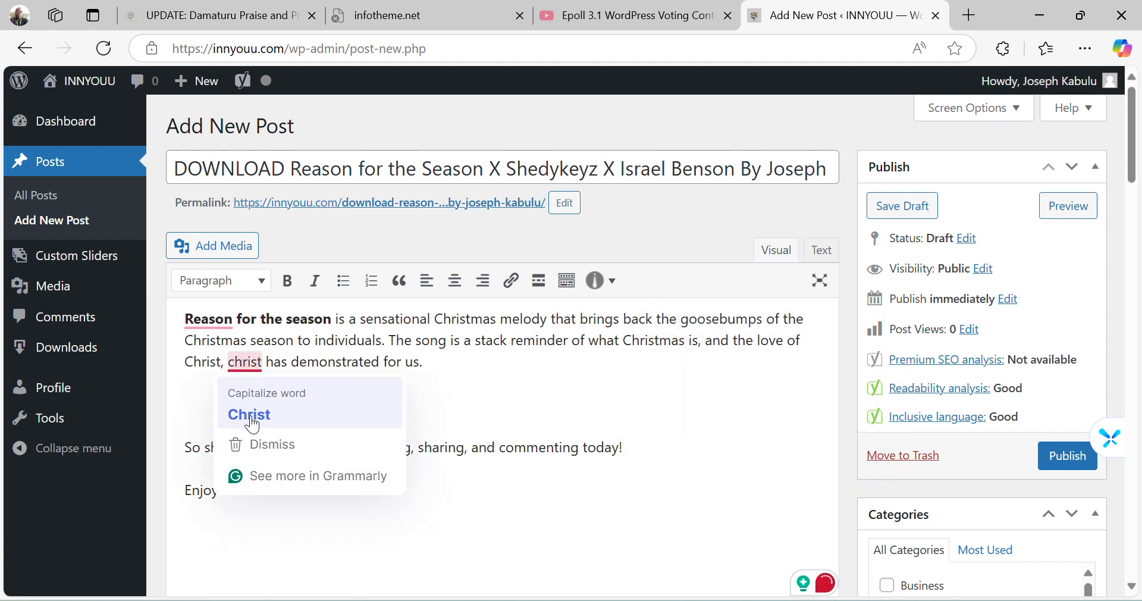
click(249, 415)
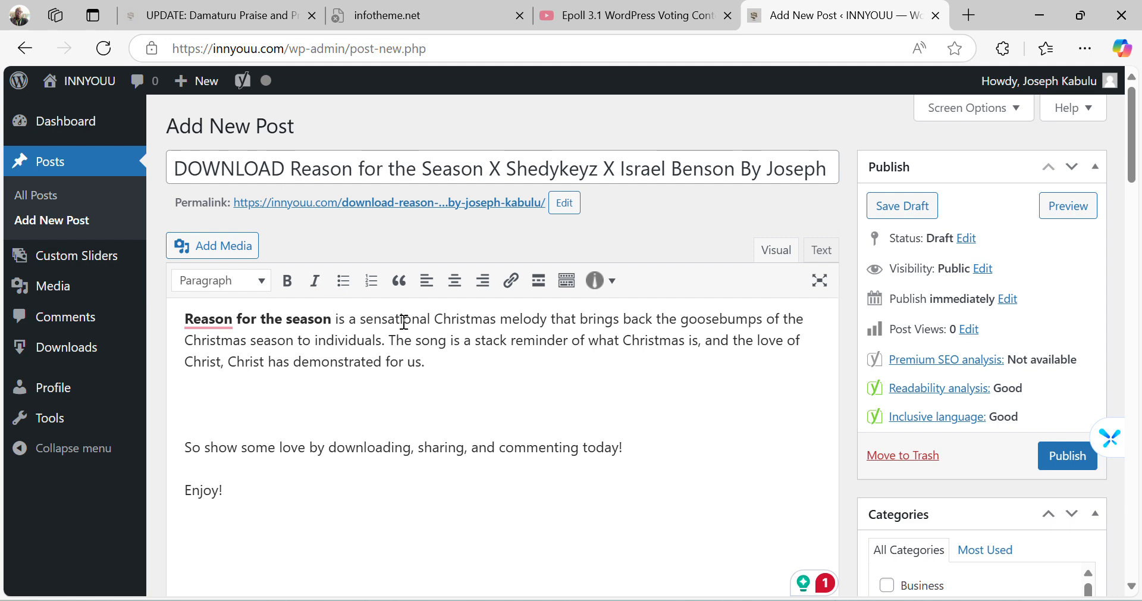
Step: Insert "by" and the artist's full name after the bold song title at the start of the post body
click(336, 321)
text(by Jo)
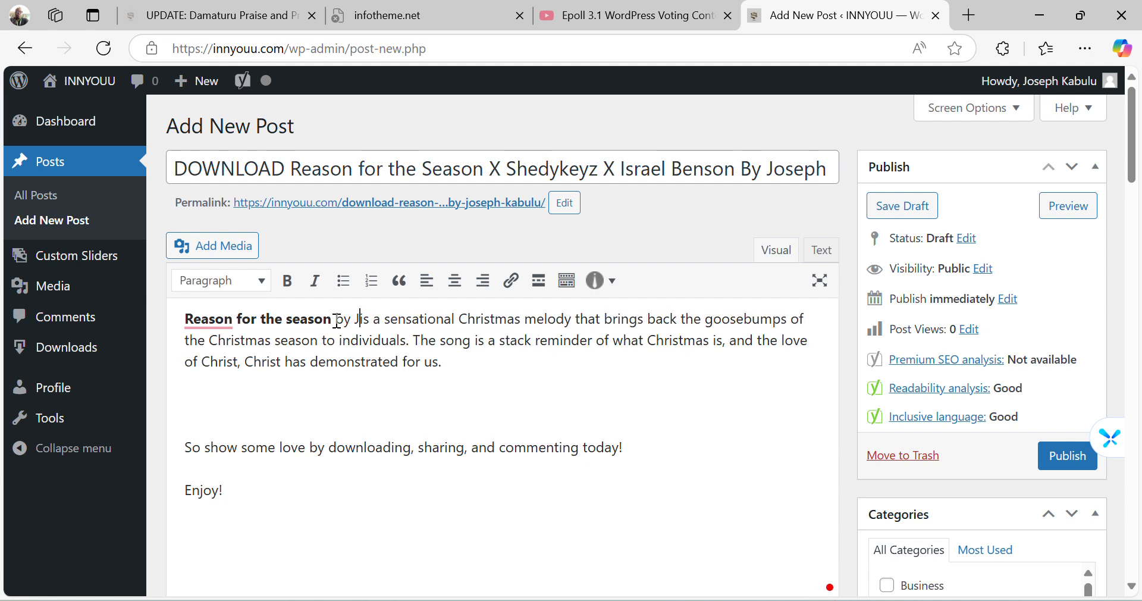
text(seph Ka)
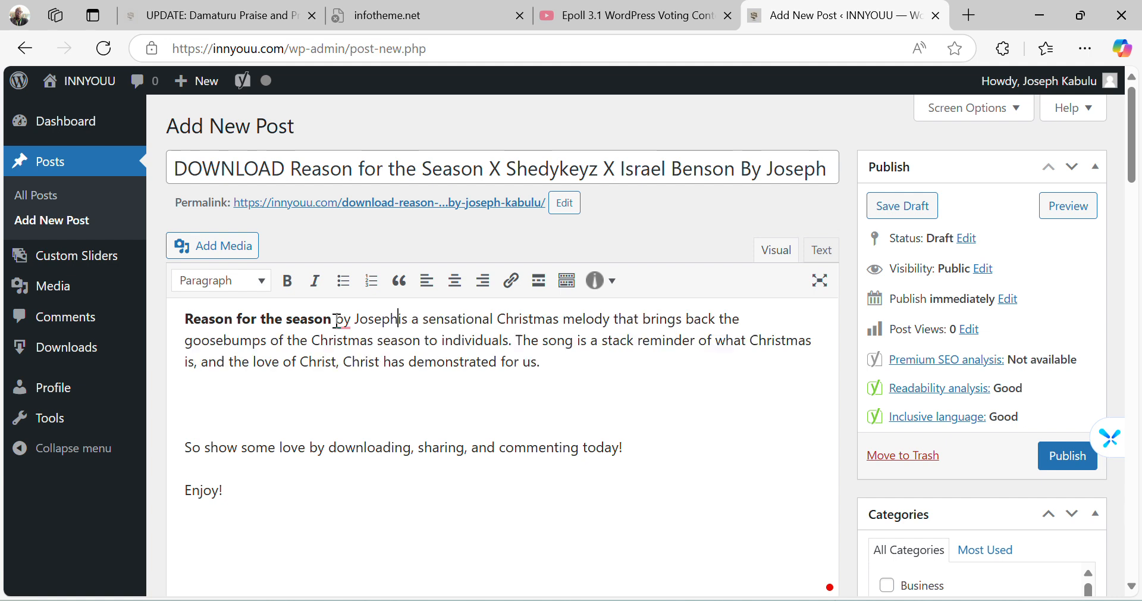
text(bulu)
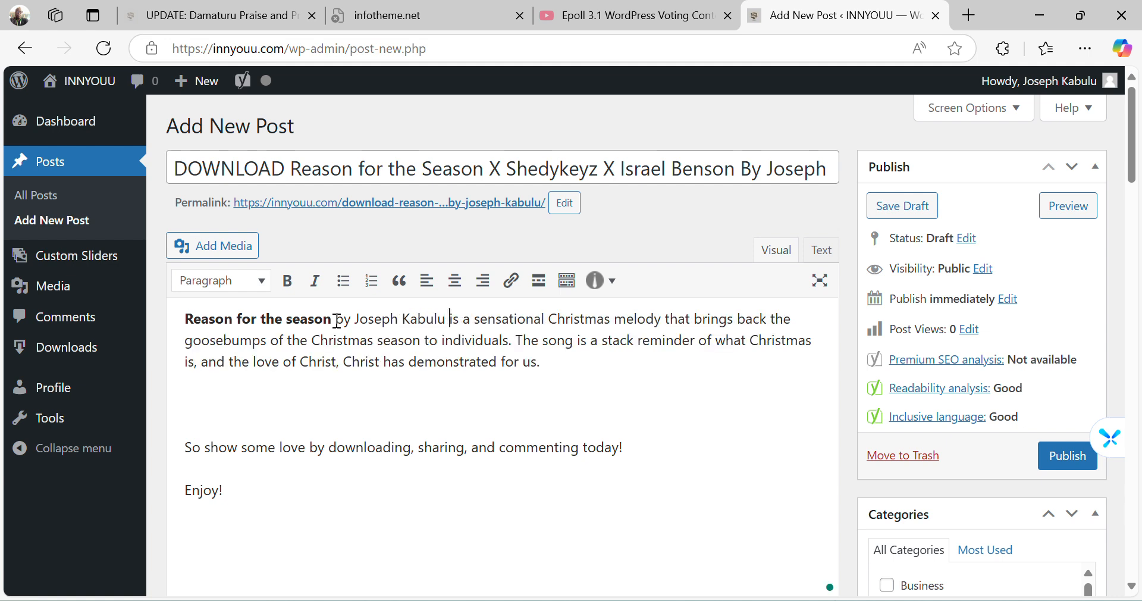
Step: Make the artist's full name in the opening sentence bold
key(Left)
key(Left)
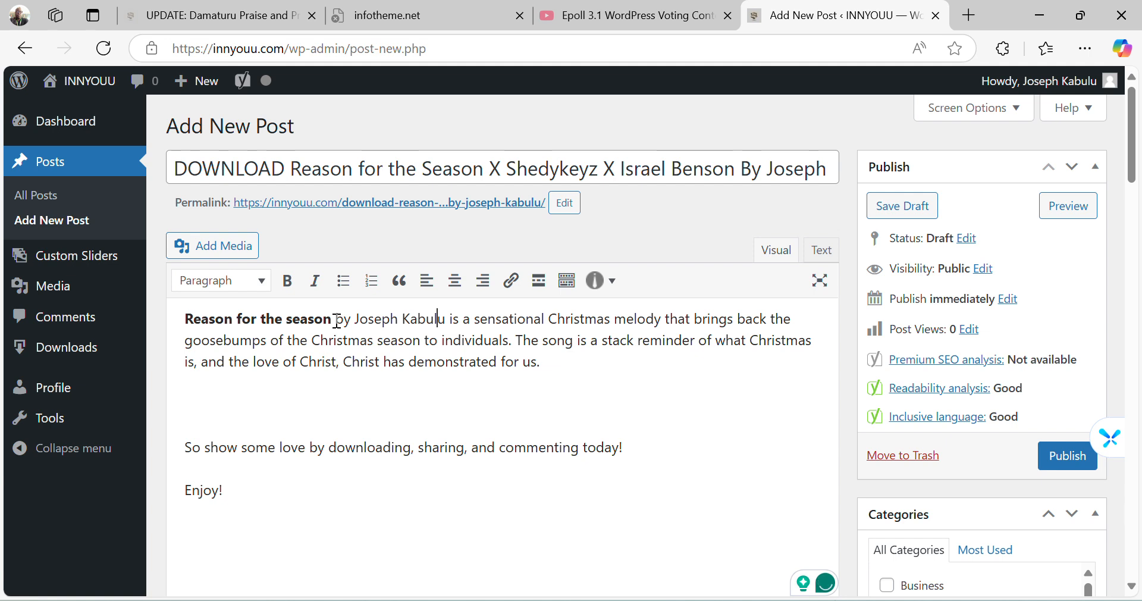
key(Right)
key(shift+Left)
key(shift+Left)
key(shift+Left)
key(shift+Left)
key(shift+Left)
key(shift+Left)
key(shift+Left)
key(shift+Left)
key(shift+Left)
key(shift+Left)
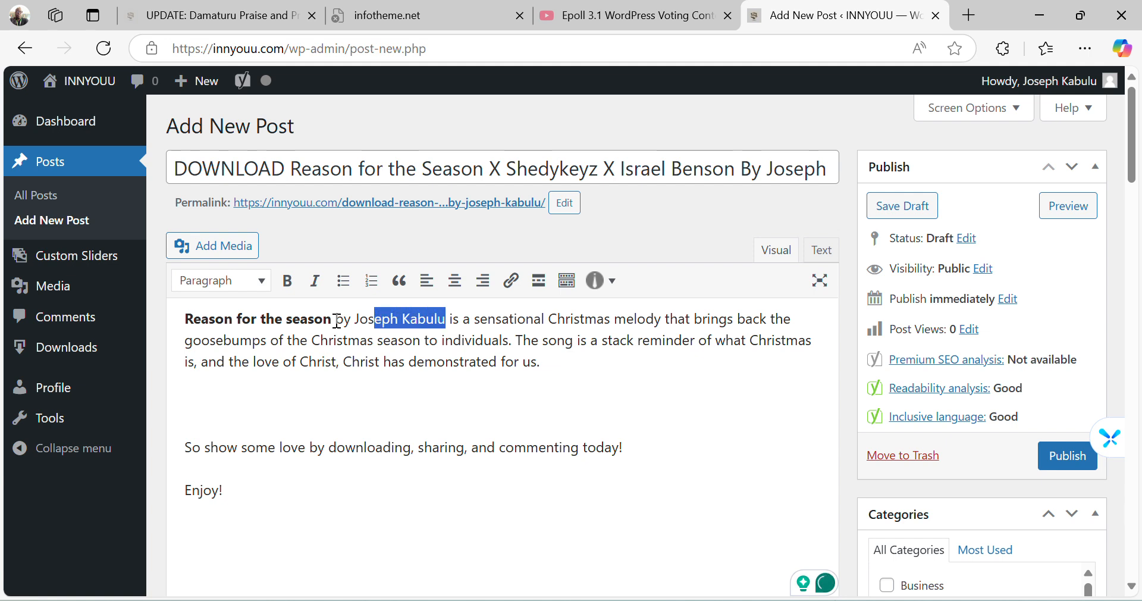
key(shift+Left)
key(shift+Left)
key(shift+Left)
key(ctrl+b)
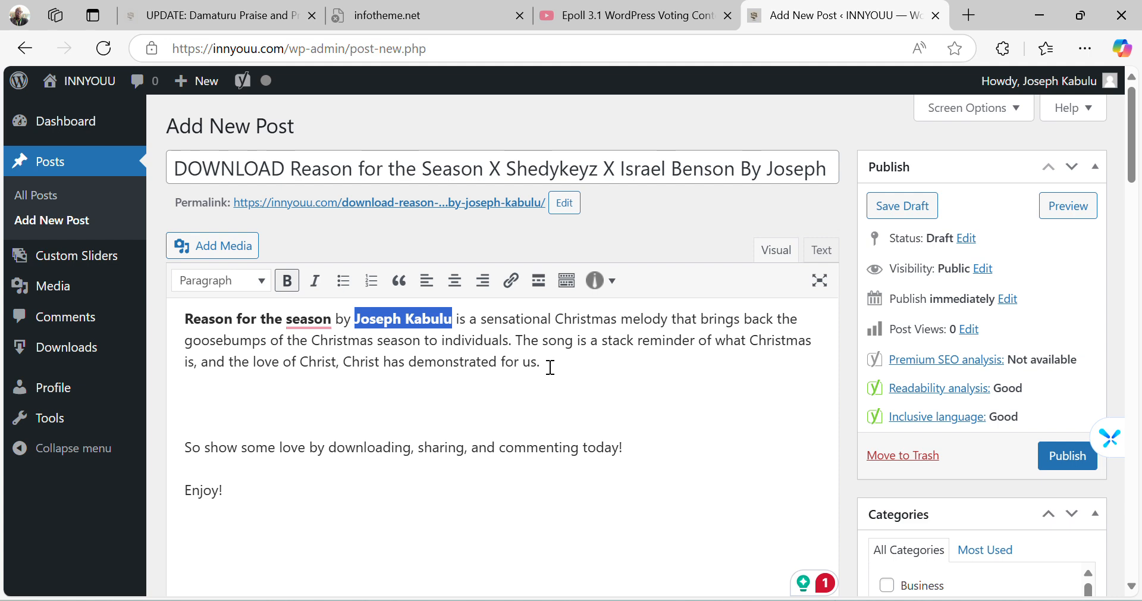
Step: Remove the blank gap above the closing lines and paste the shortcode [sdm_download id="1108" fancy="0"] from the Notepad note below "Enjoy!"
click(568, 372)
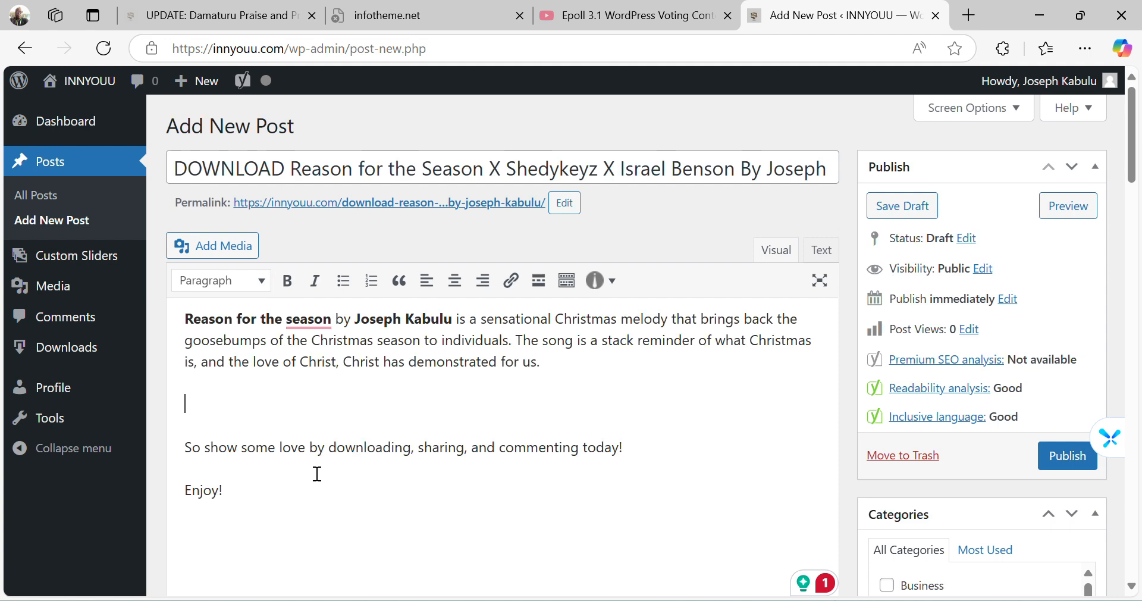
key(BackSpace)
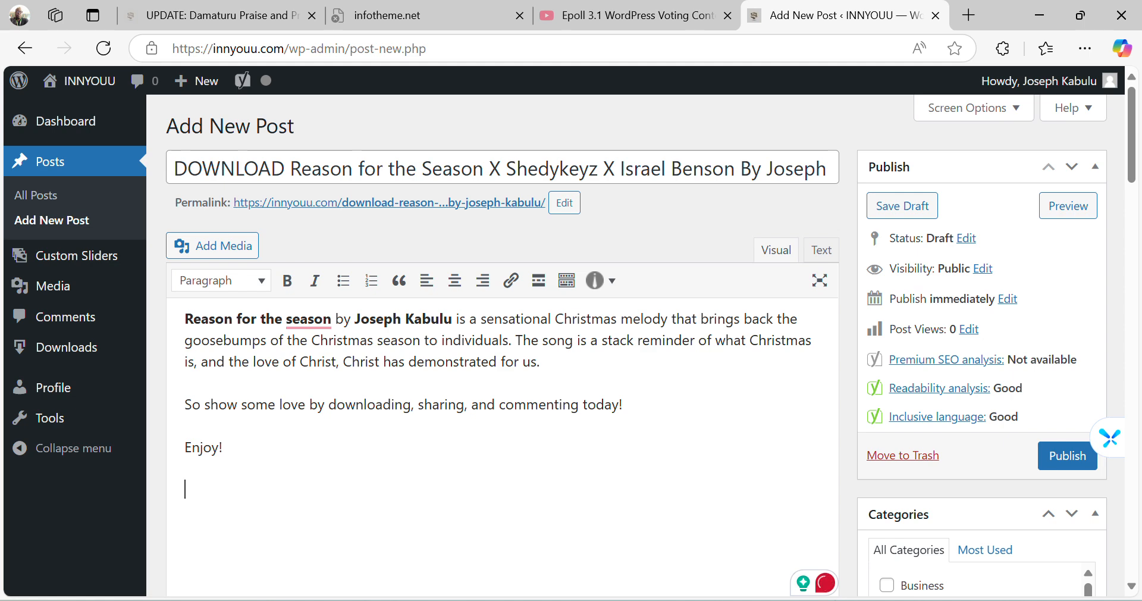
key(alt+Tab)
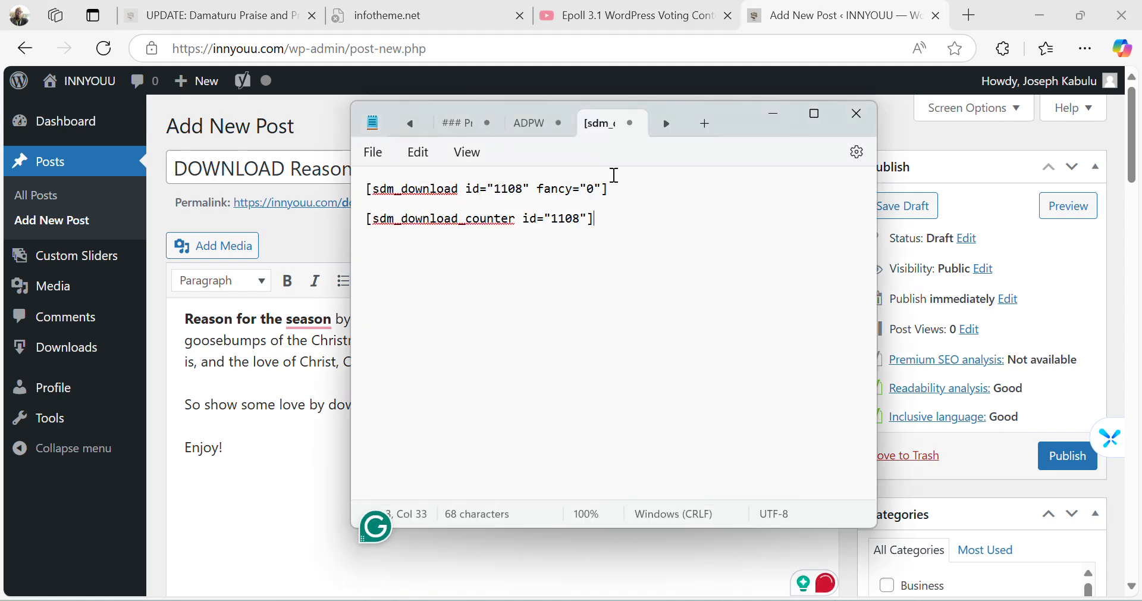
drag(610, 191, 350, 203)
key(ctrl+c)
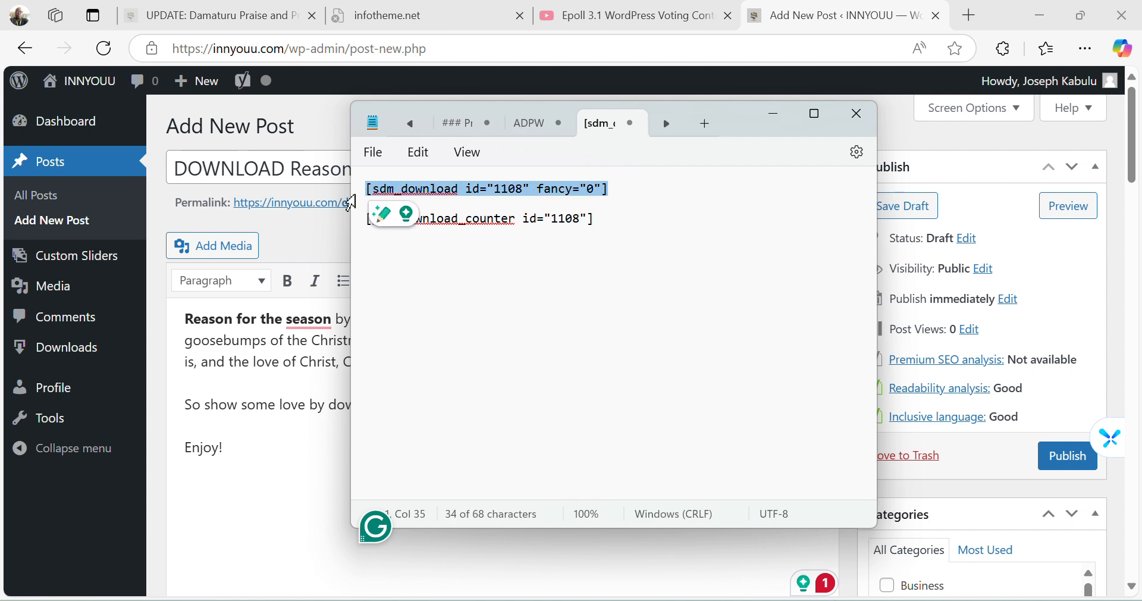
click(788, 117)
key(ctrl+v)
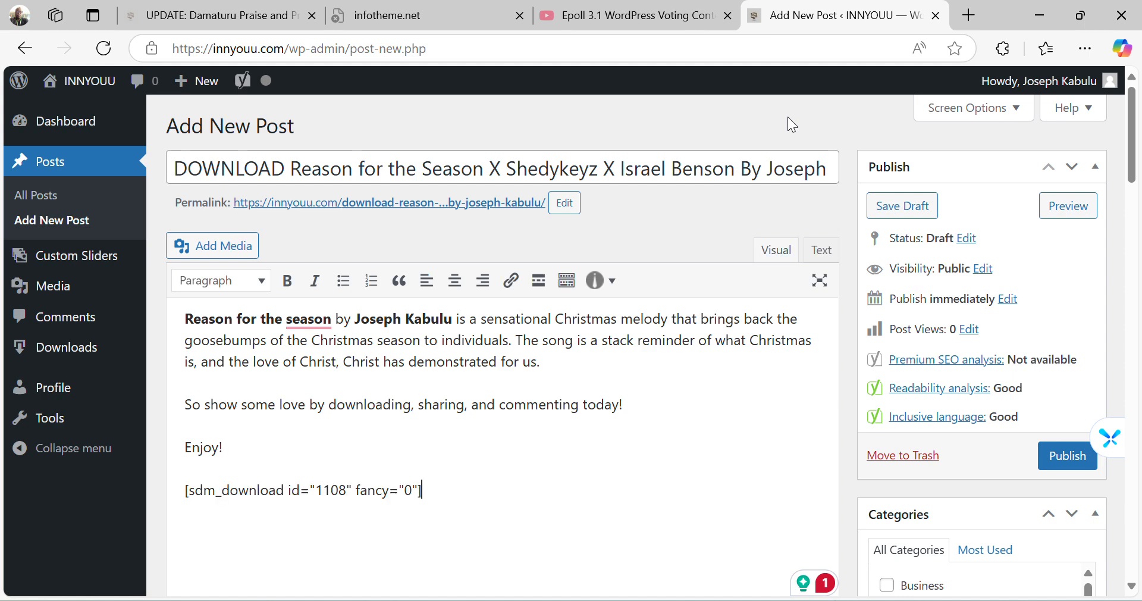
Step: Copy the shortcode [sdm_download_counter id="1108"] from the Notepad note onto a new line below the download shortcode
key(Return)
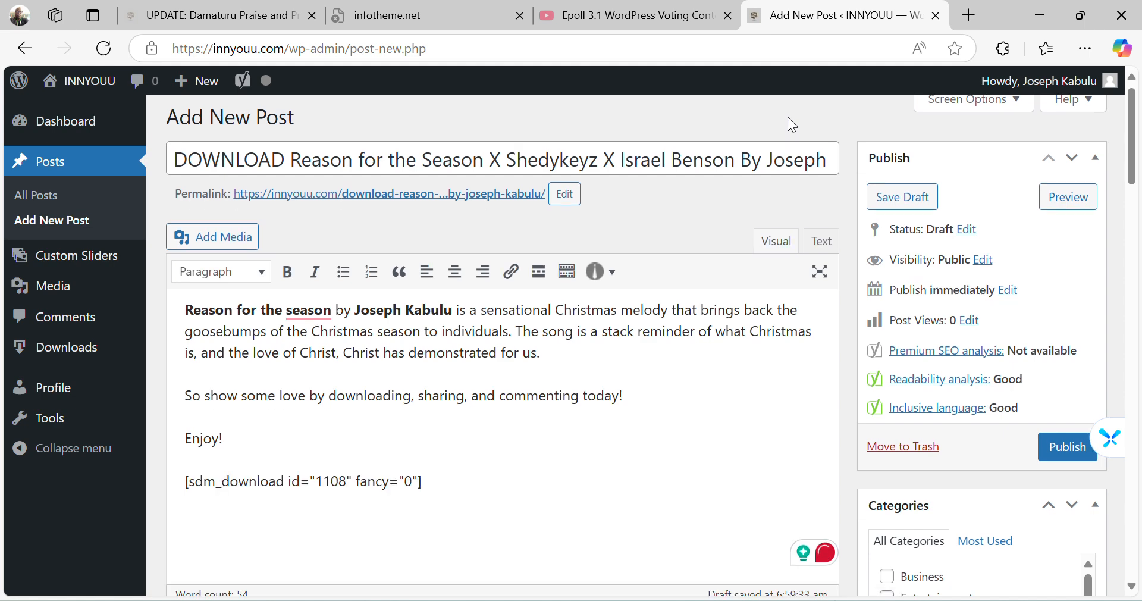
key(alt+Tab)
double_click(569, 220)
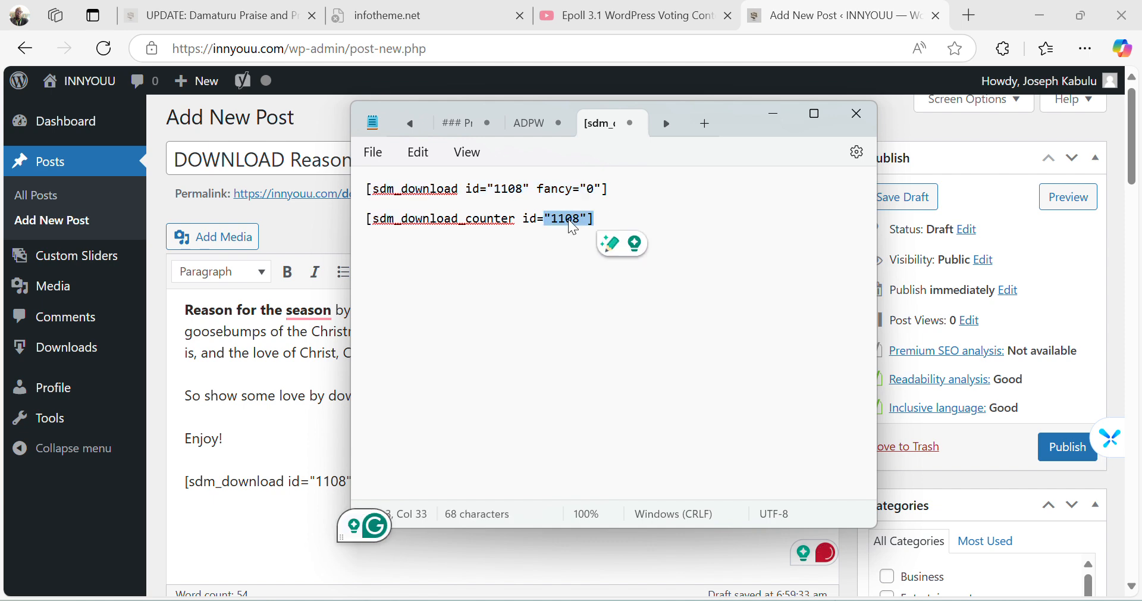
drag(569, 219, 355, 222)
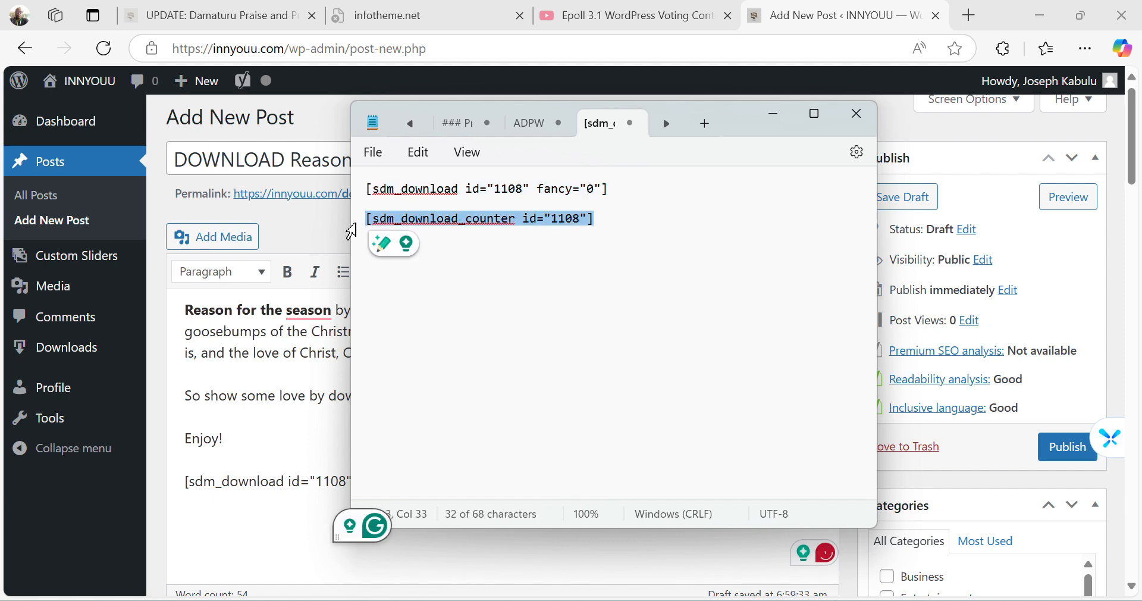
key(ctrl+c)
key(alt+Tab)
key(ctrl+v)
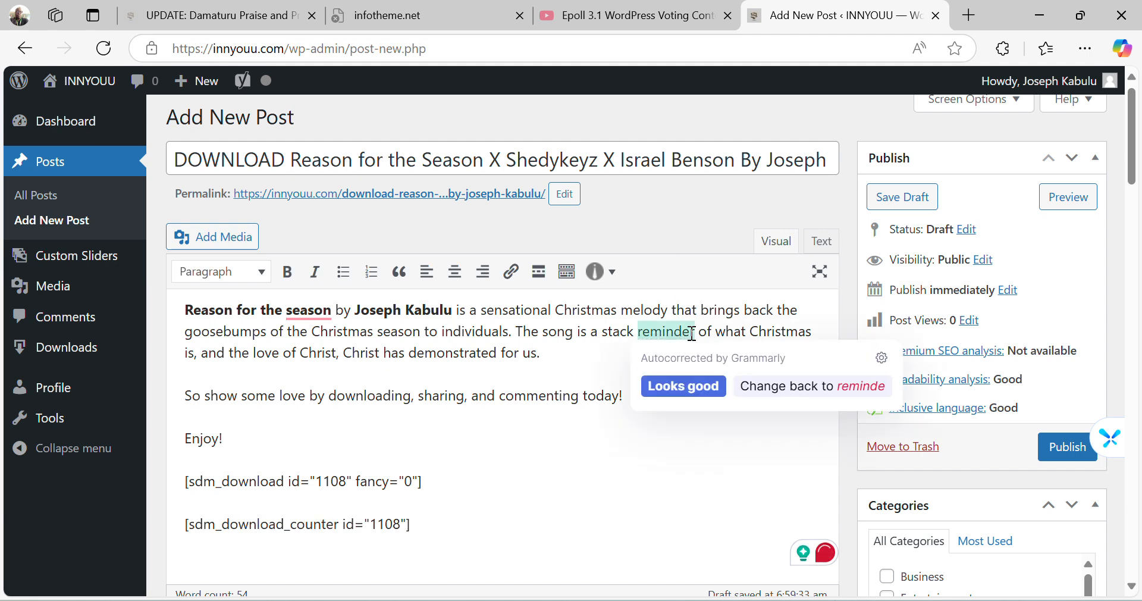
Step: Assign the post to the Music category
drag(1132, 153, 1132, 224)
drag(1089, 255, 1089, 298)
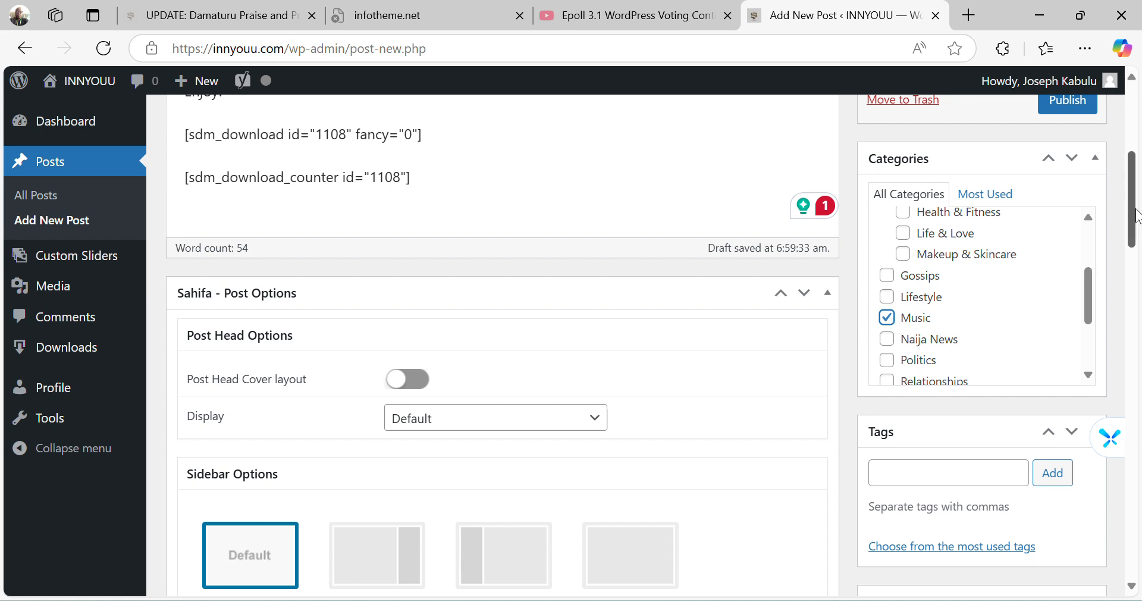
Step: Add three post tags: the artist's first name, its variant spelling ending in "f", and the artist's surname, all lowercase
scroll(950, 352, down, 3)
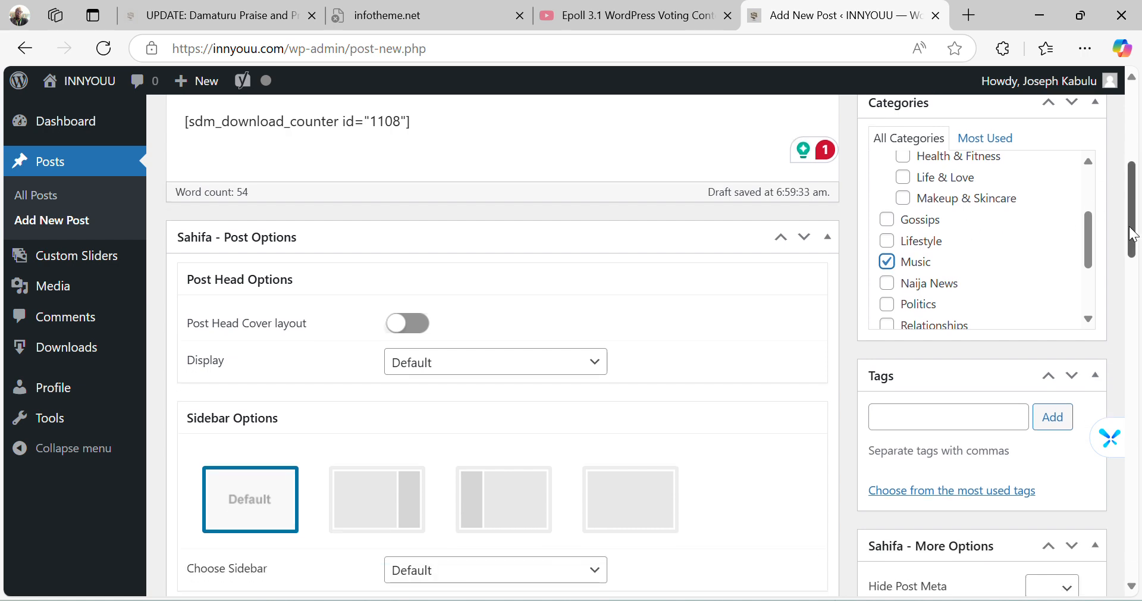
click(944, 332)
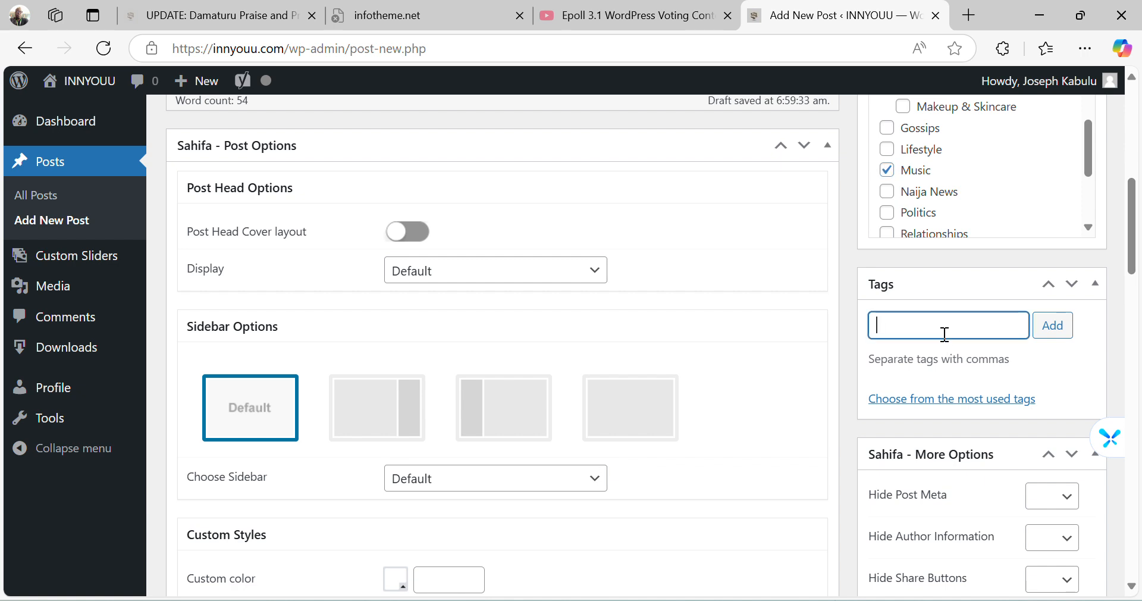
text(joseph,)
key(BackSpace)
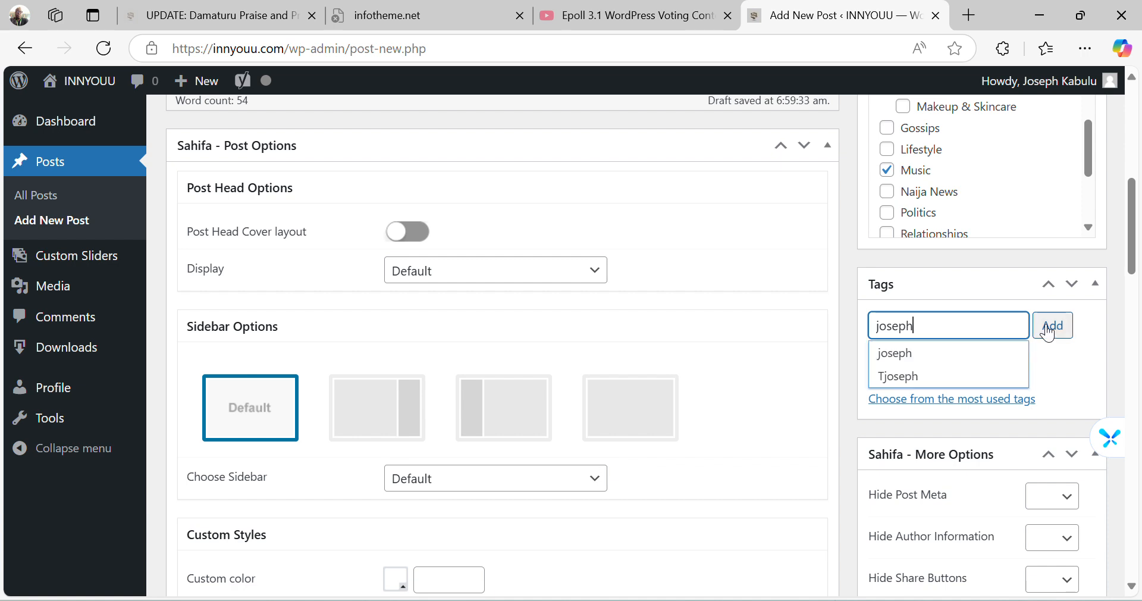
key(Return)
text(josep)
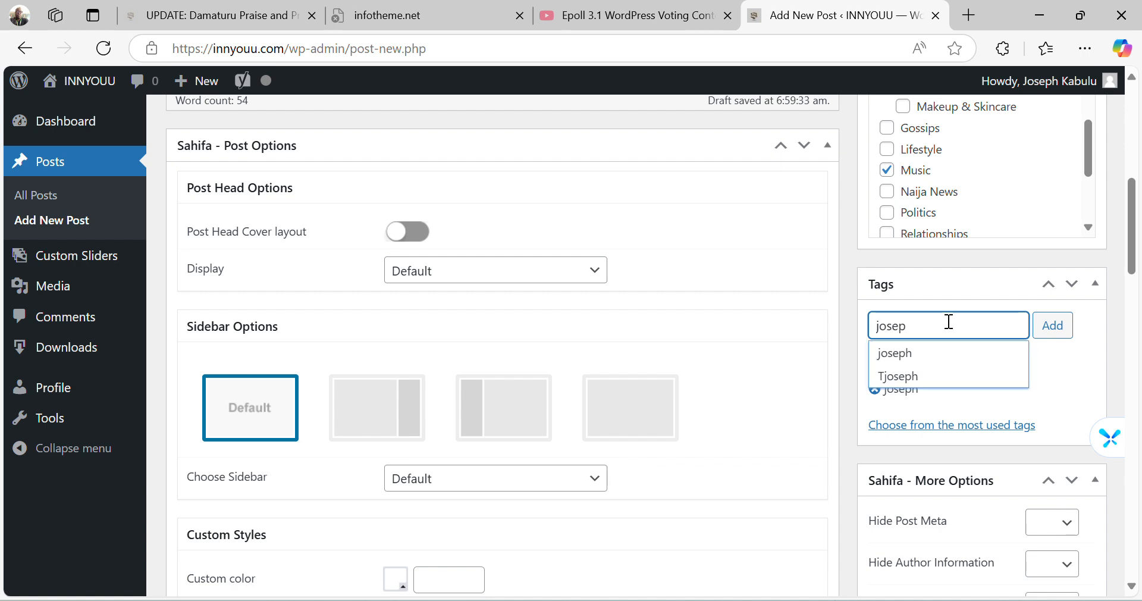
key(BackSpace)
text(f)
click(1052, 325)
text(kabulu)
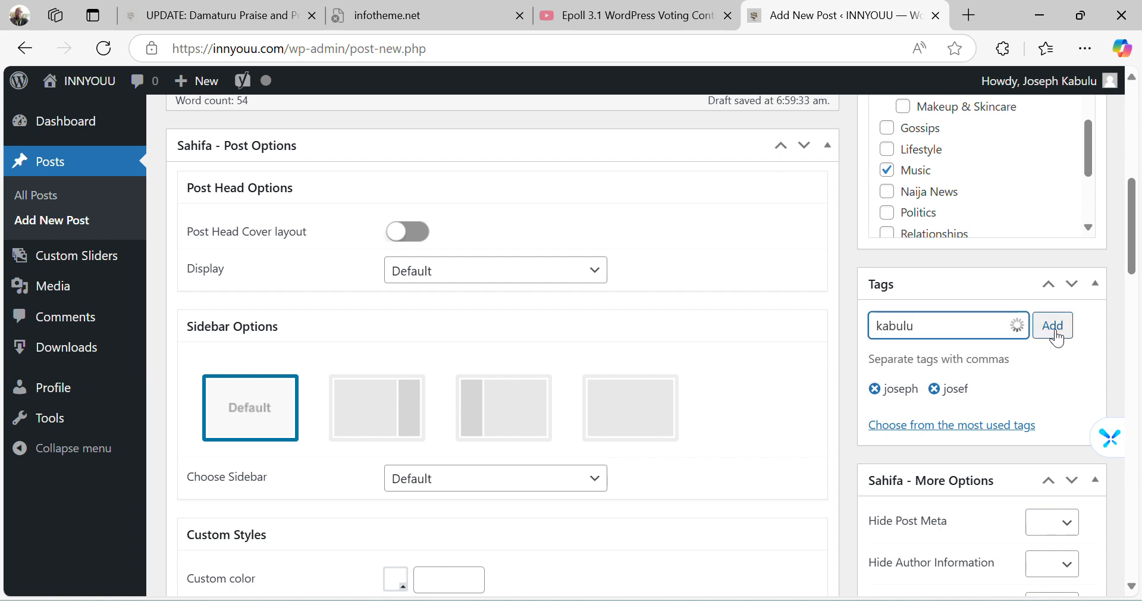
click(1056, 333)
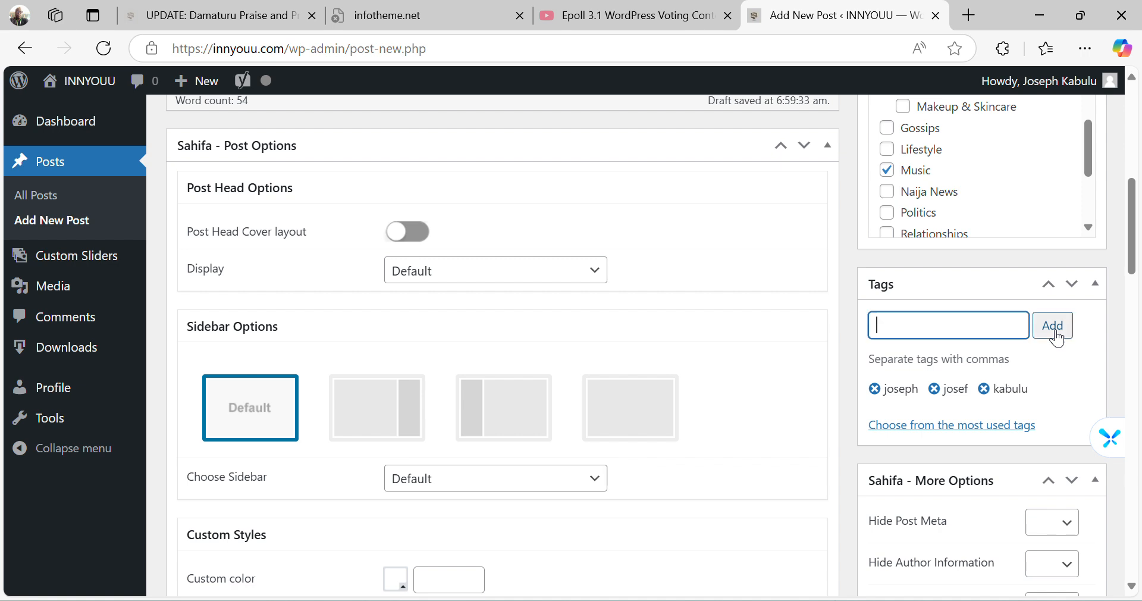
Step: Add the song-title words "reason" and "season" as separate post tags
text(reason)
click(1055, 336)
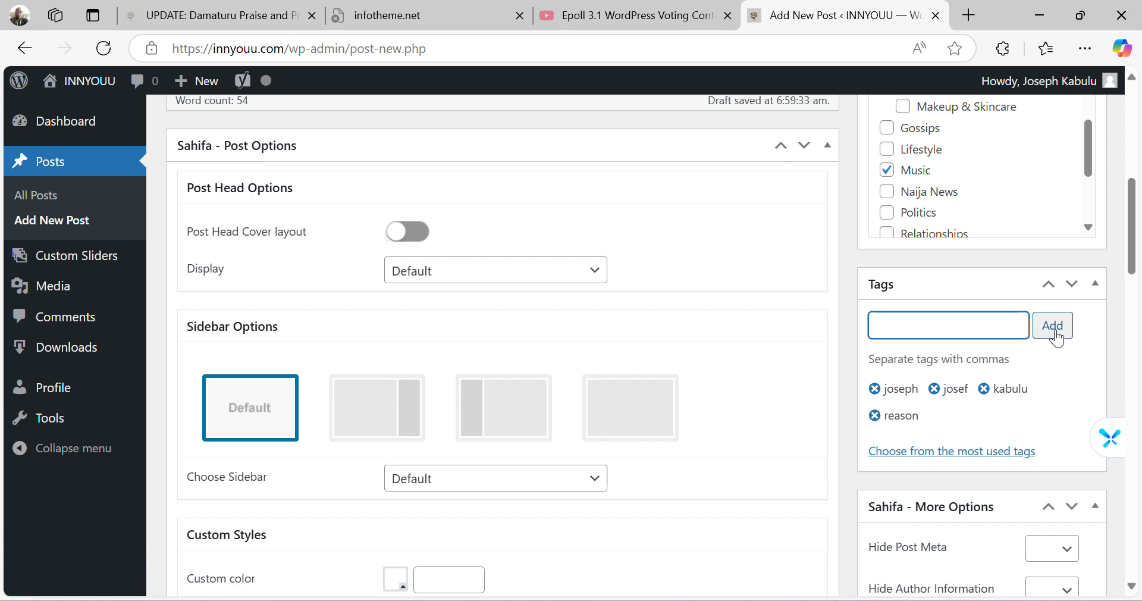
text(season)
click(1056, 333)
Step: Add the first featured artist's stage name and the second featured artist's first name as lowercase post tags
text(she)
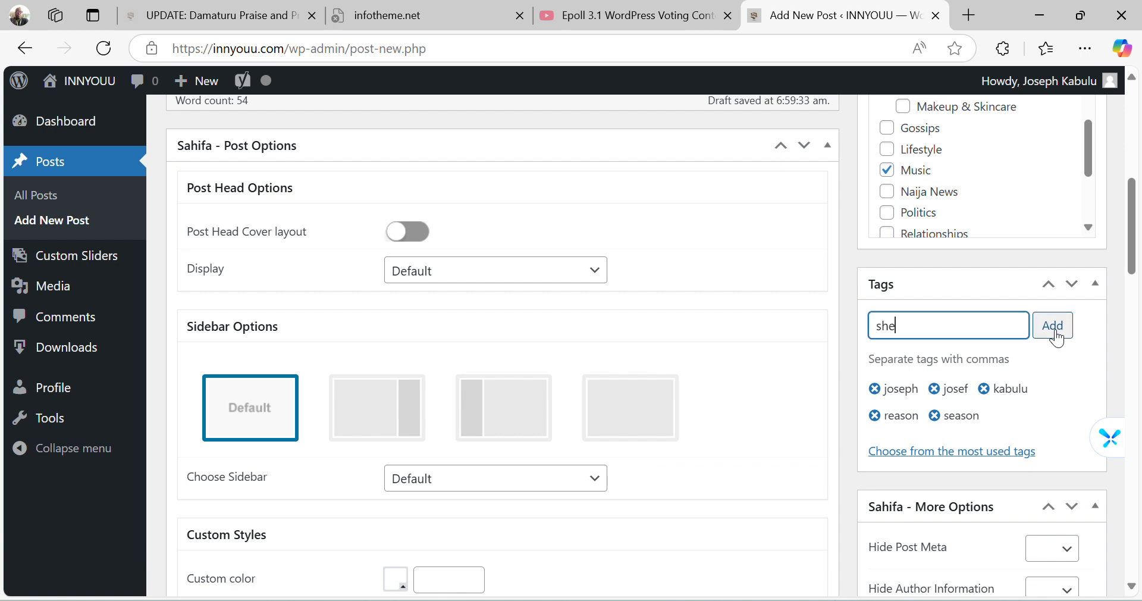
text(dykeyz)
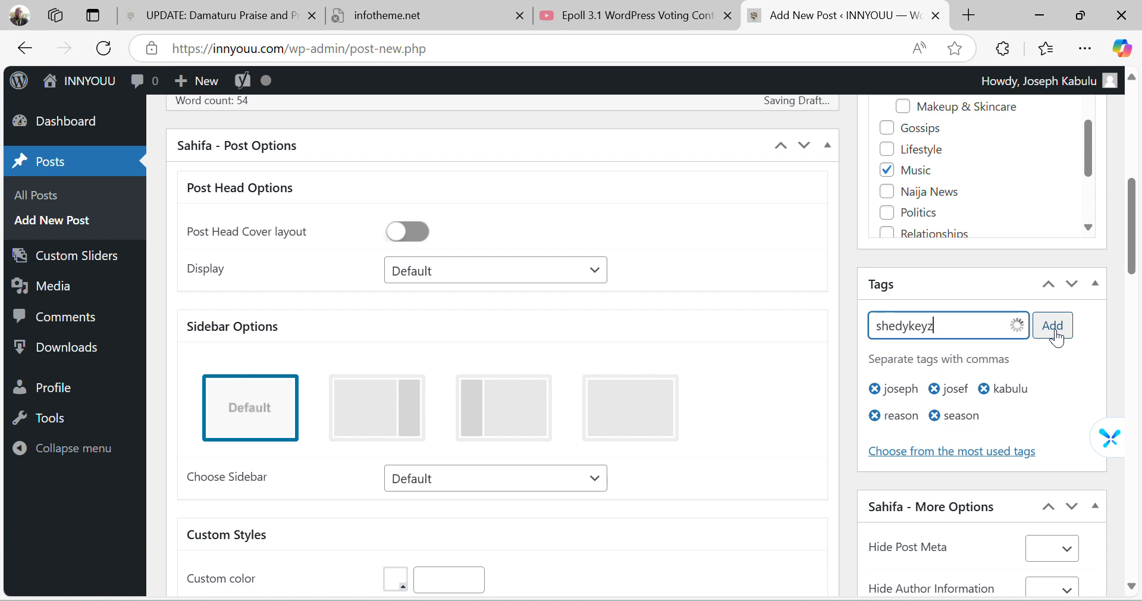
click(1055, 333)
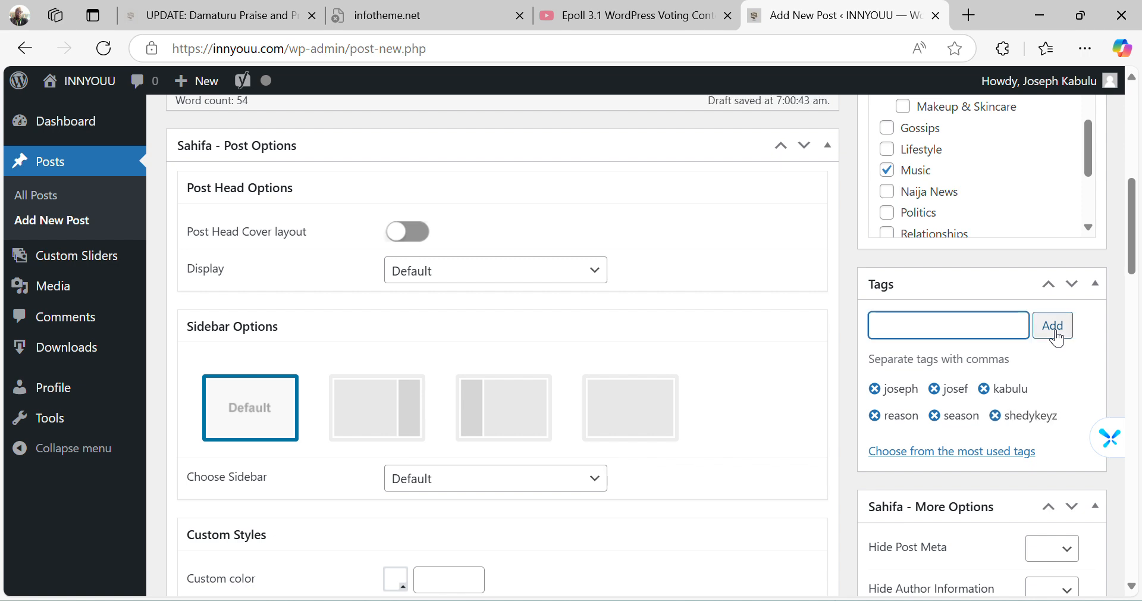
text(israel)
click(1055, 333)
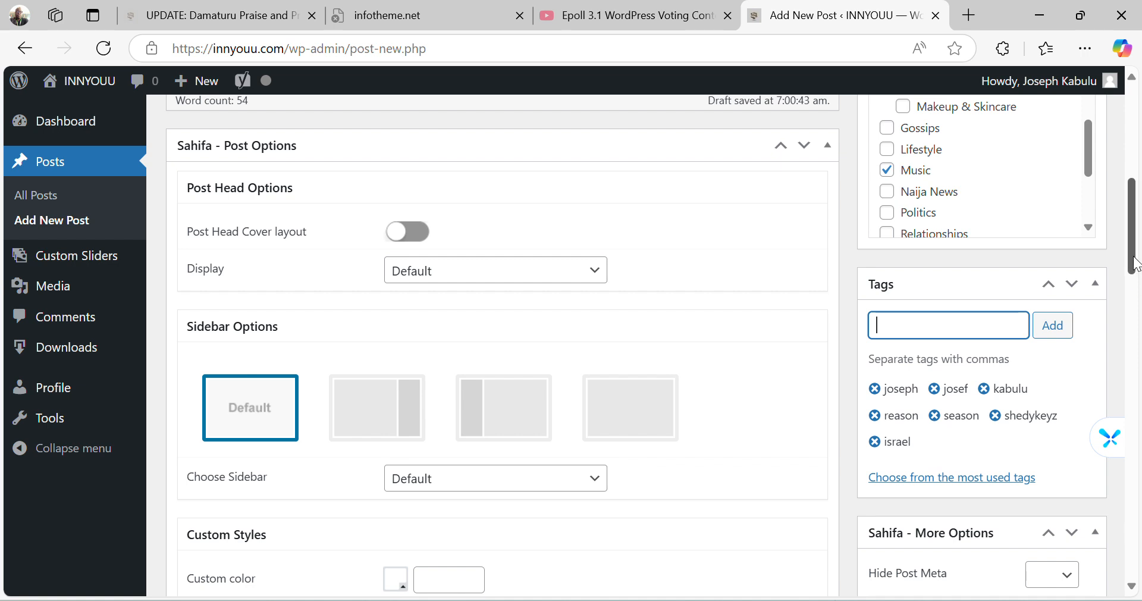
Step: Enable the Post Head Cover layout and set the post head display to Featured Image
mouse_move(1134, 261)
mouse_down()
mouse_move(1134, 292)
mouse_move(1134, 270)
mouse_up()
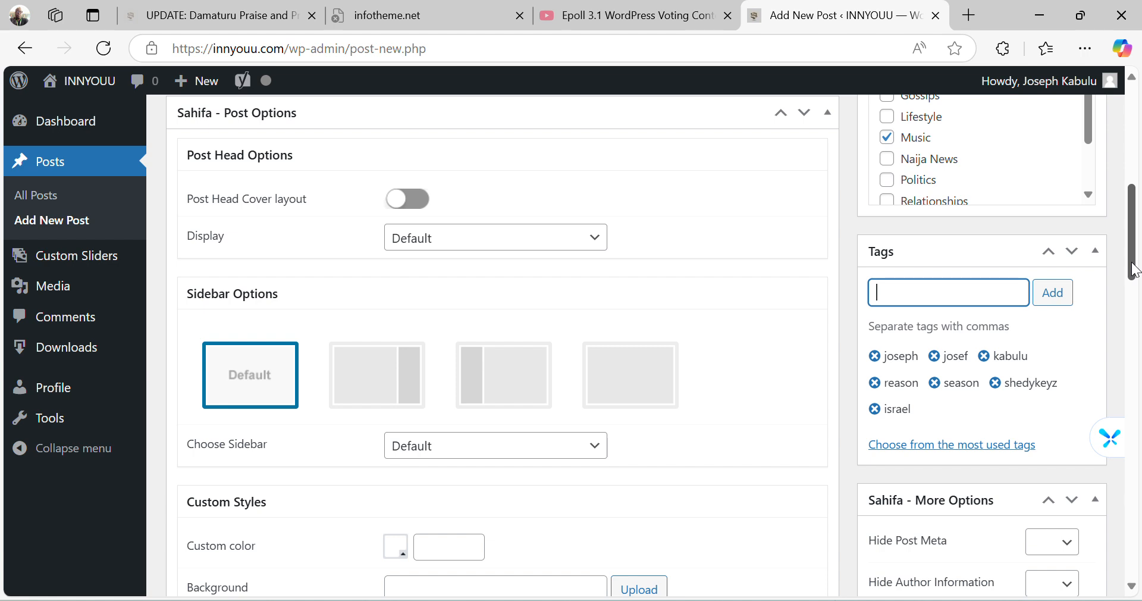
drag(1134, 271, 1131, 228)
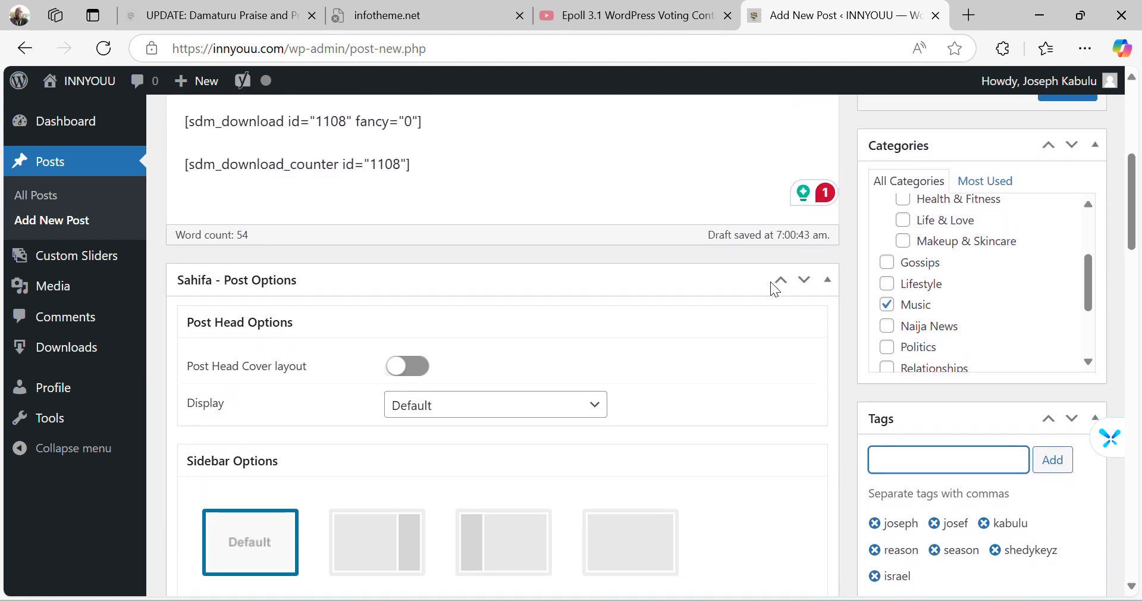
click(424, 368)
click(548, 409)
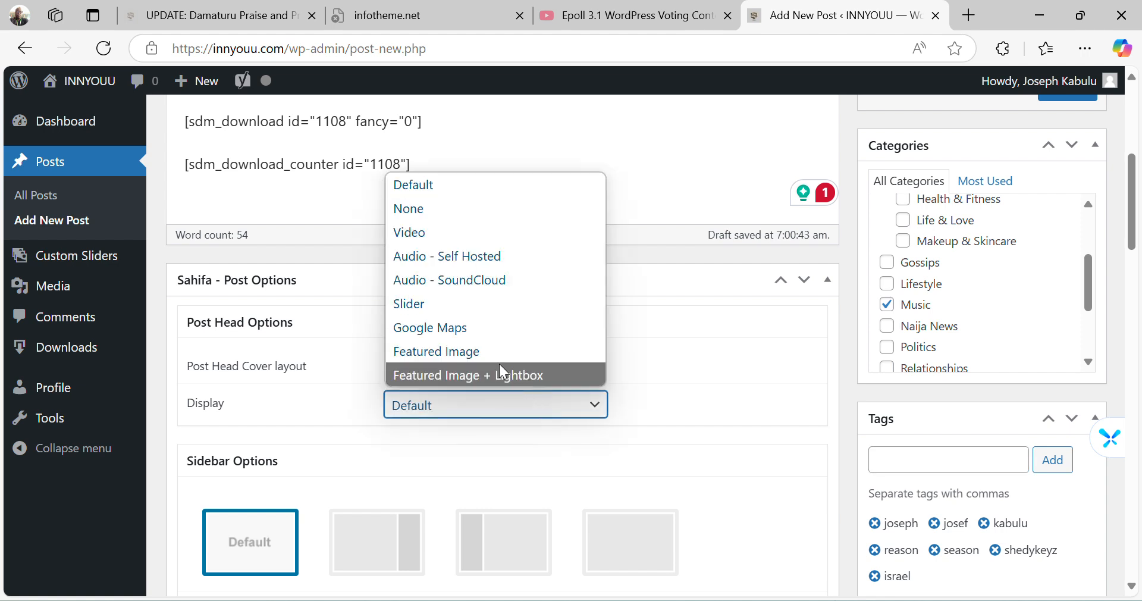
click(491, 353)
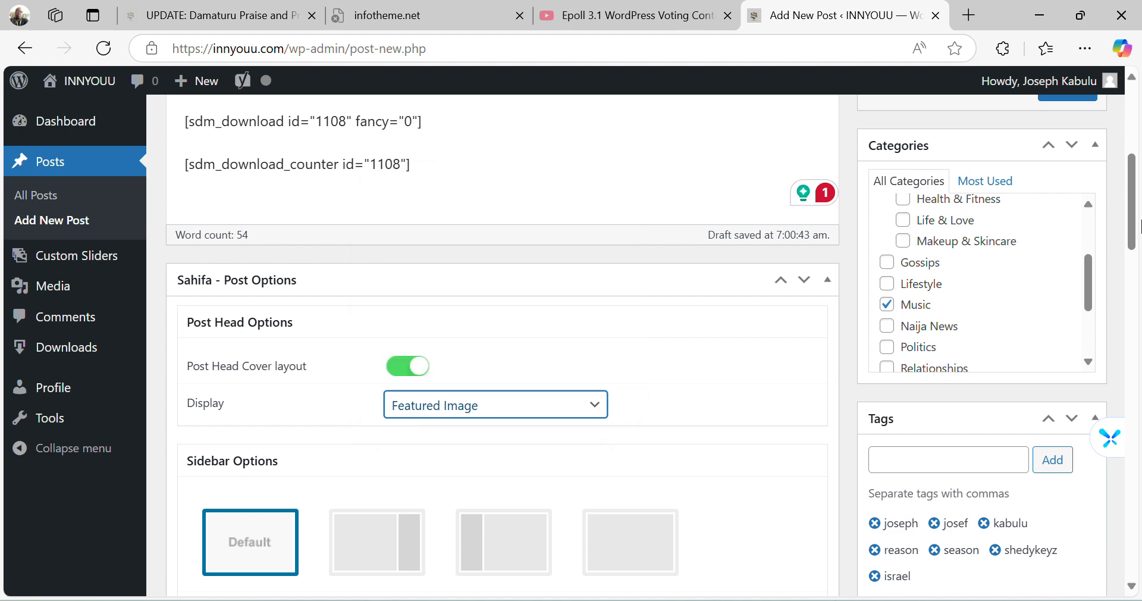
Step: Insert a colon directly after the word "DOWNLOAD" in the post title
drag(1139, 226, 1134, 138)
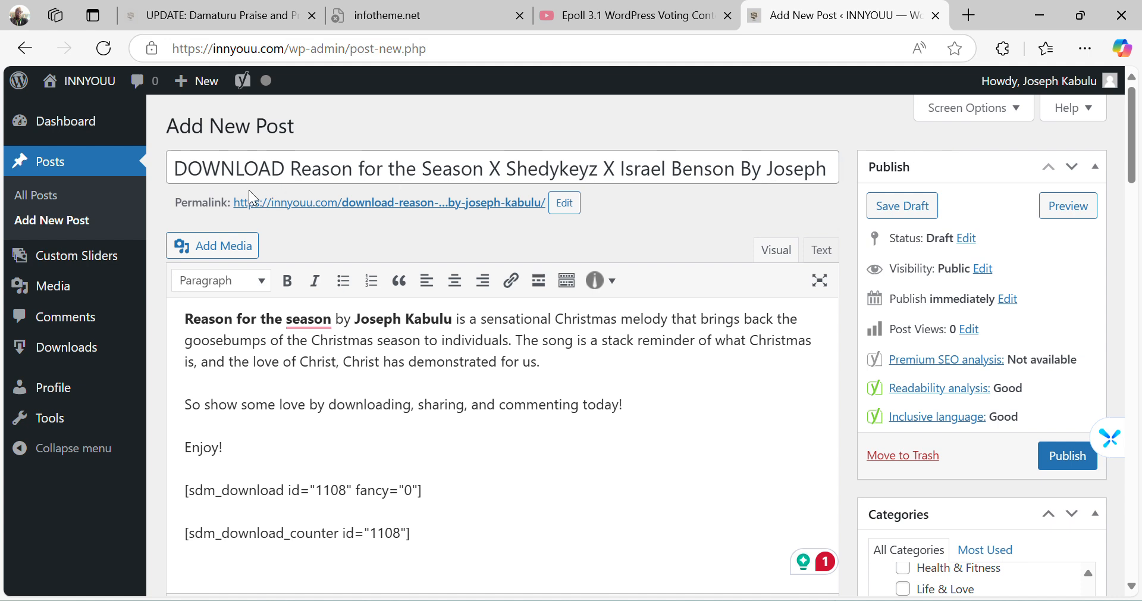
click(285, 168)
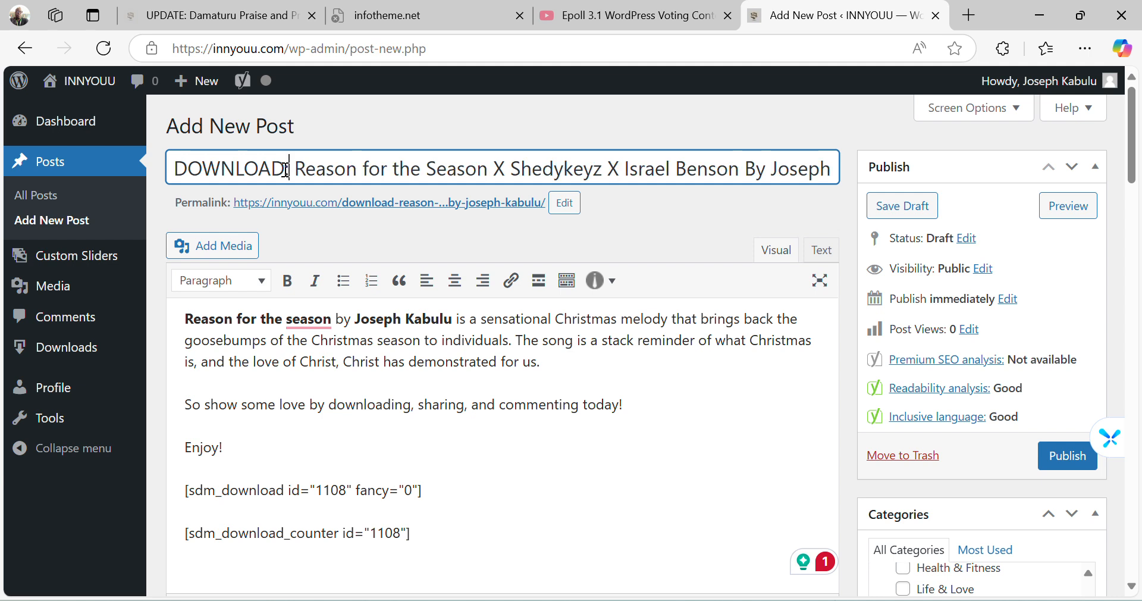
text(:)
Step: Copy the complete post title to the clipboard
drag(170, 162, 967, 135)
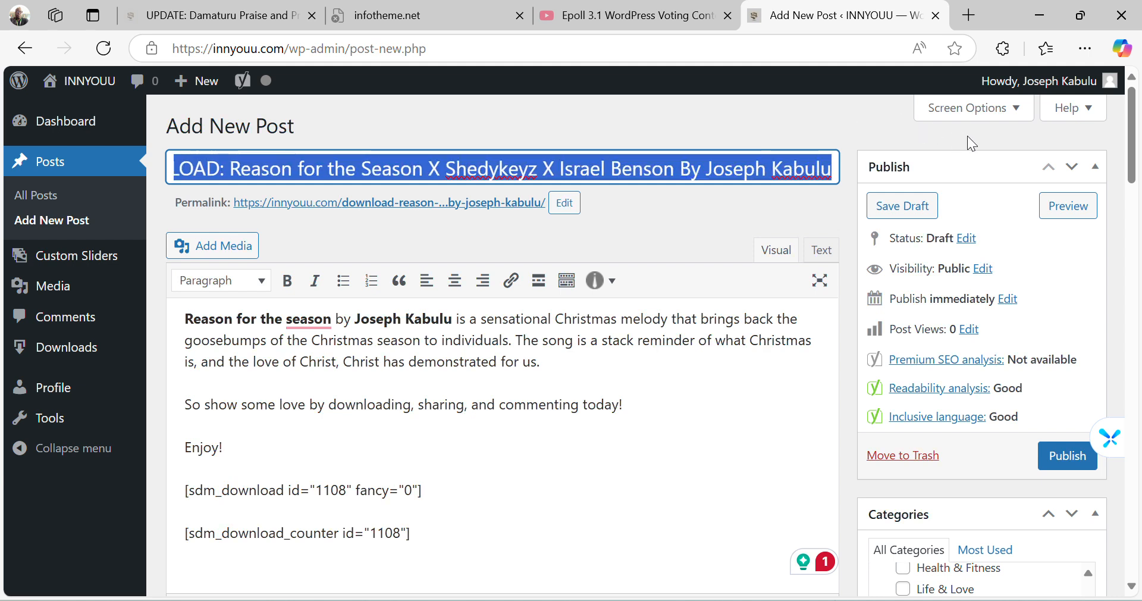
right_click(738, 173)
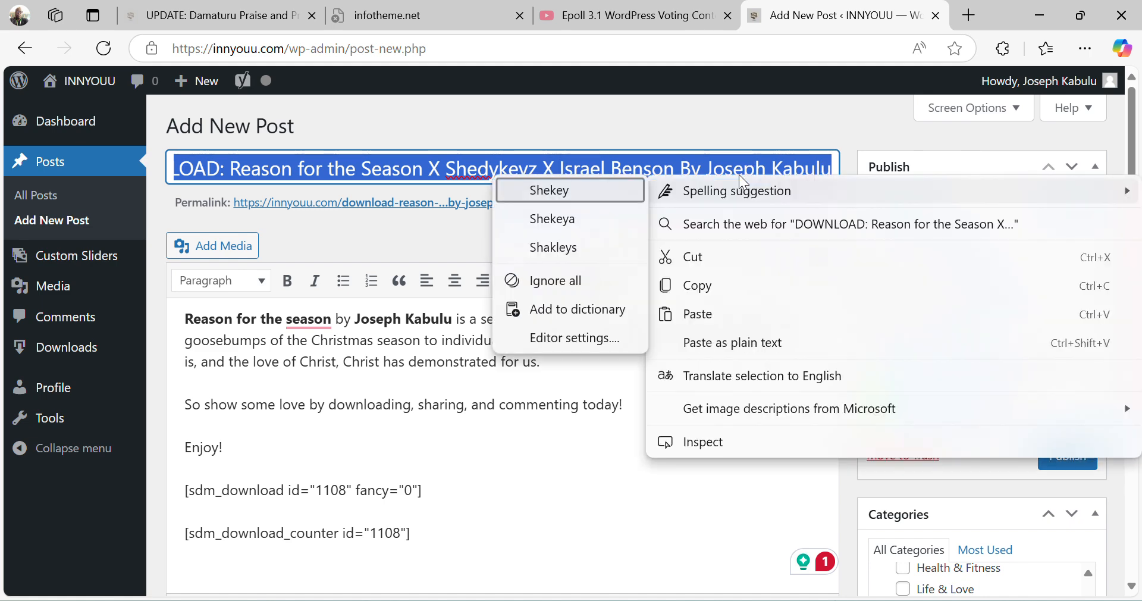
click(725, 282)
click(754, 410)
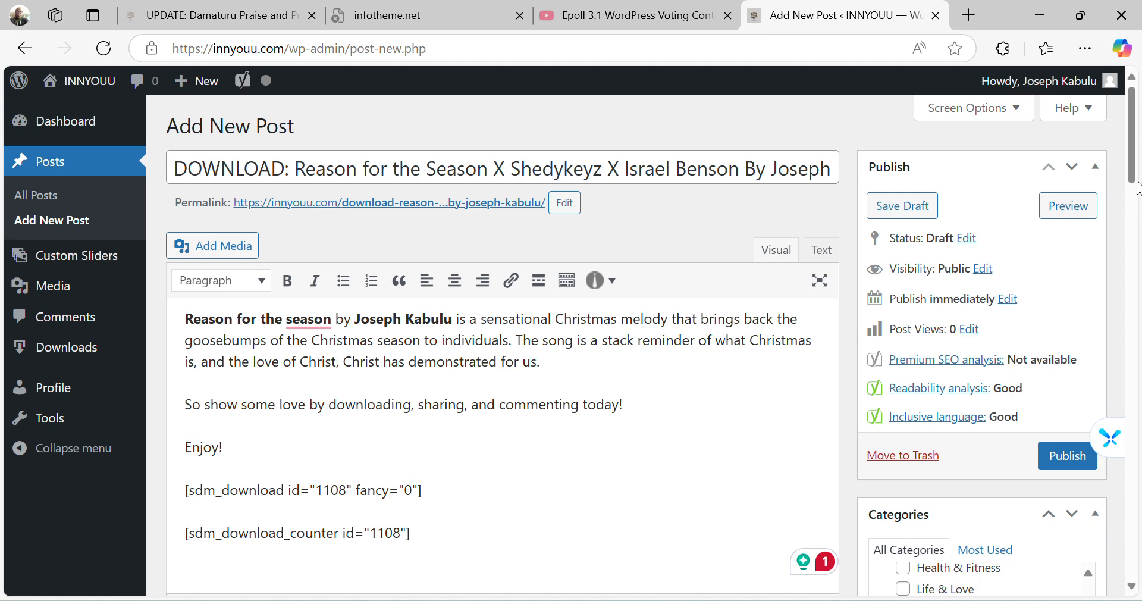
Step: Upload the PNG file "Reason for the Season" from the Downloads folder as the candidate for the post's featured image
drag(1132, 174, 1136, 361)
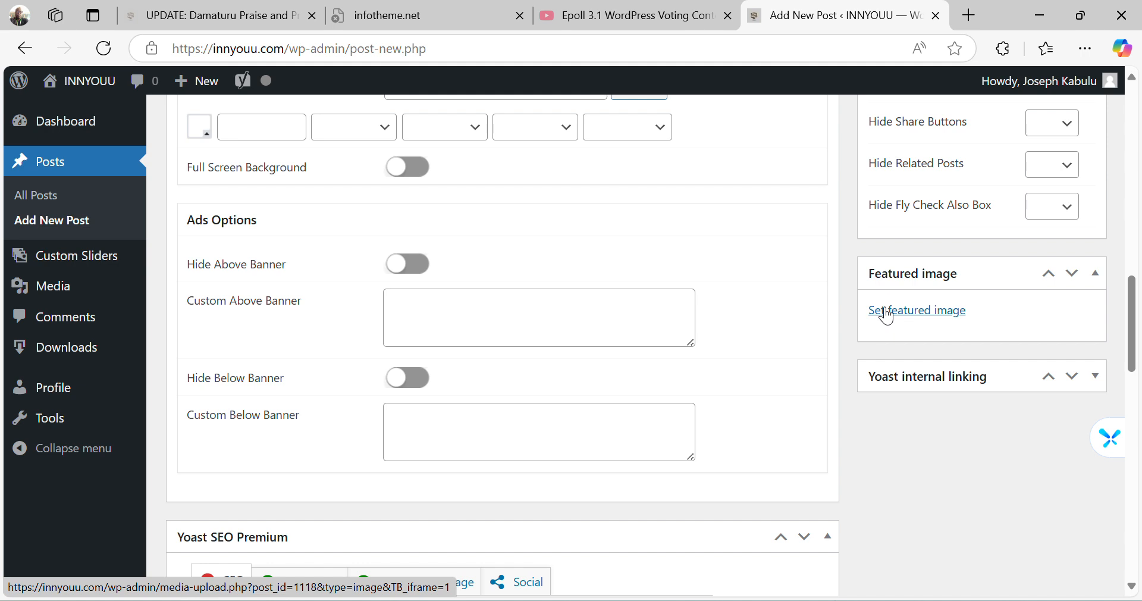
click(939, 314)
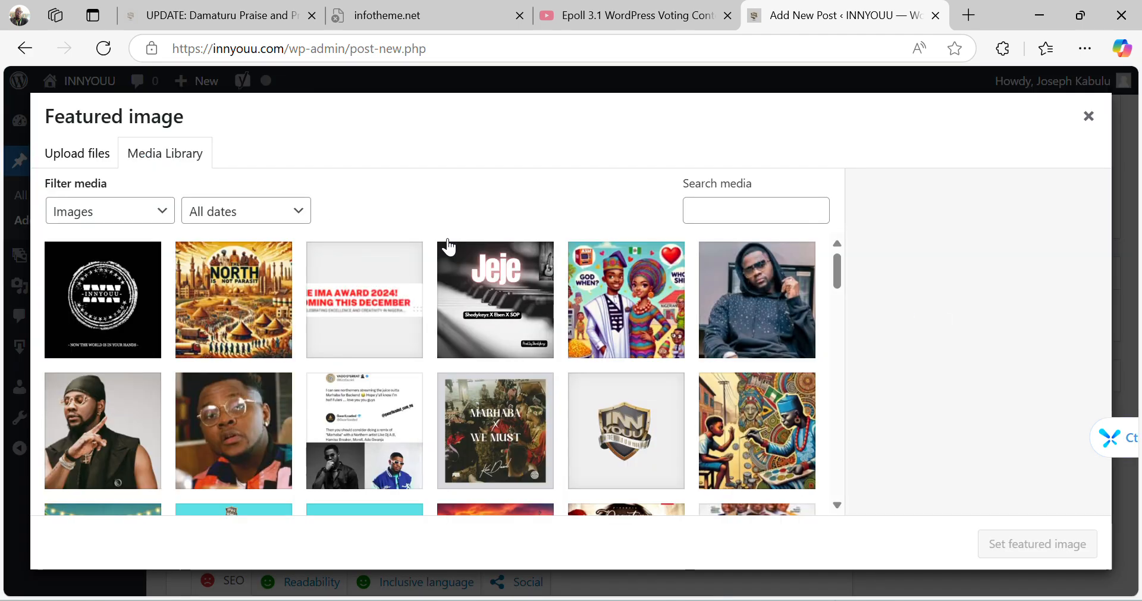
click(67, 158)
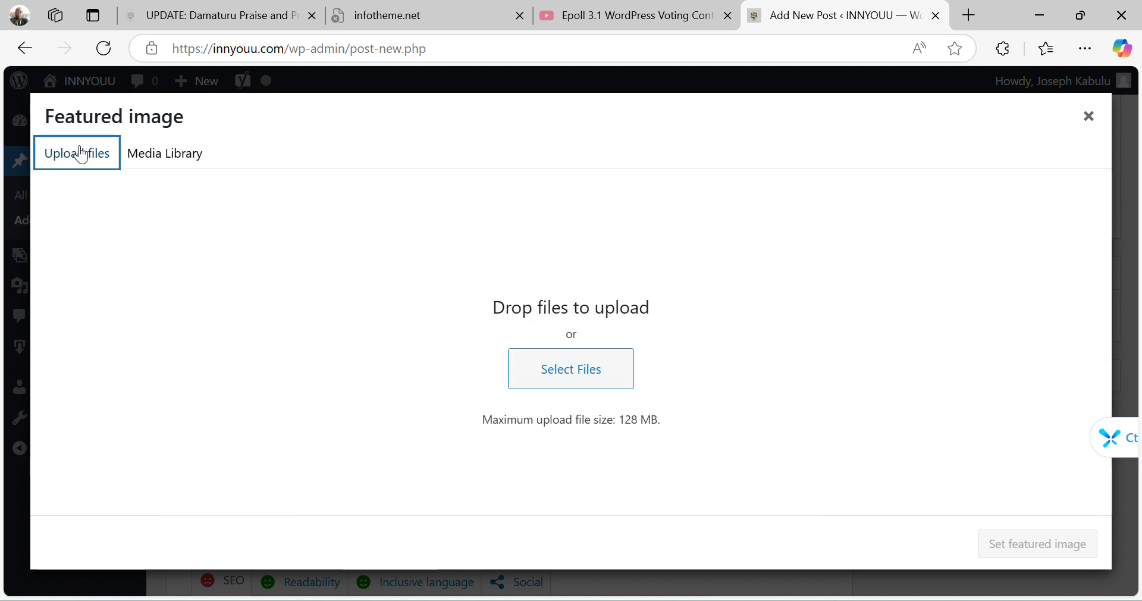
click(599, 361)
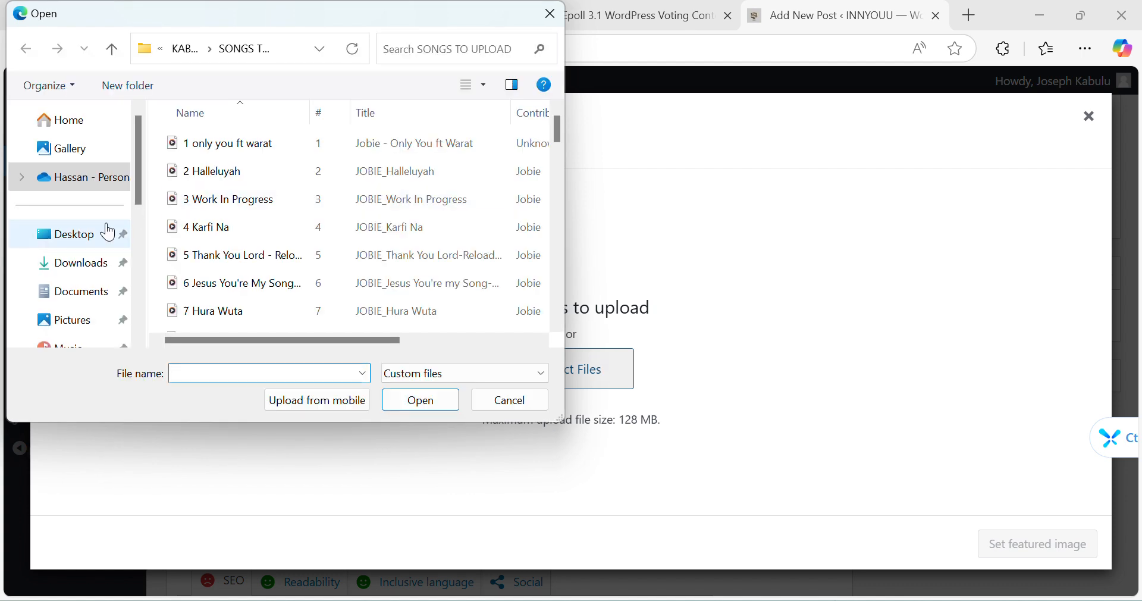
click(74, 263)
scroll(244, 171, up, 10)
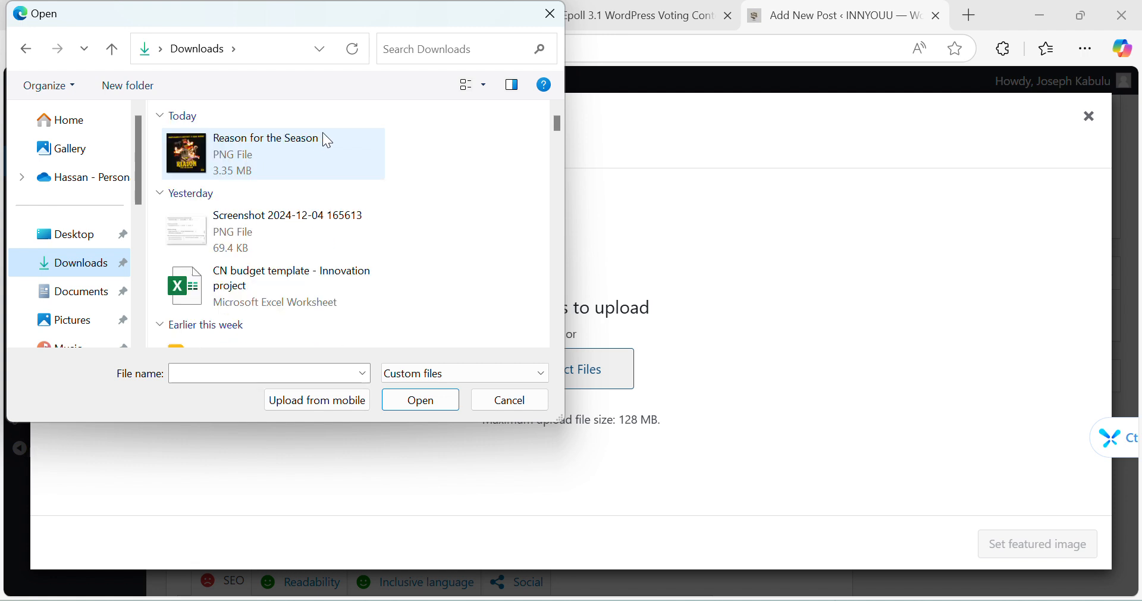
click(349, 156)
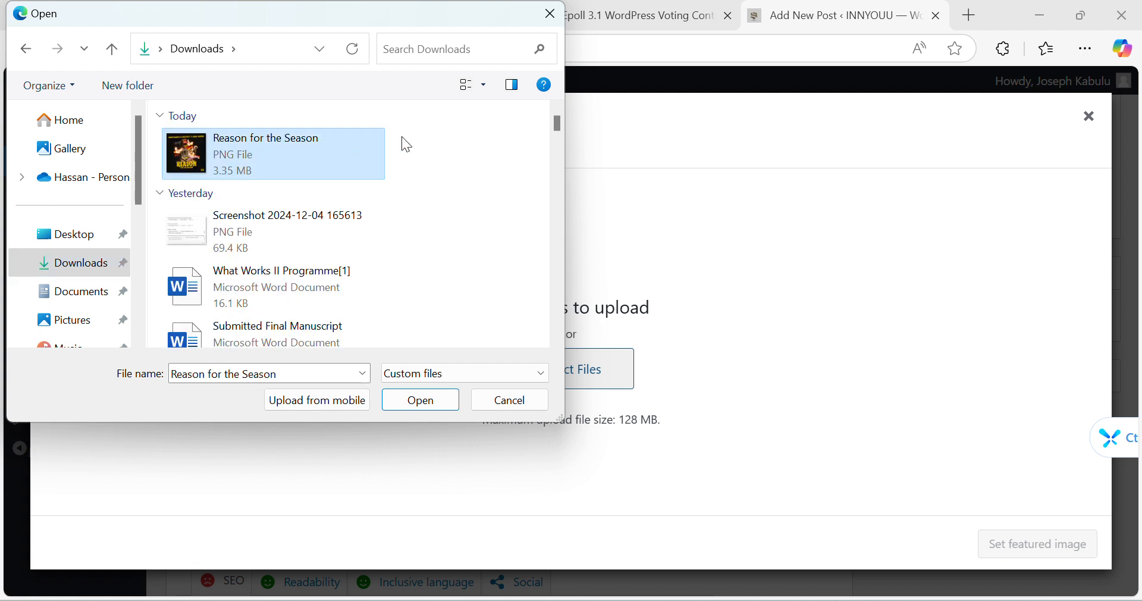
click(421, 400)
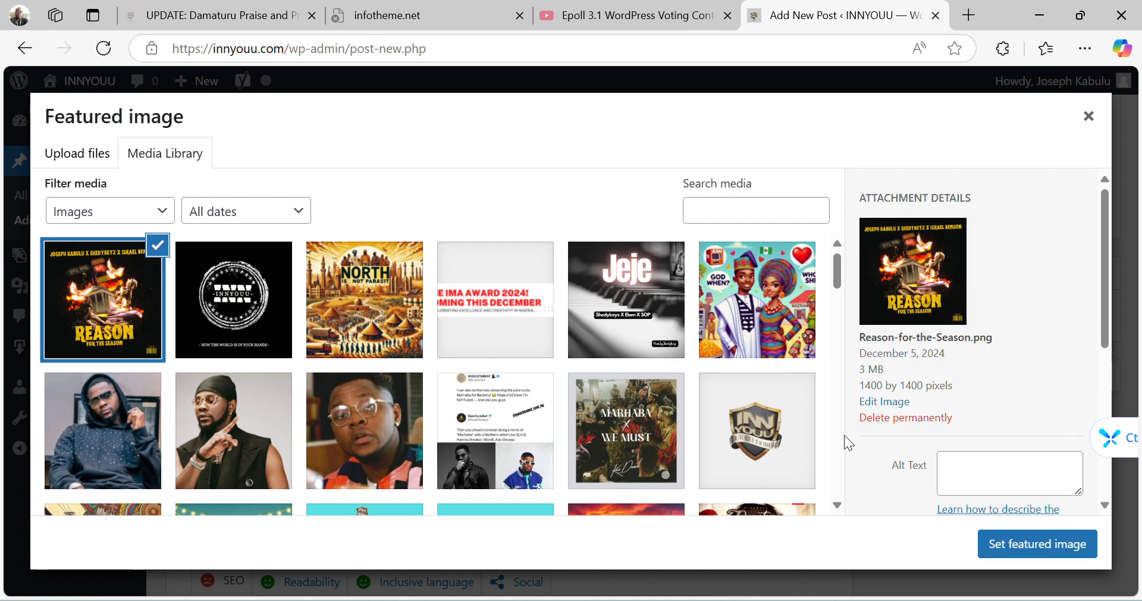
Step: Paste the copied post title as the uploaded cover's alt text and set the cover as the featured image
click(983, 476)
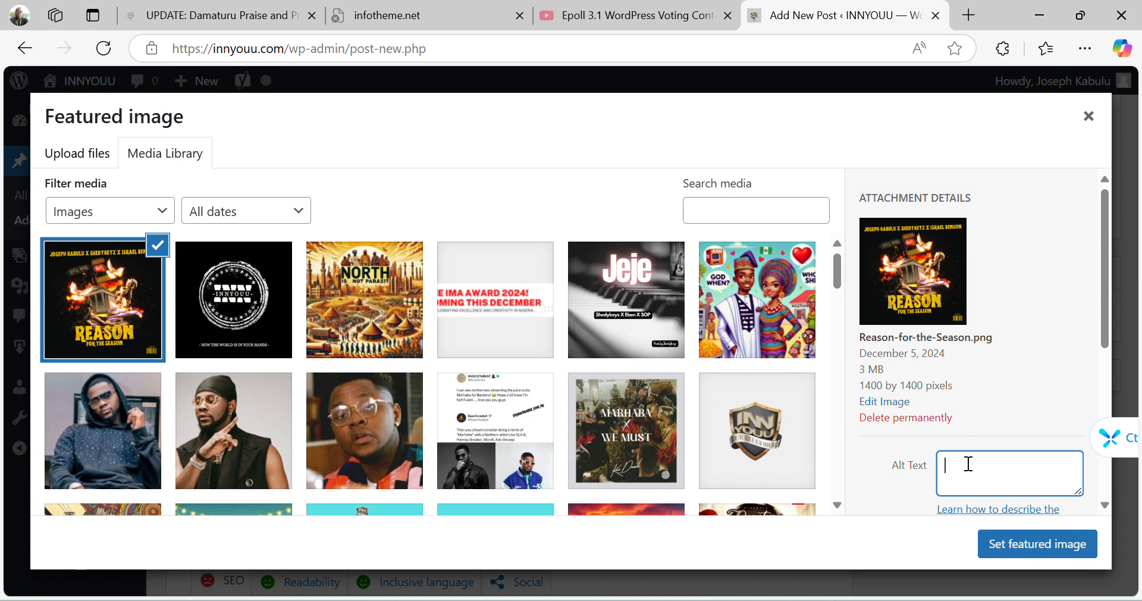
key(ctrl+v)
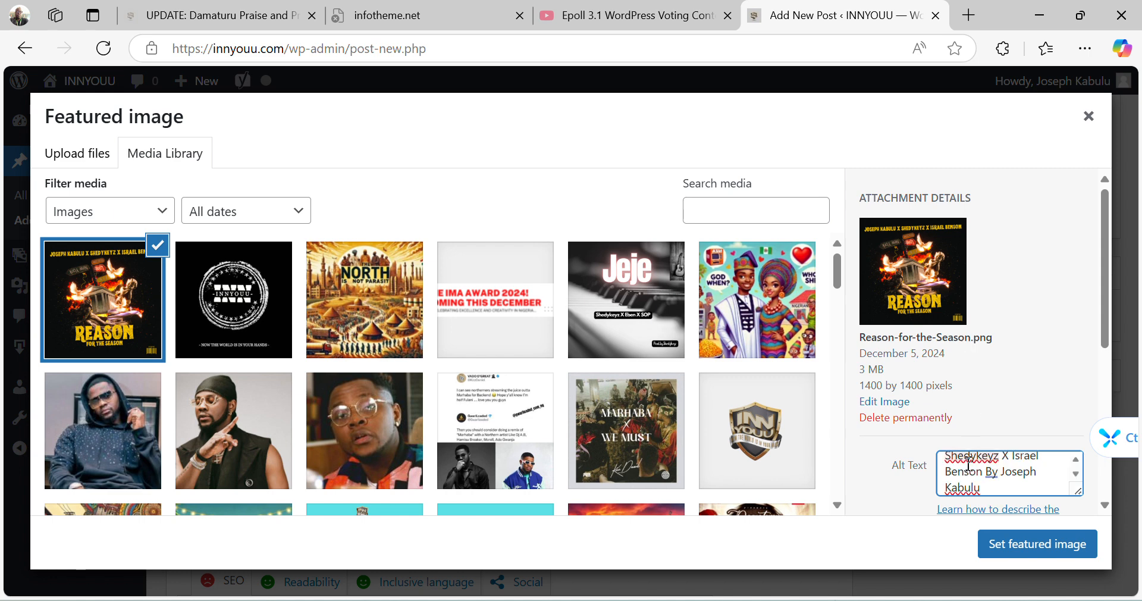
click(1023, 544)
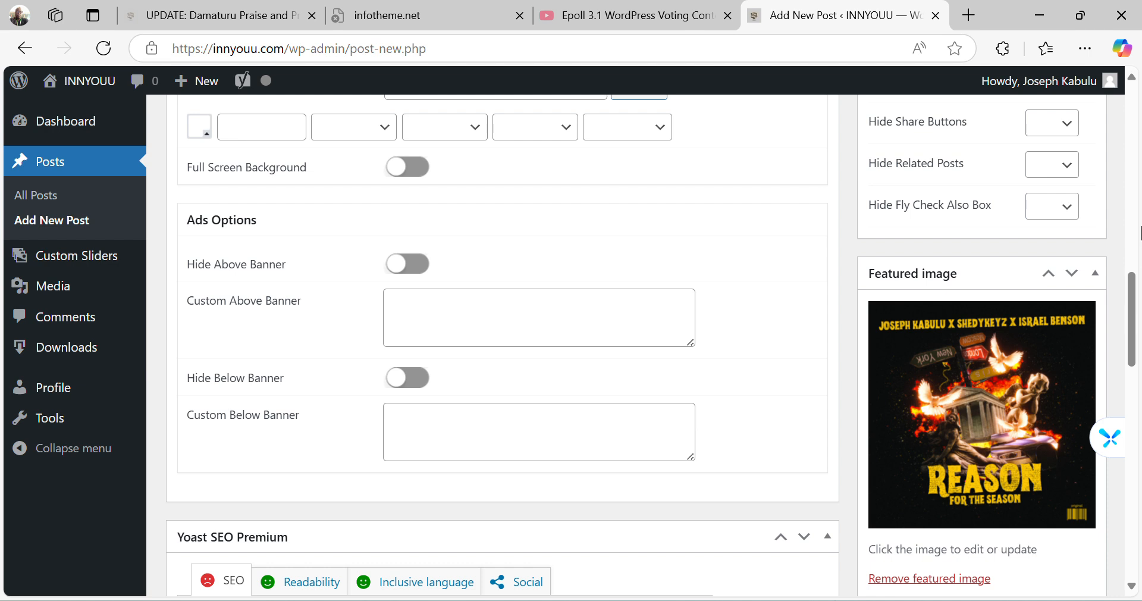
Step: Publish the song download post
scroll(1135, 293, up, 3)
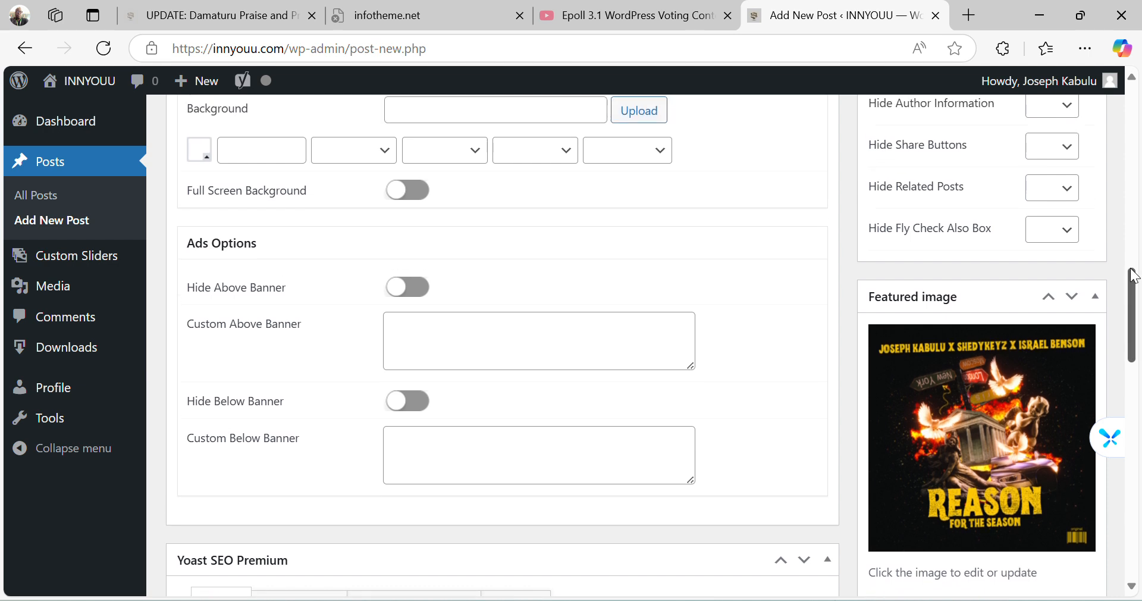
scroll(1128, 179, up, 8)
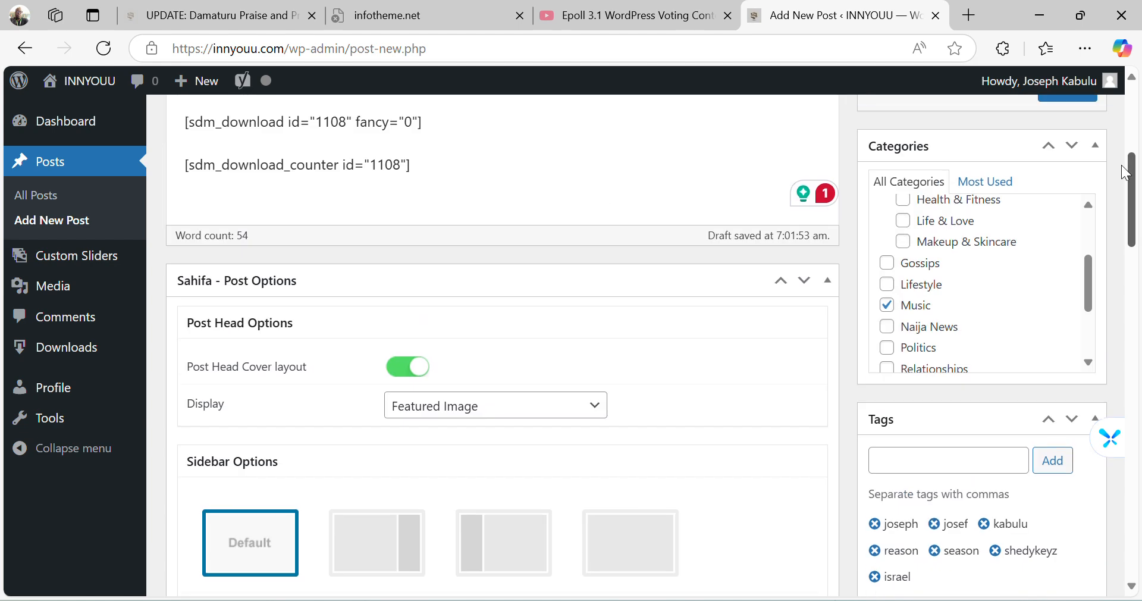
scroll(1128, 146, up, 1)
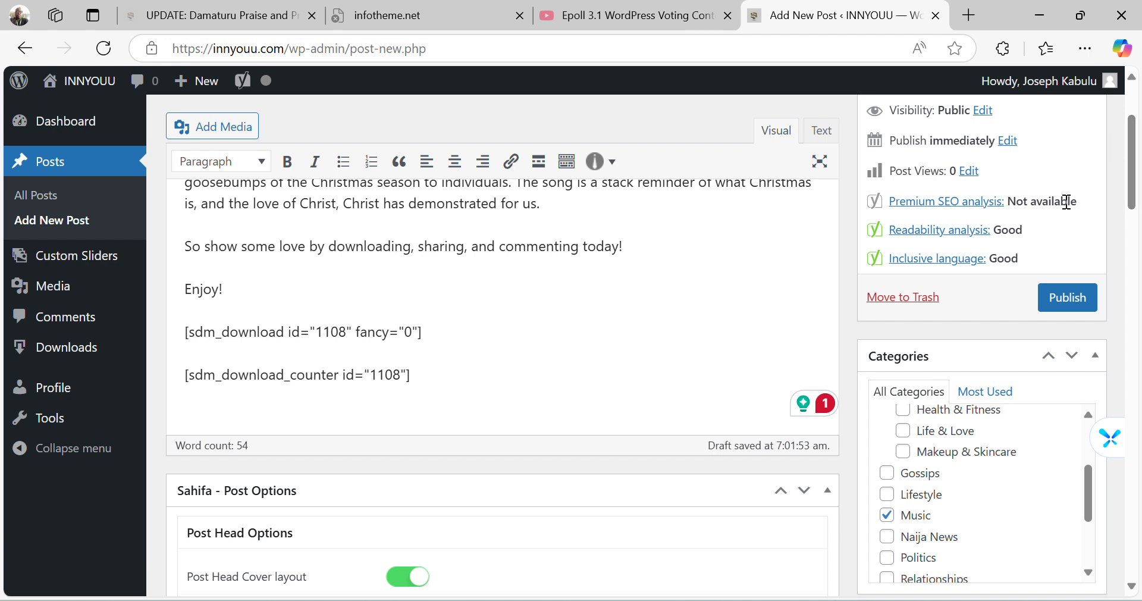
click(1068, 297)
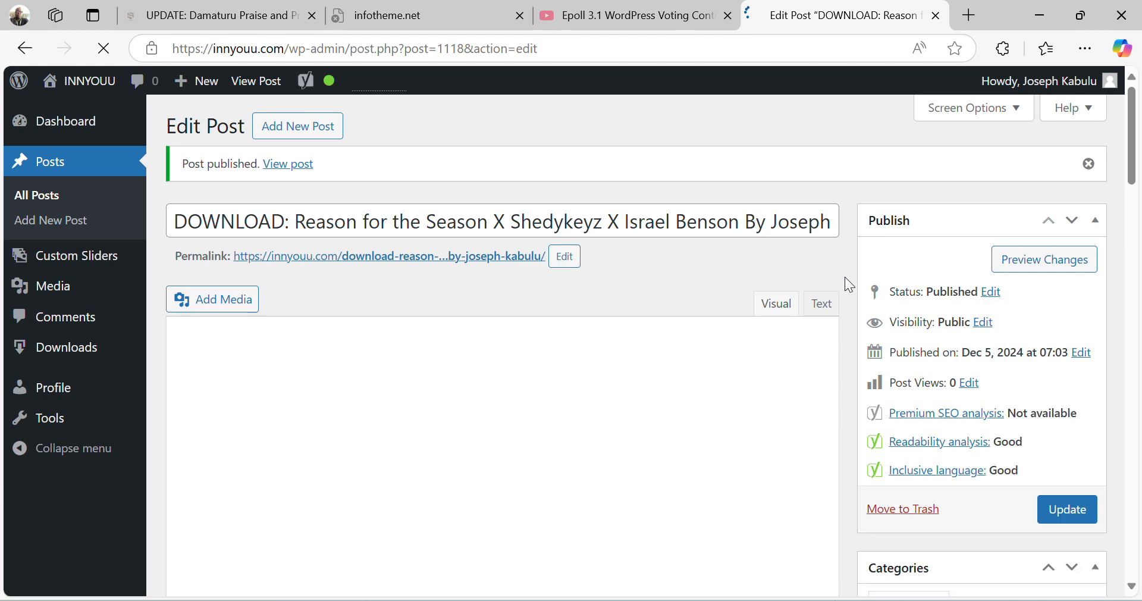
Step: Open the published post in a new browser tab and examine its header image, body text and download button
right_click(270, 168)
click(364, 180)
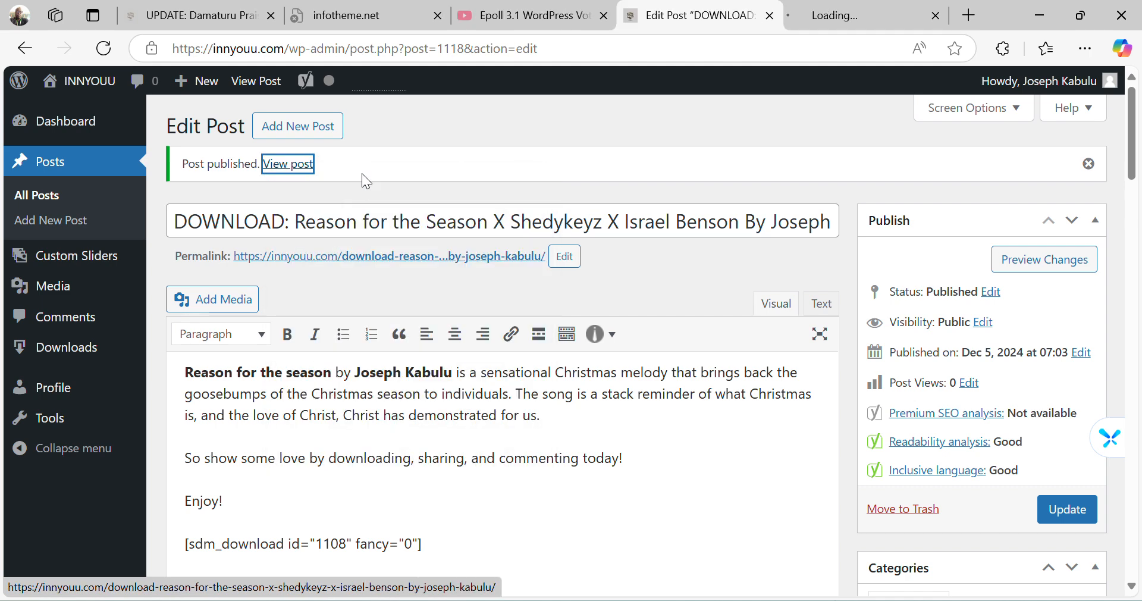
click(825, 21)
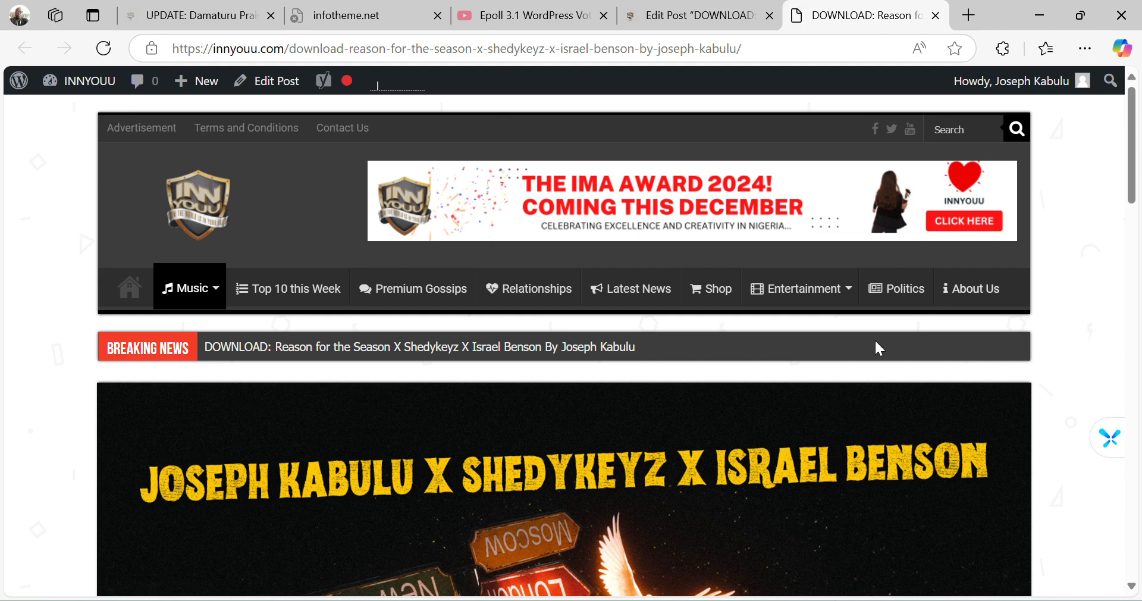
scroll(814, 419, down, 4)
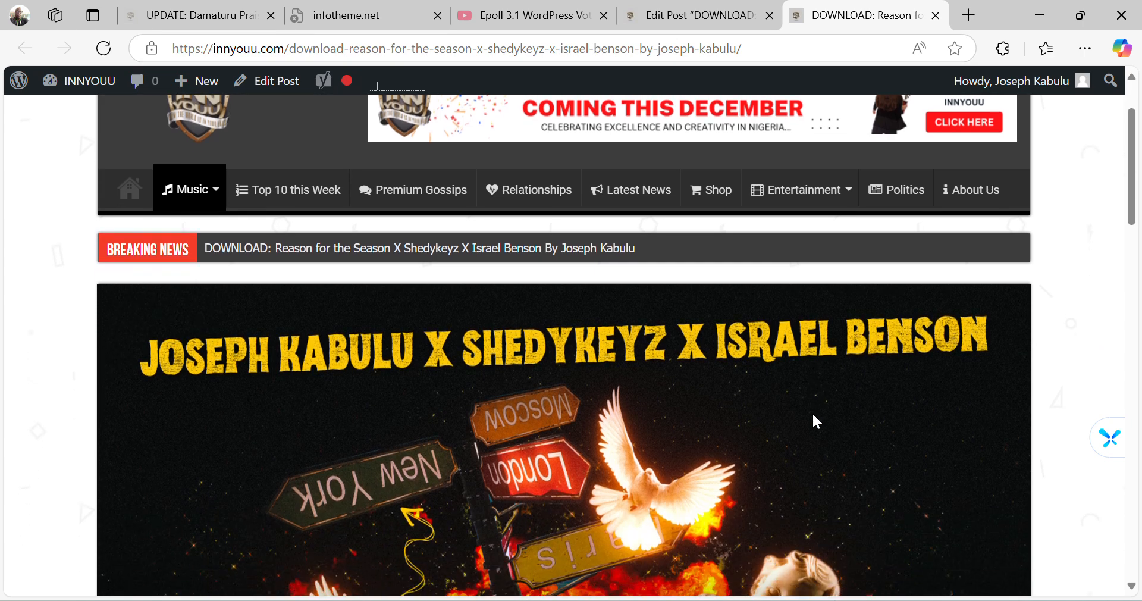
scroll(815, 421, down, 5)
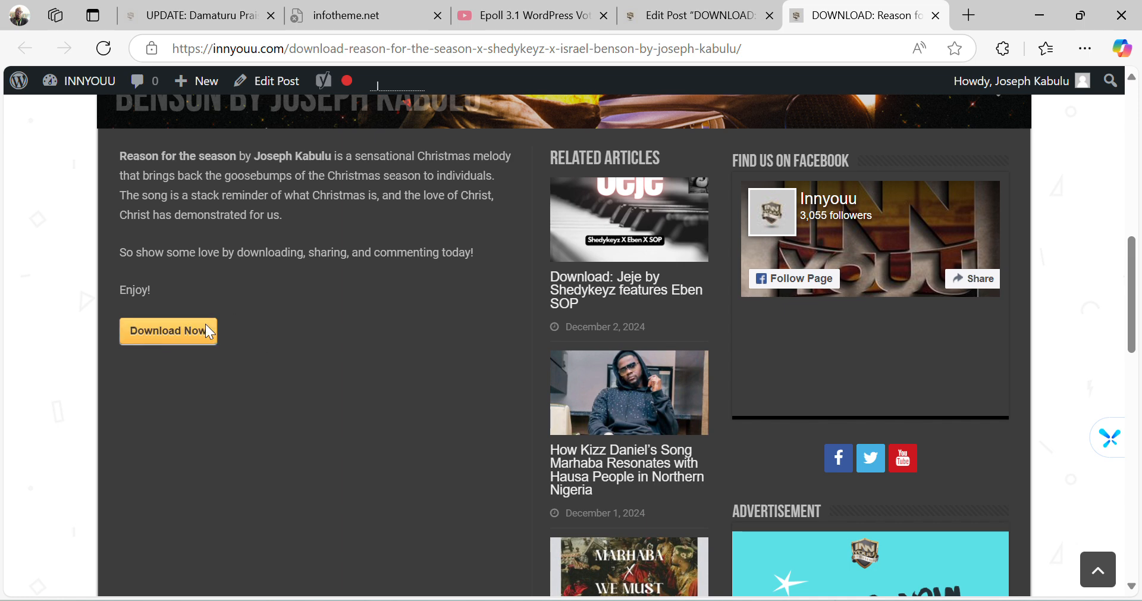
Step: Test the song download from the published post, reload the page and check its header and title
click(170, 332)
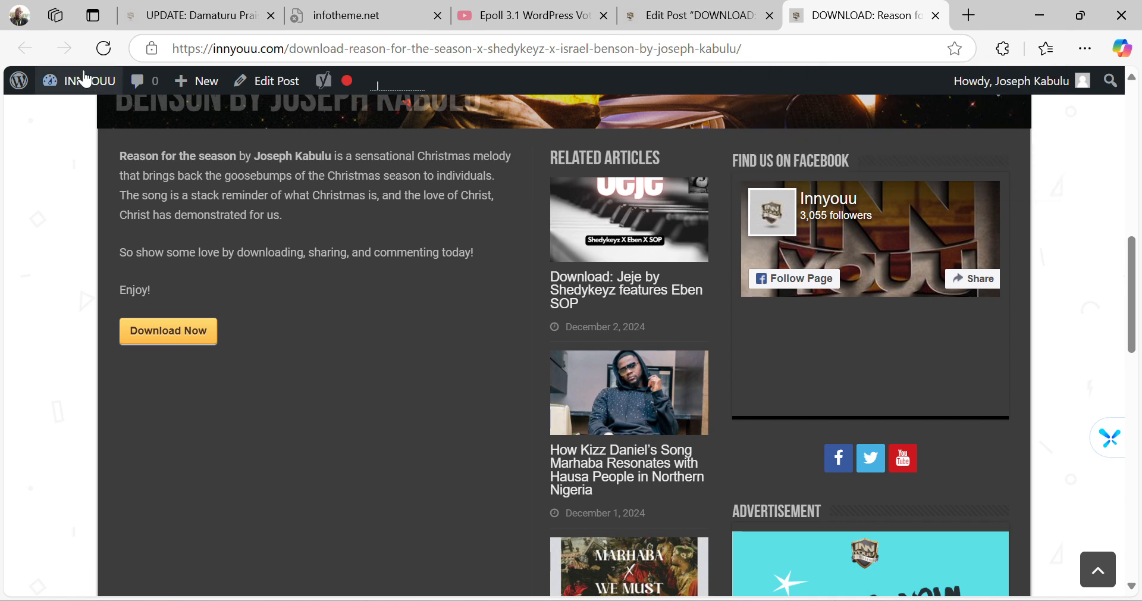
click(103, 56)
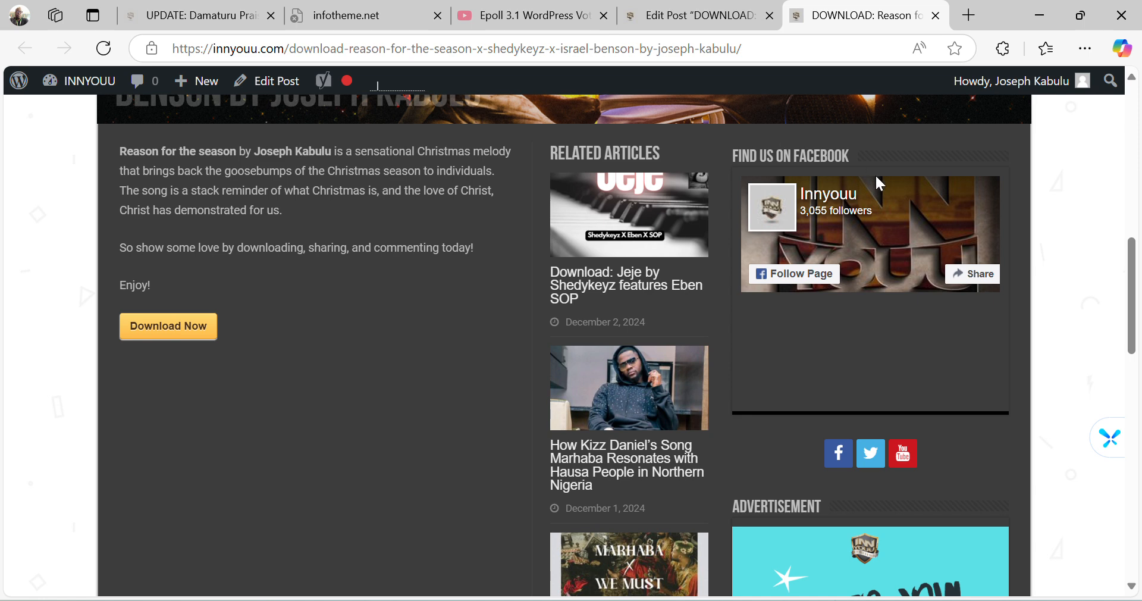
drag(1126, 276, 1134, 204)
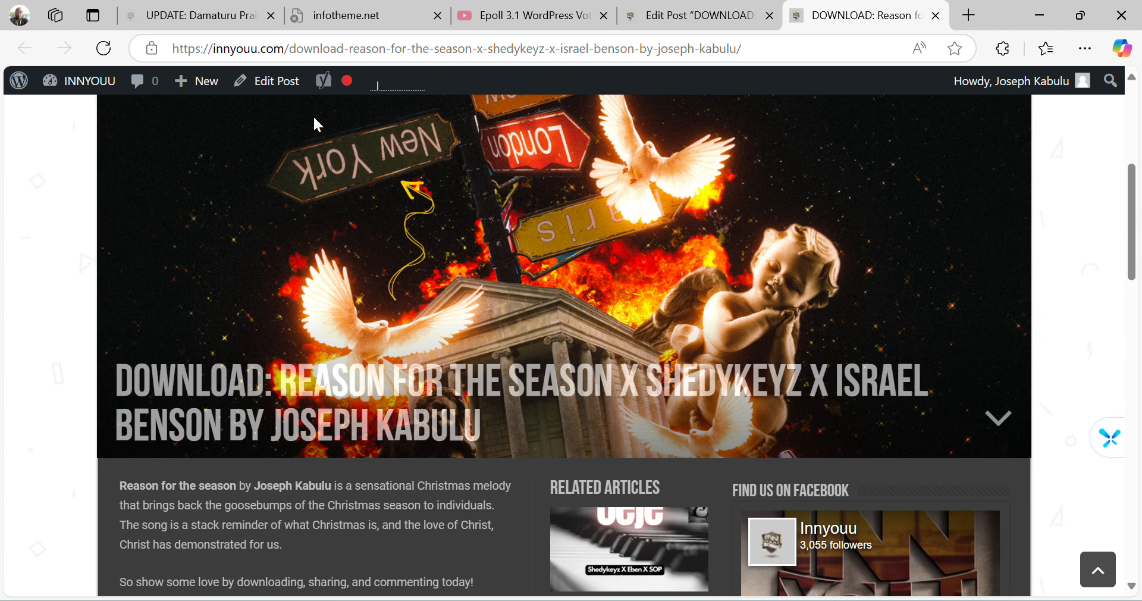
mouse_move(341, 89)
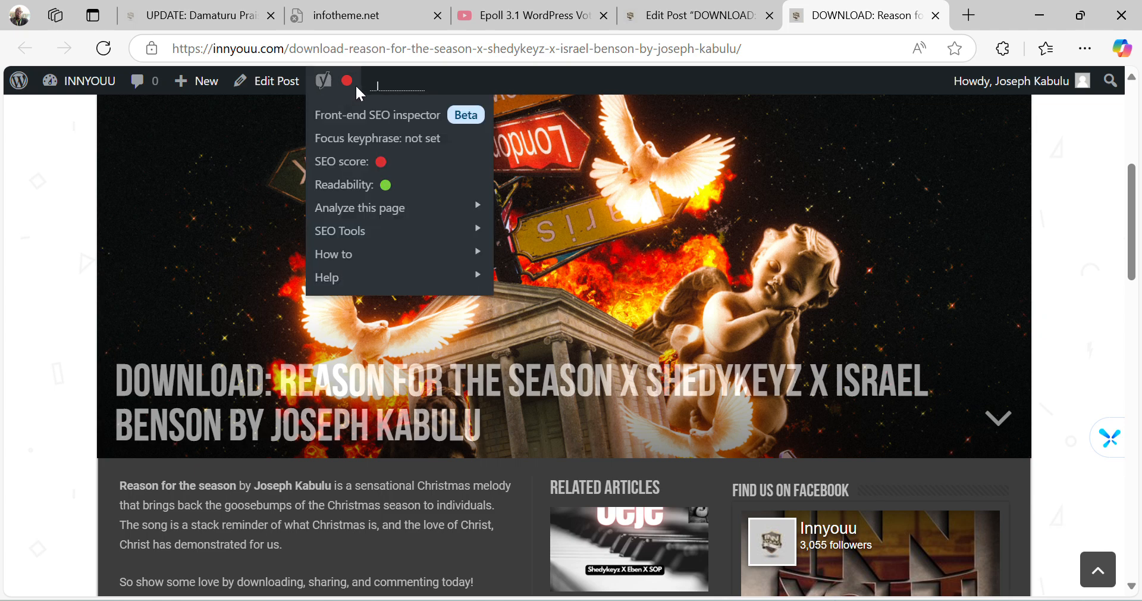